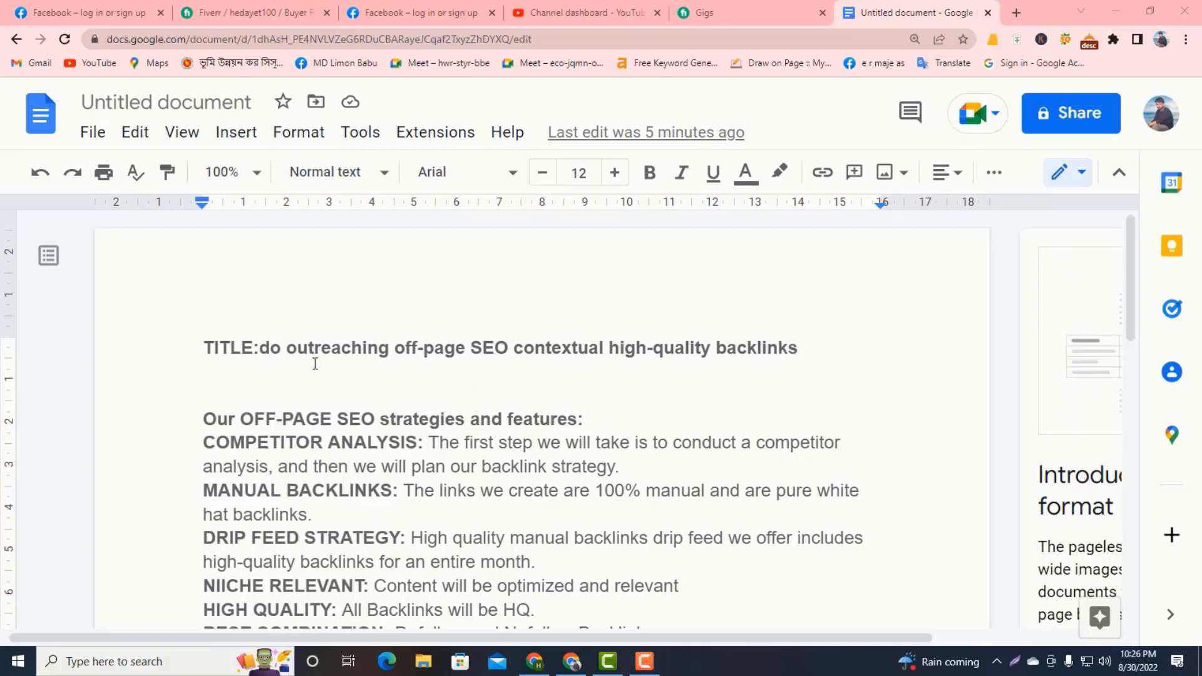
Review the gig title line and the off-page SEO strategy description prepared in the document.
left_click_drag(204, 344, 576, 375)
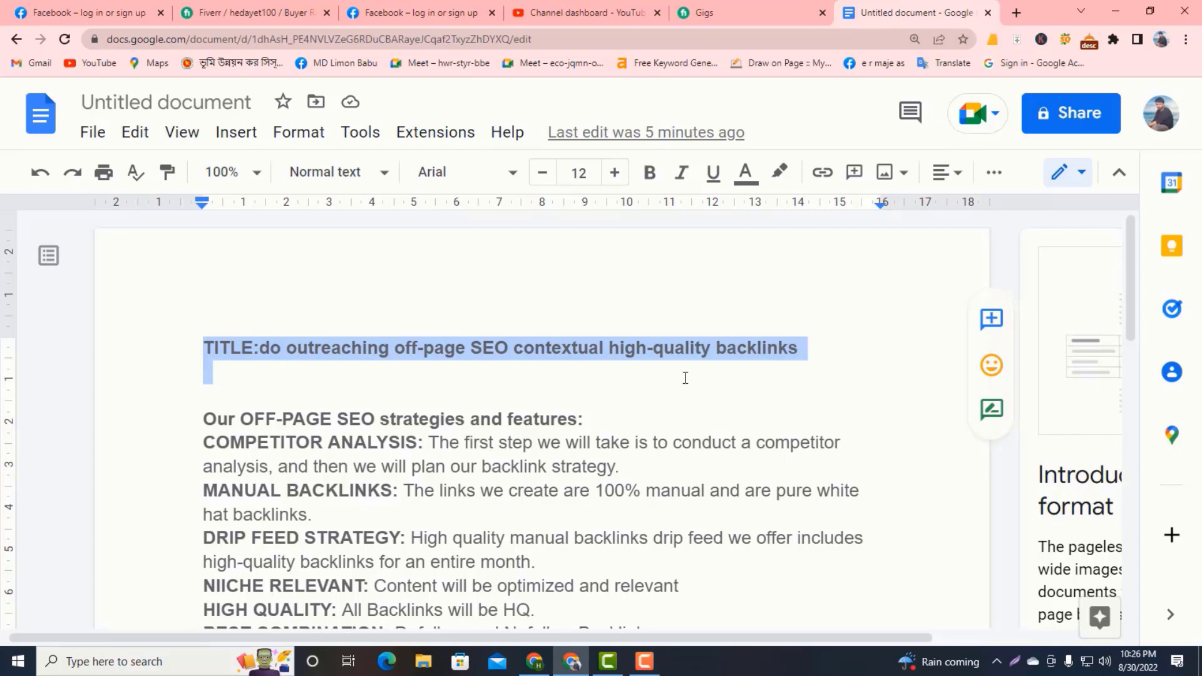
left_click_drag(685, 378, 804, 343)
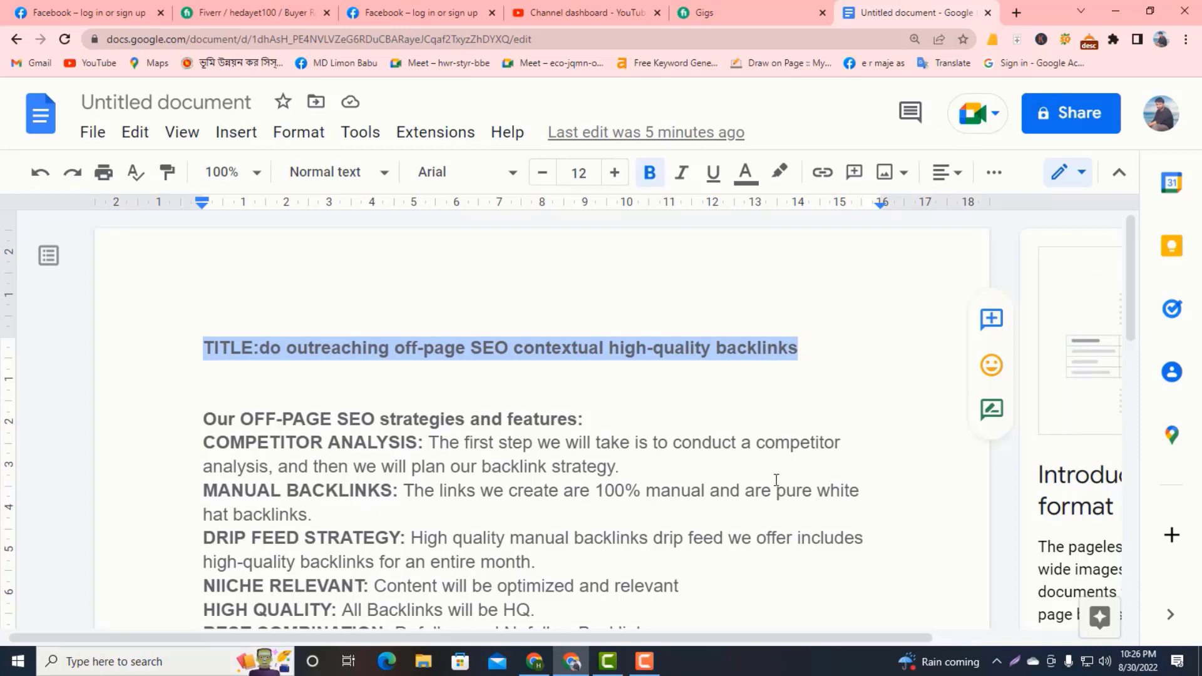
left_click(199, 322)
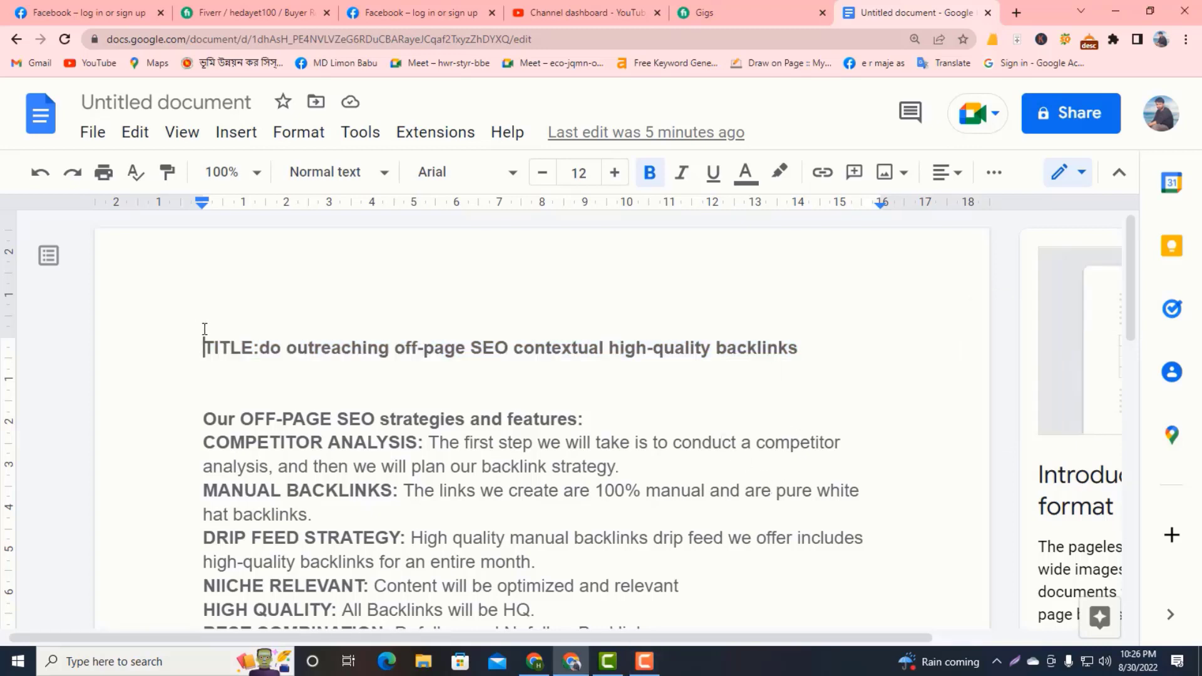
left_click_drag(204, 346, 796, 355)
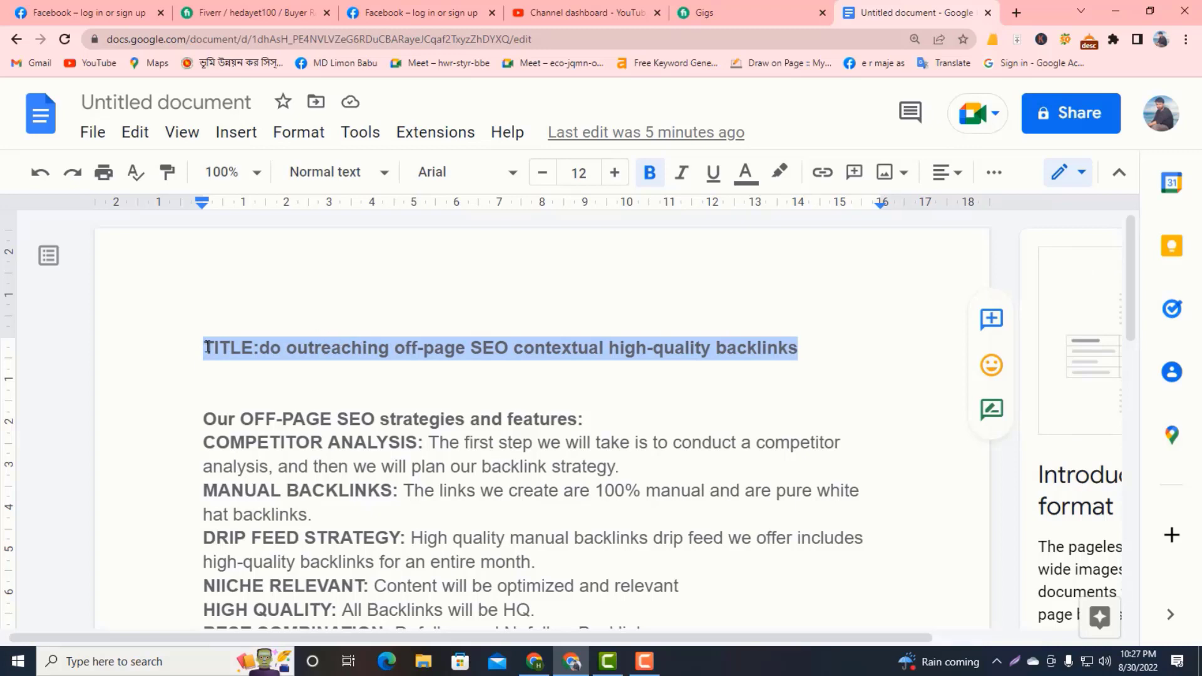
left_click(170, 341)
scroll(248, 348, "down", 1)
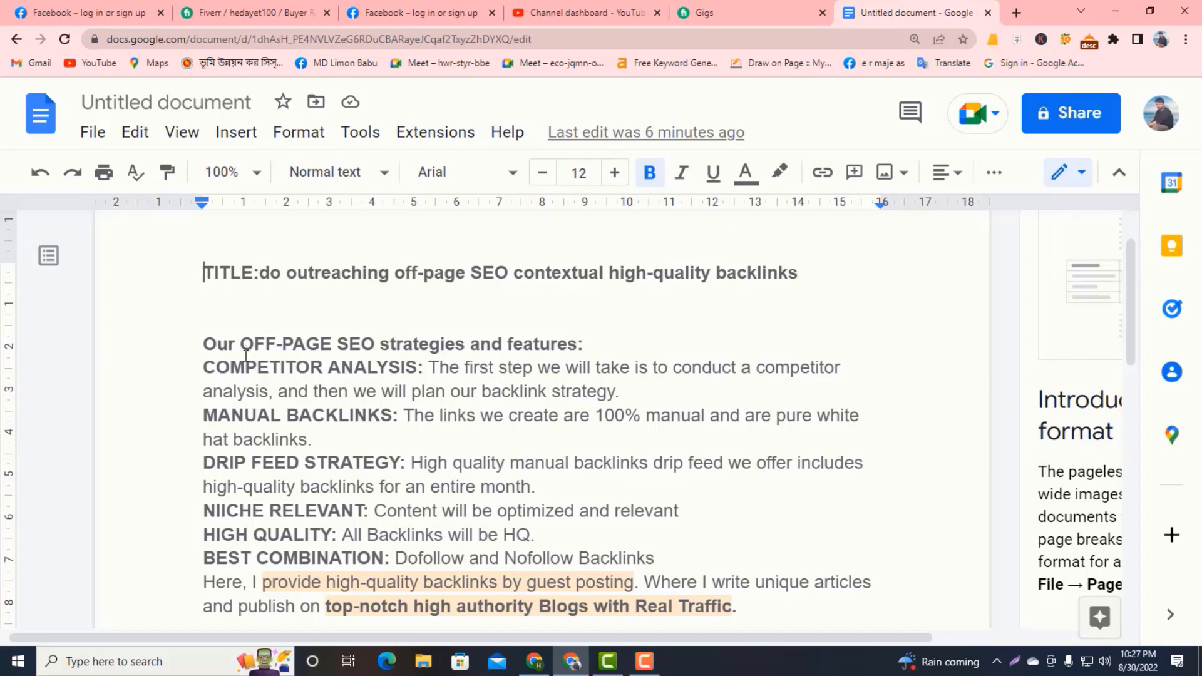
scroll(248, 357, "down", 2)
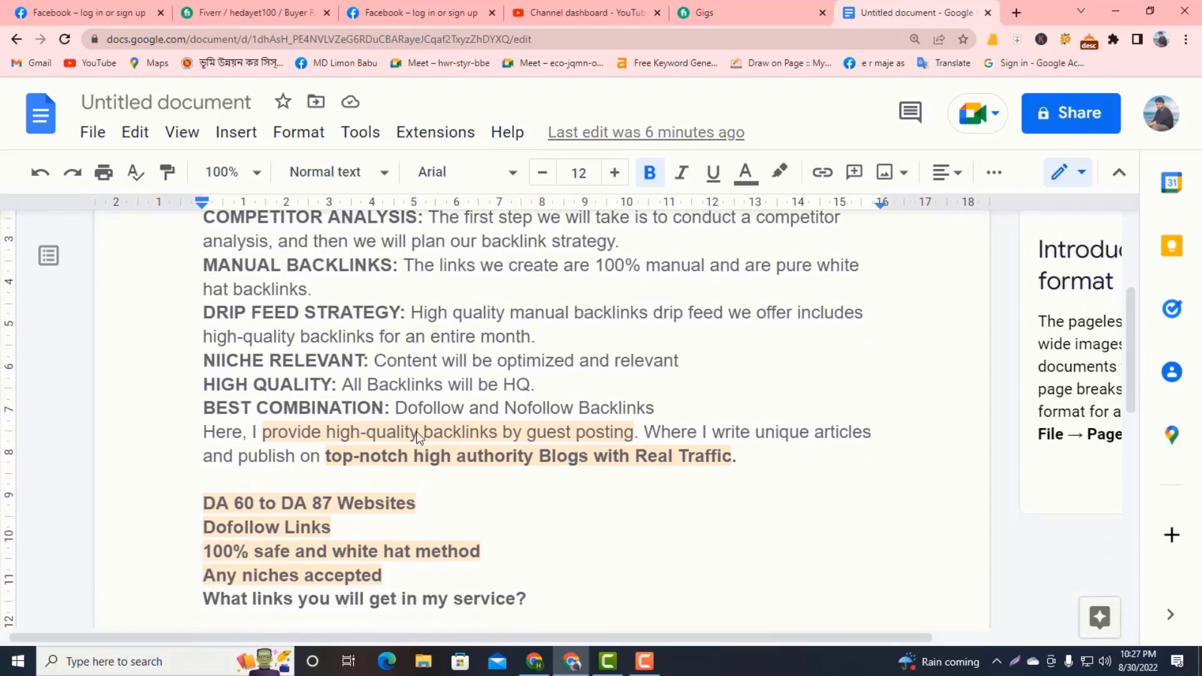
scroll(573, 462, "up", 3)
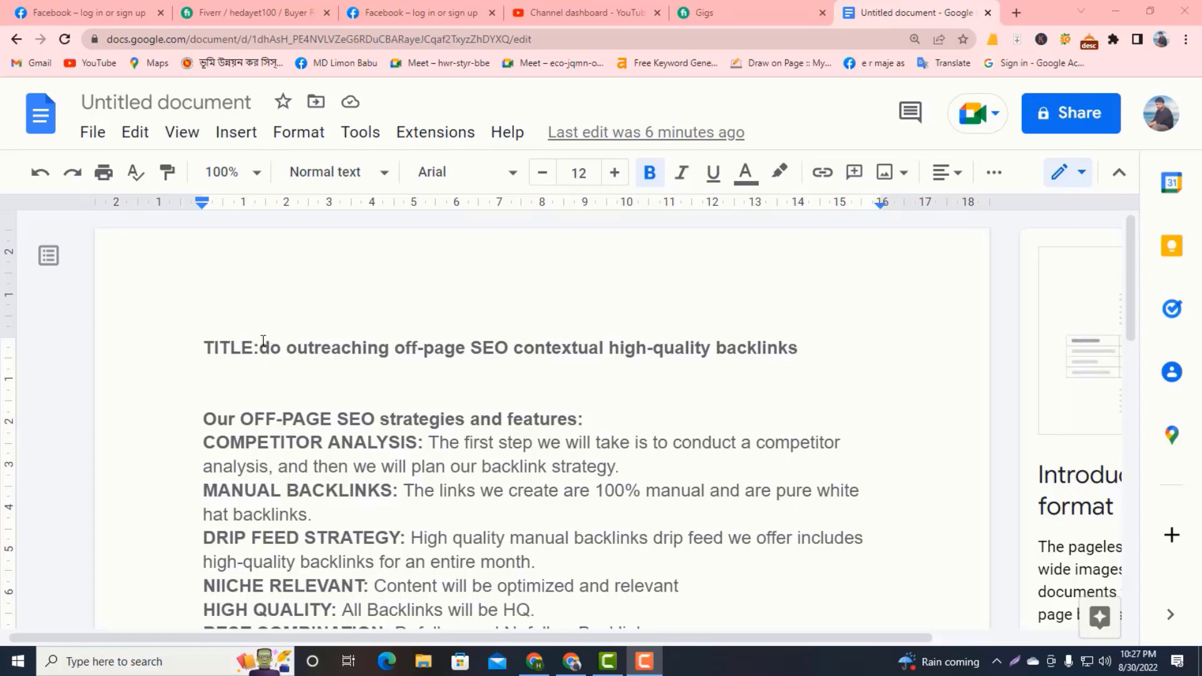
Copy the title text following "TITLE:" from the document and start a new gig on Fiverr.
left_click_drag(263, 344, 450, 369)
key("ctrl+c")
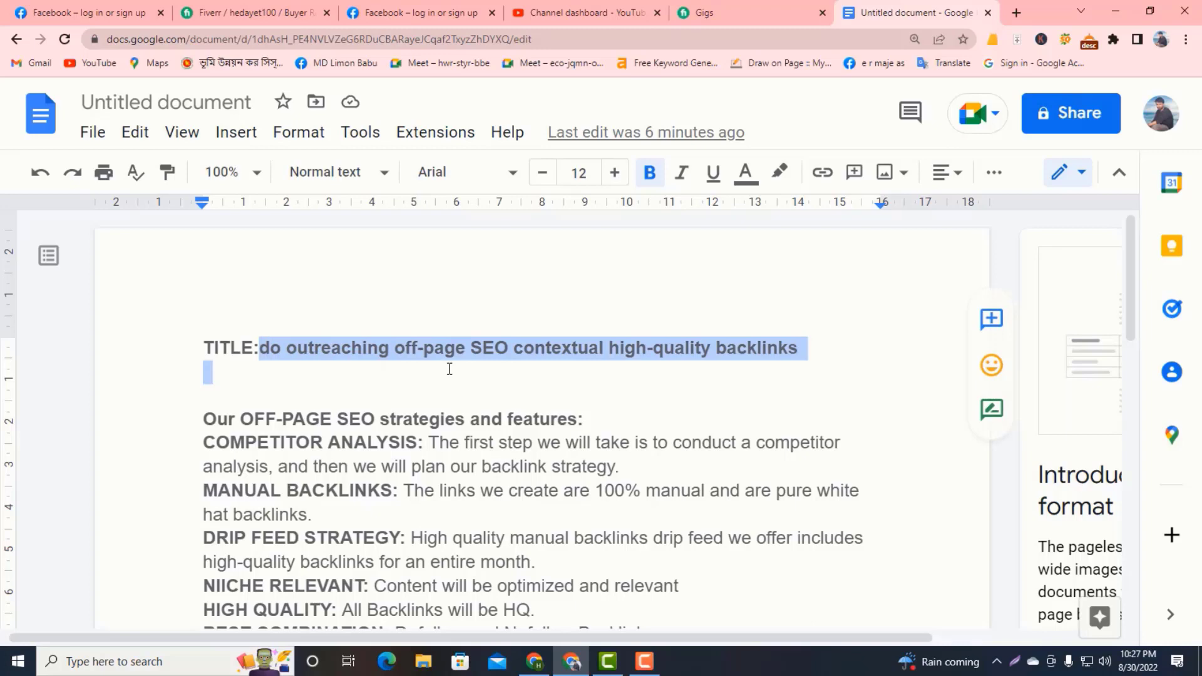
left_click(501, 318)
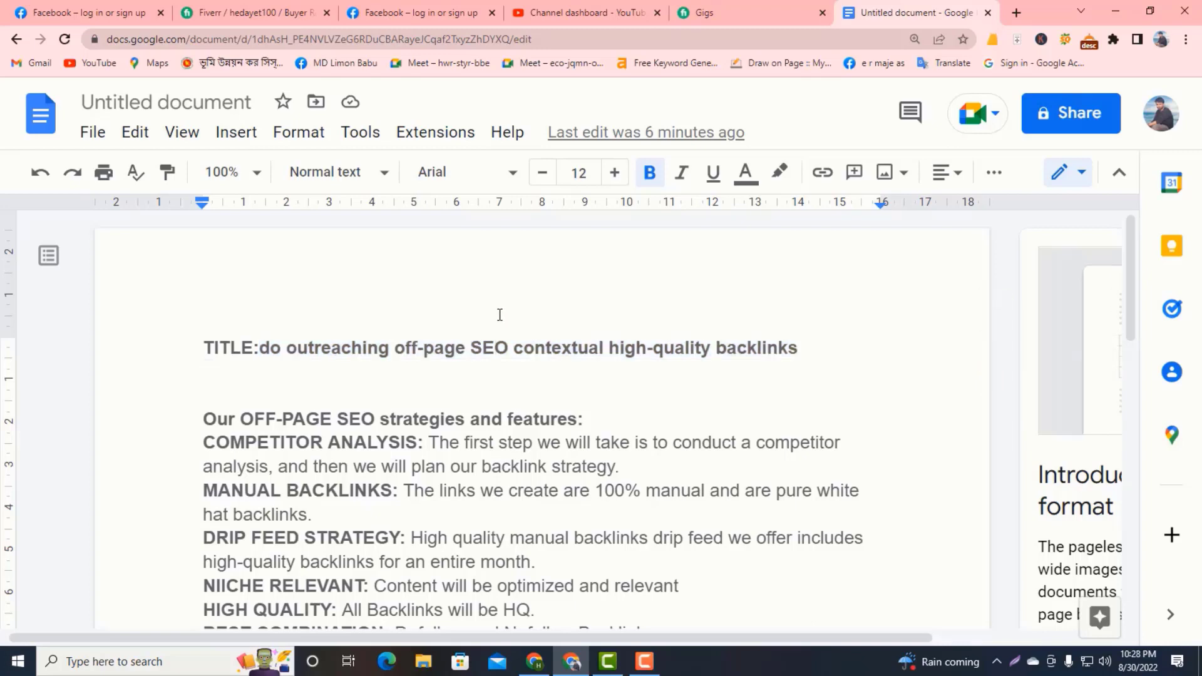
left_click(679, 12)
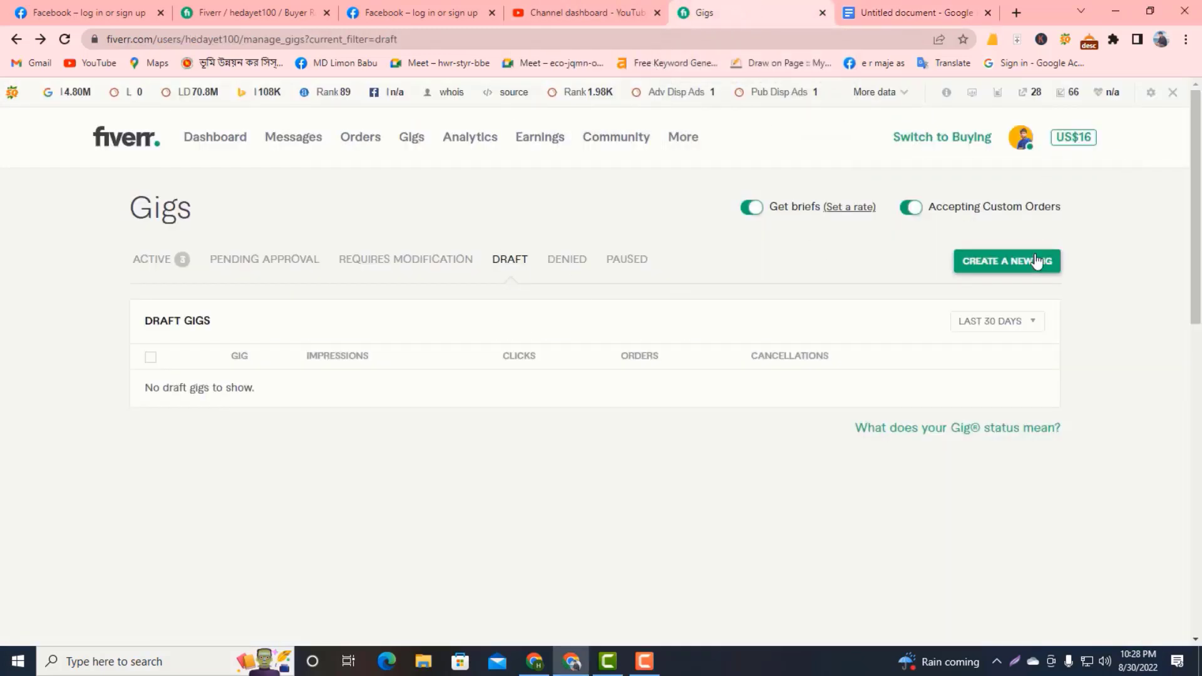
left_click(1025, 274)
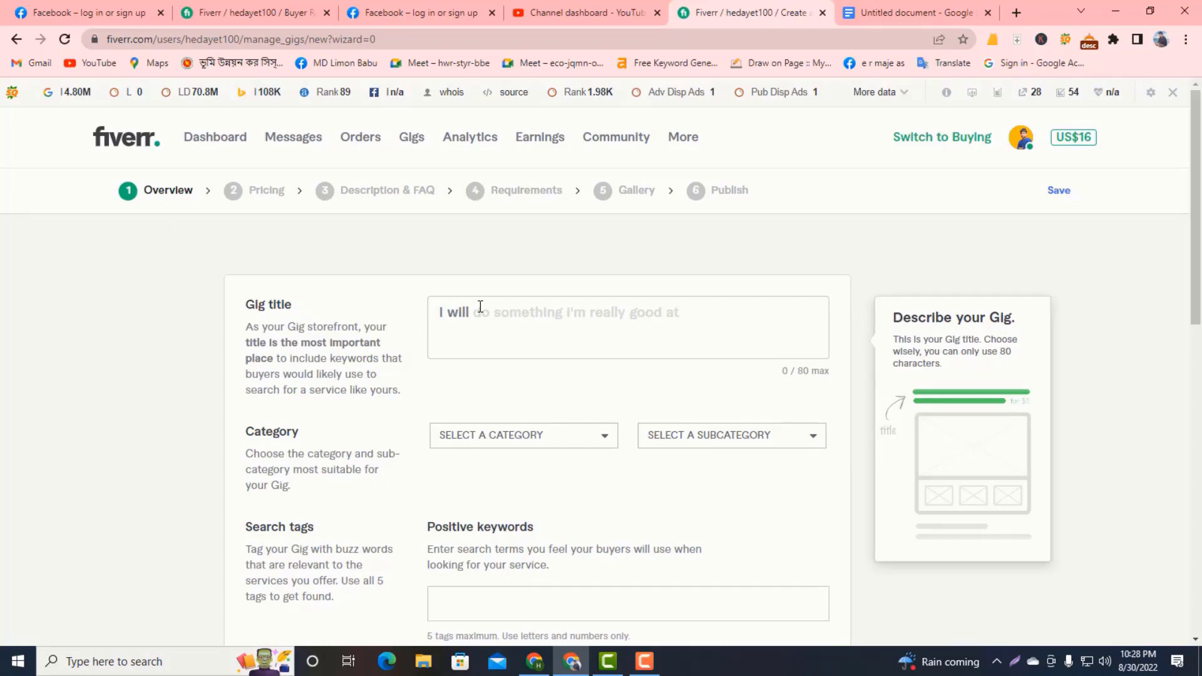
left_click(211, 246)
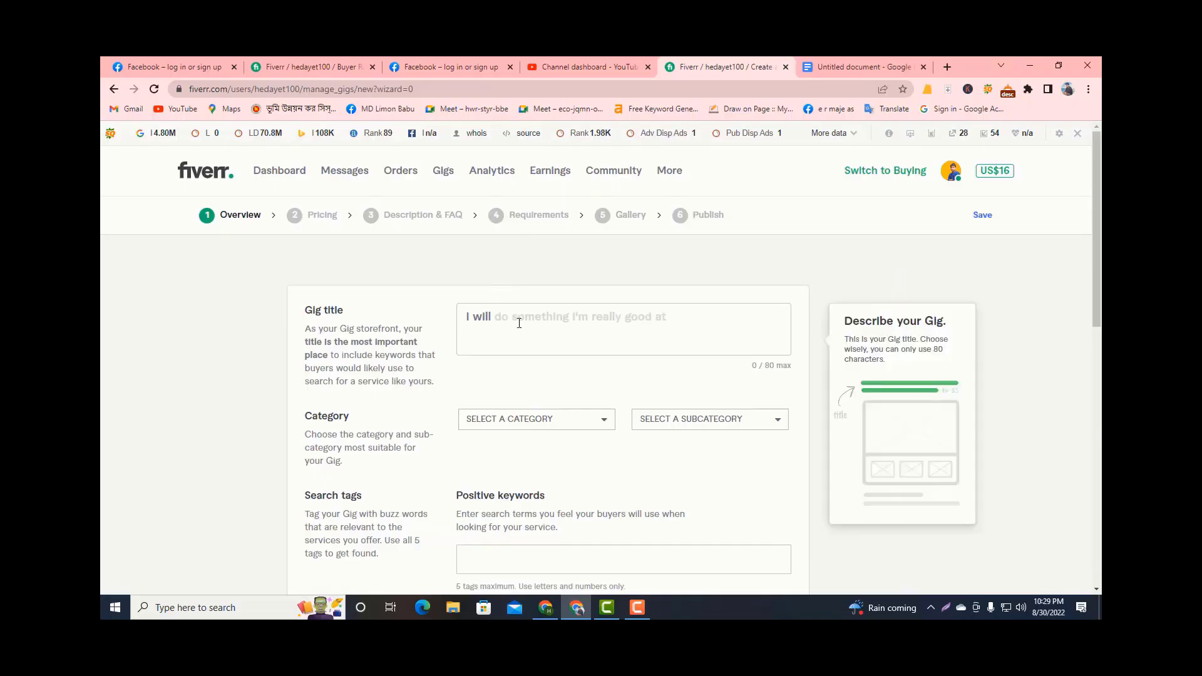
Fill in the gig title as "do outreaching off-page SEO contextual high-quality backlink", using the copied text without its line break and final "s".
left_click(522, 320)
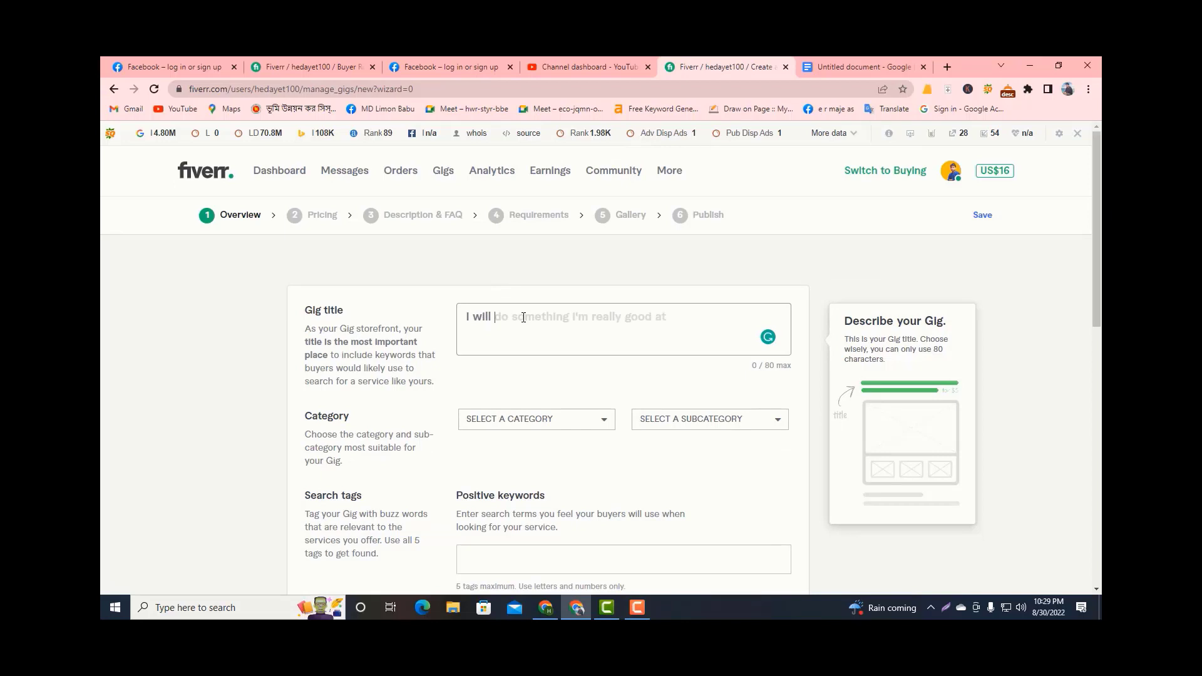
key("ctrl+v")
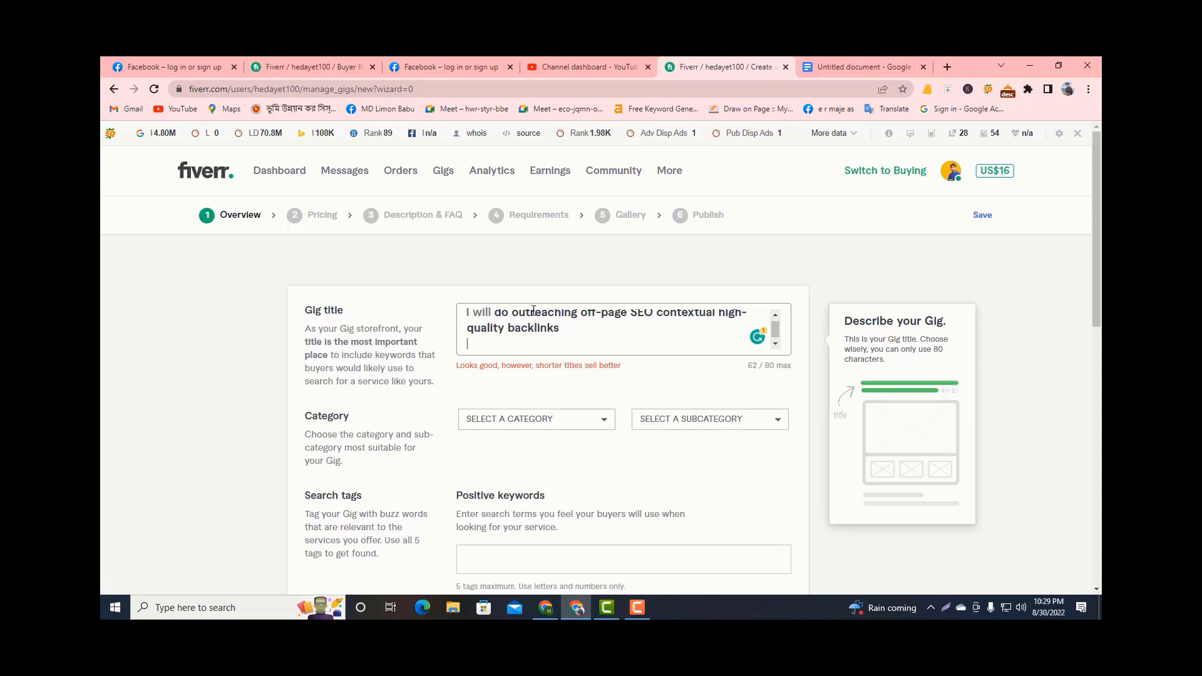
key("BackSpace")
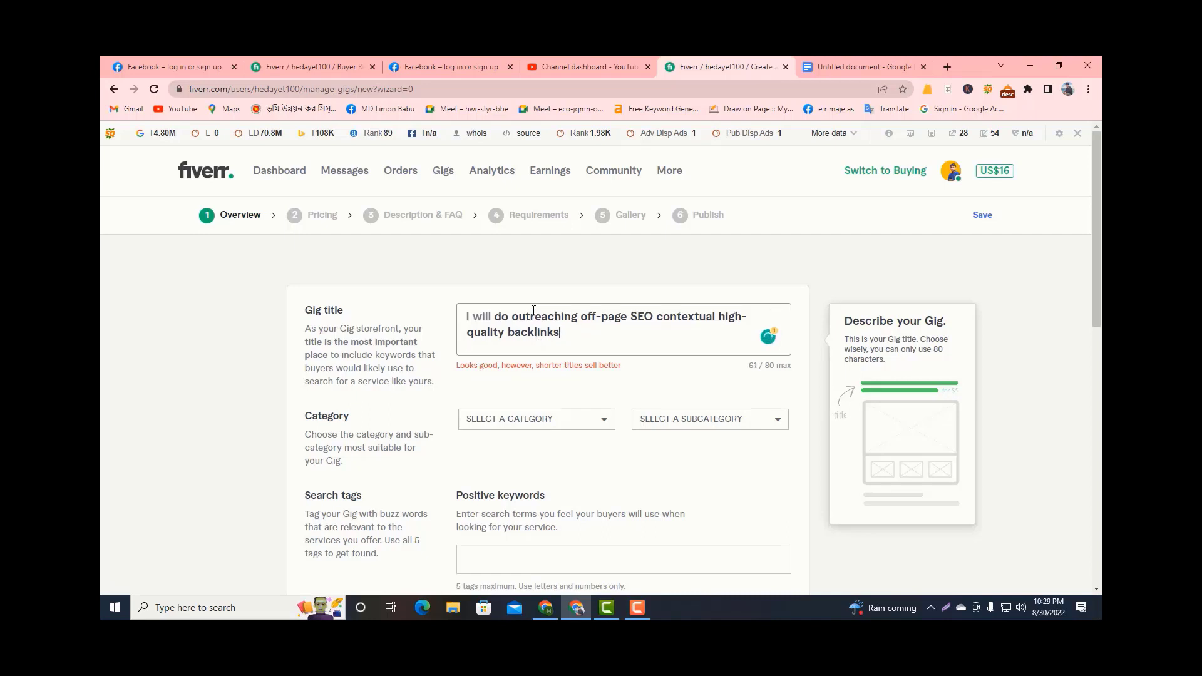
key("BackSpace")
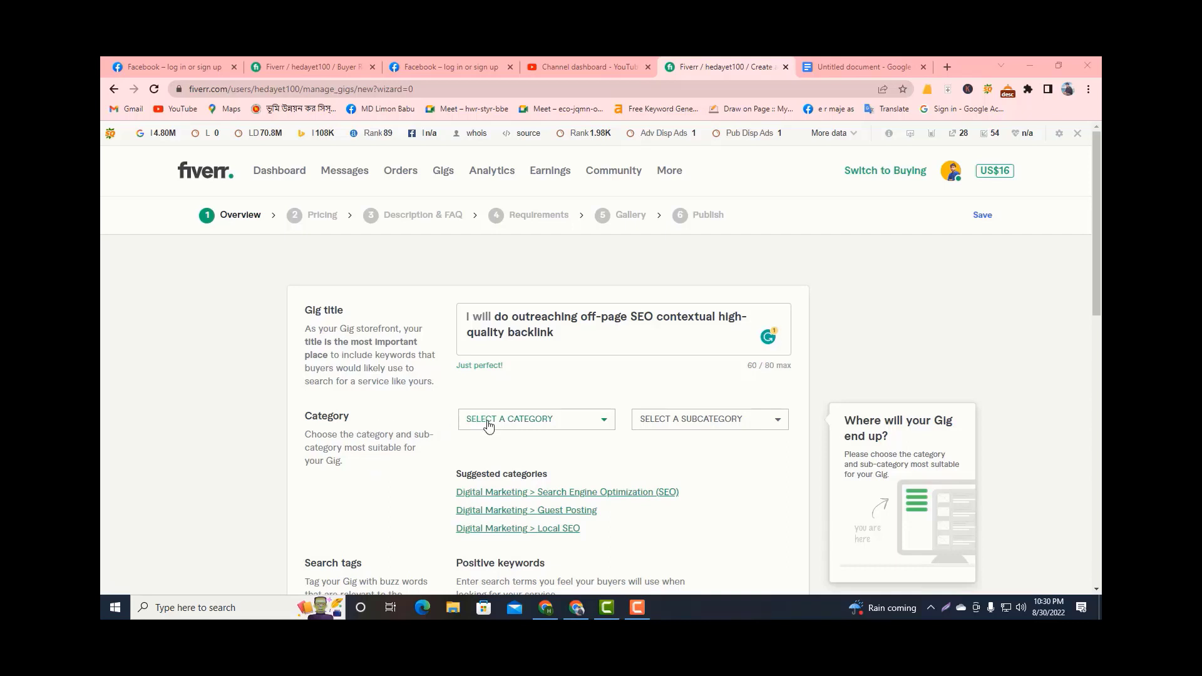
Set the gig's category to Digital Marketing and its subcategory to Guest Posting.
left_click(545, 422)
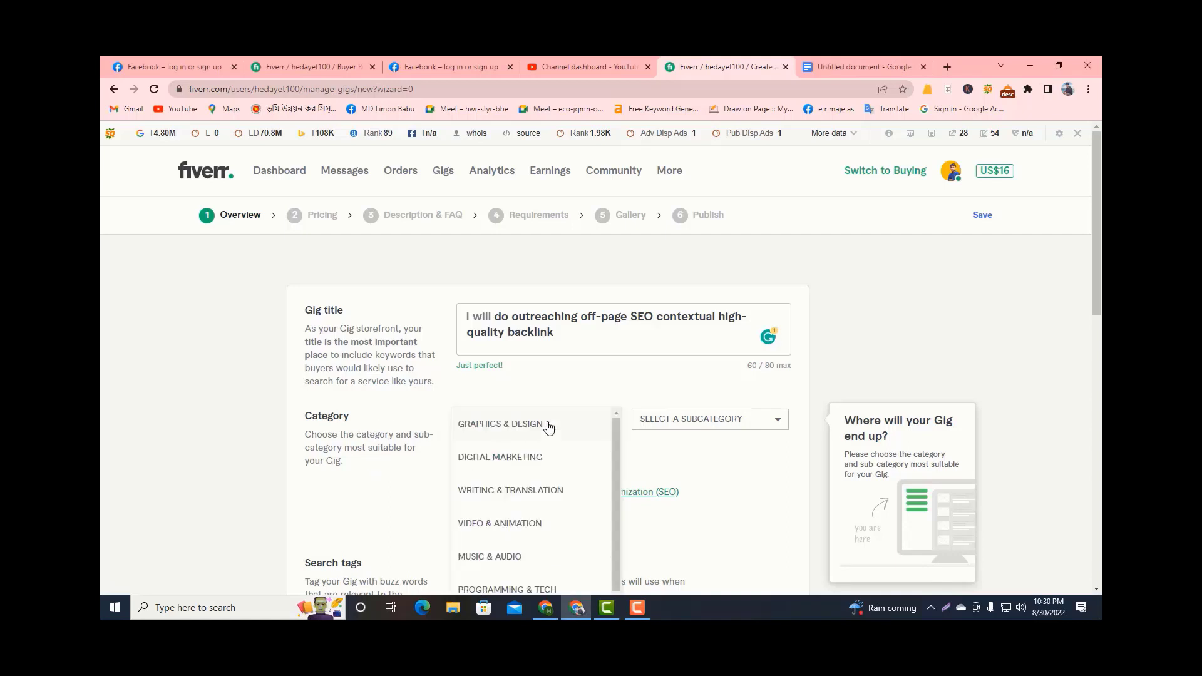
scroll(518, 430, "down", 2)
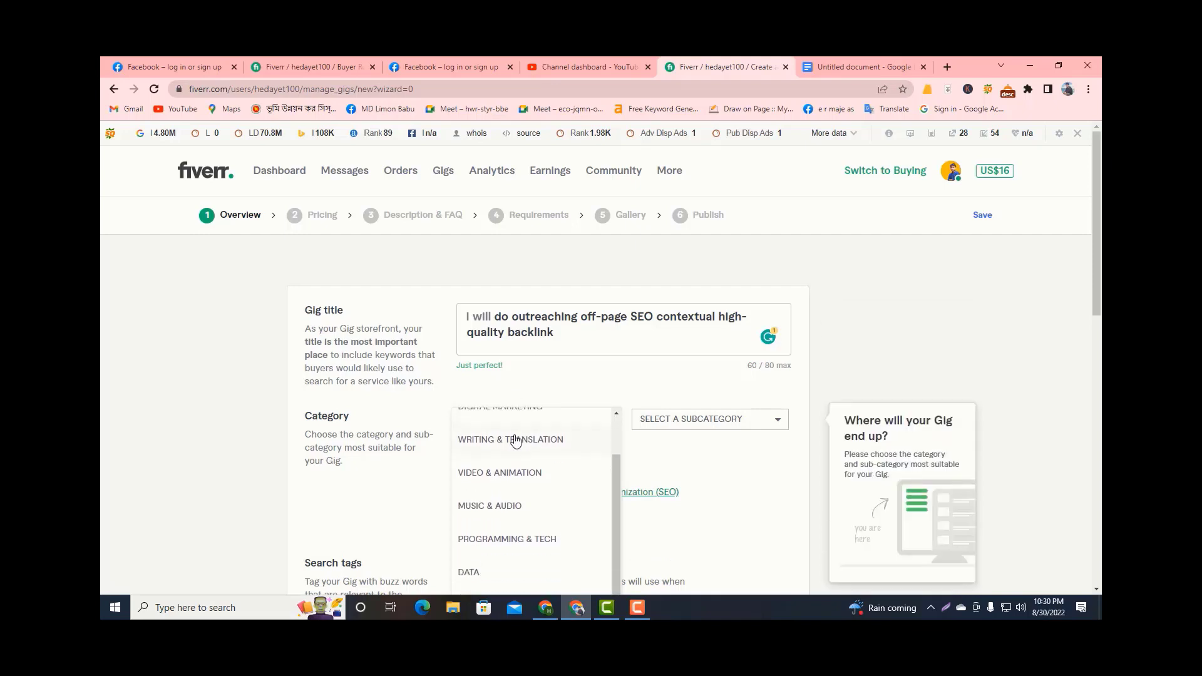
scroll(517, 441, "up", 2)
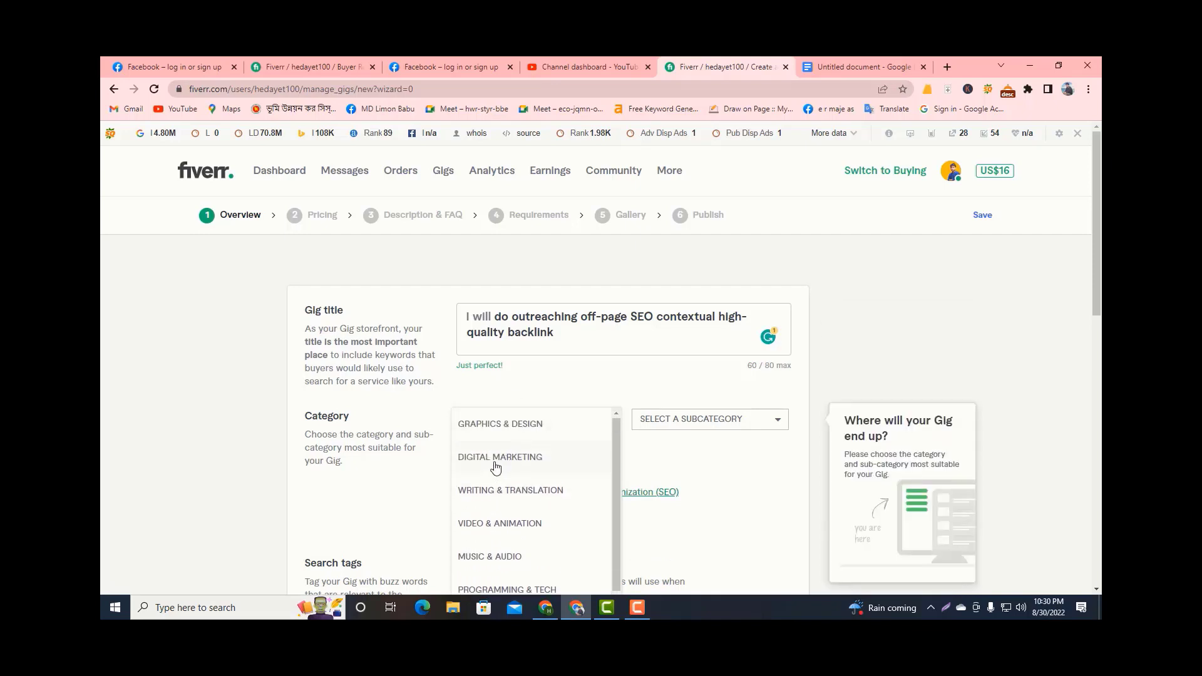
left_click(494, 471)
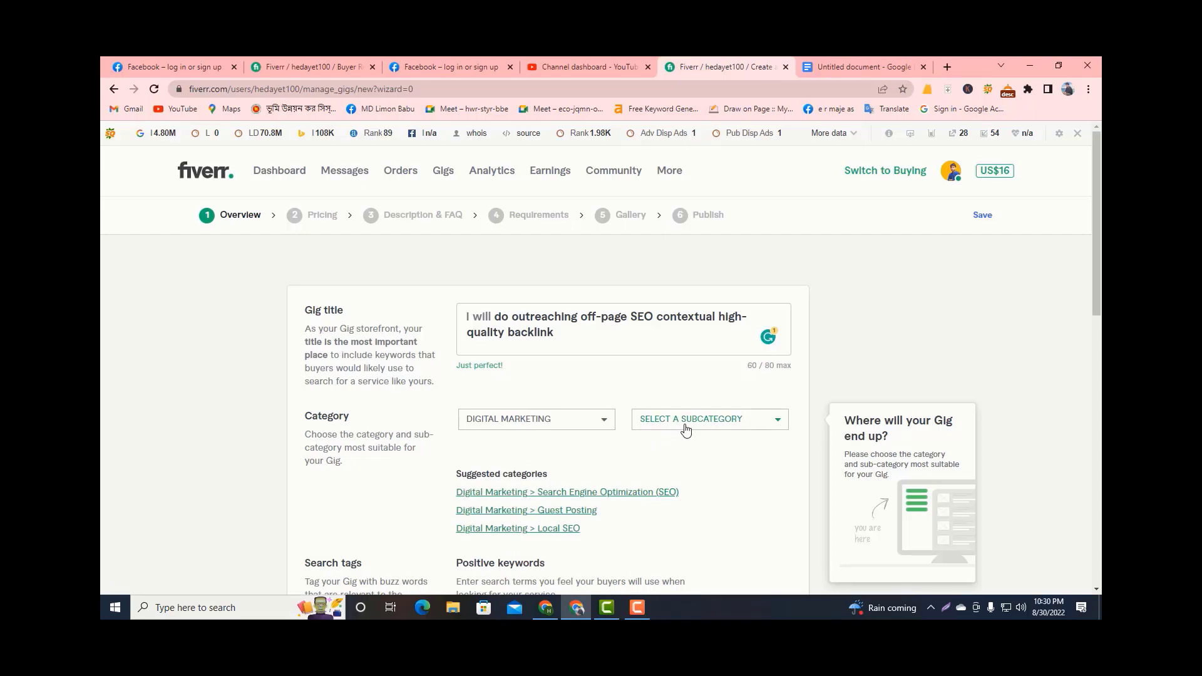
left_click(717, 426)
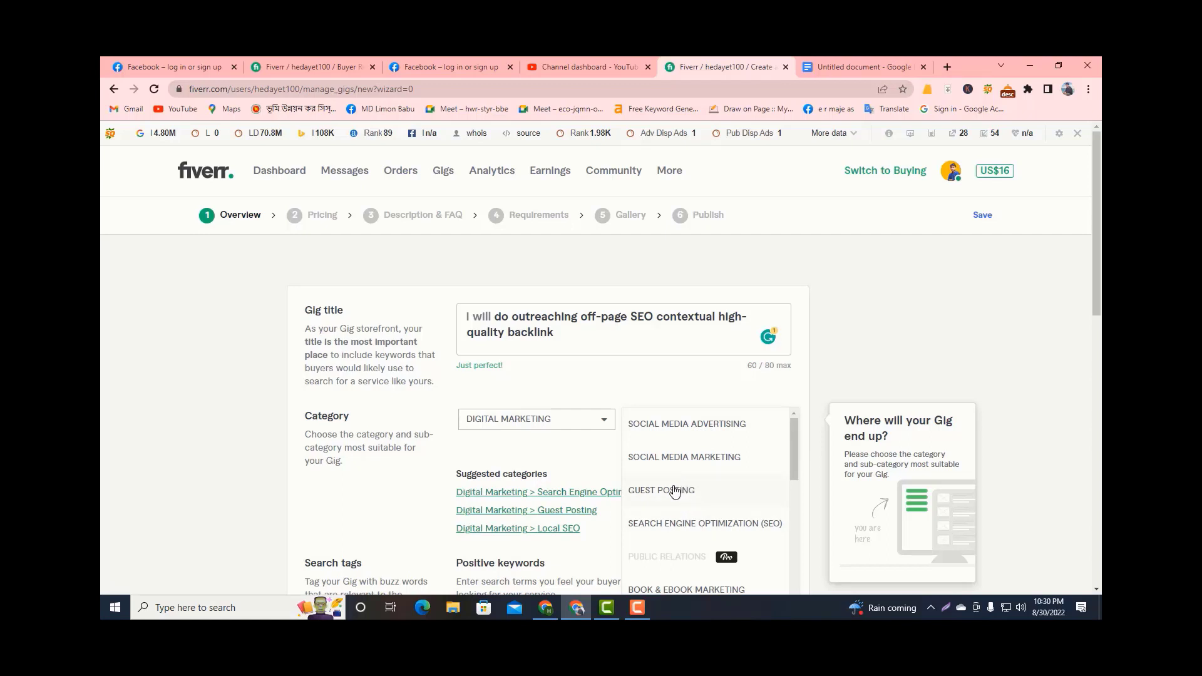
scroll(670, 486, "down", 1)
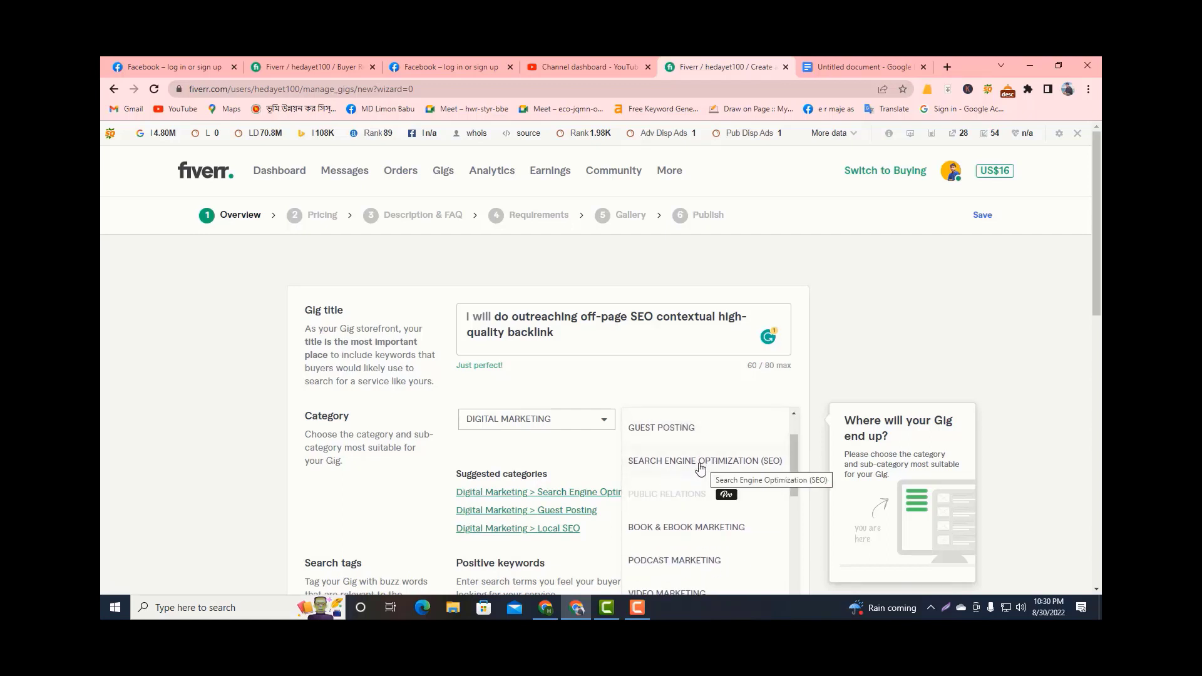
left_click(679, 429)
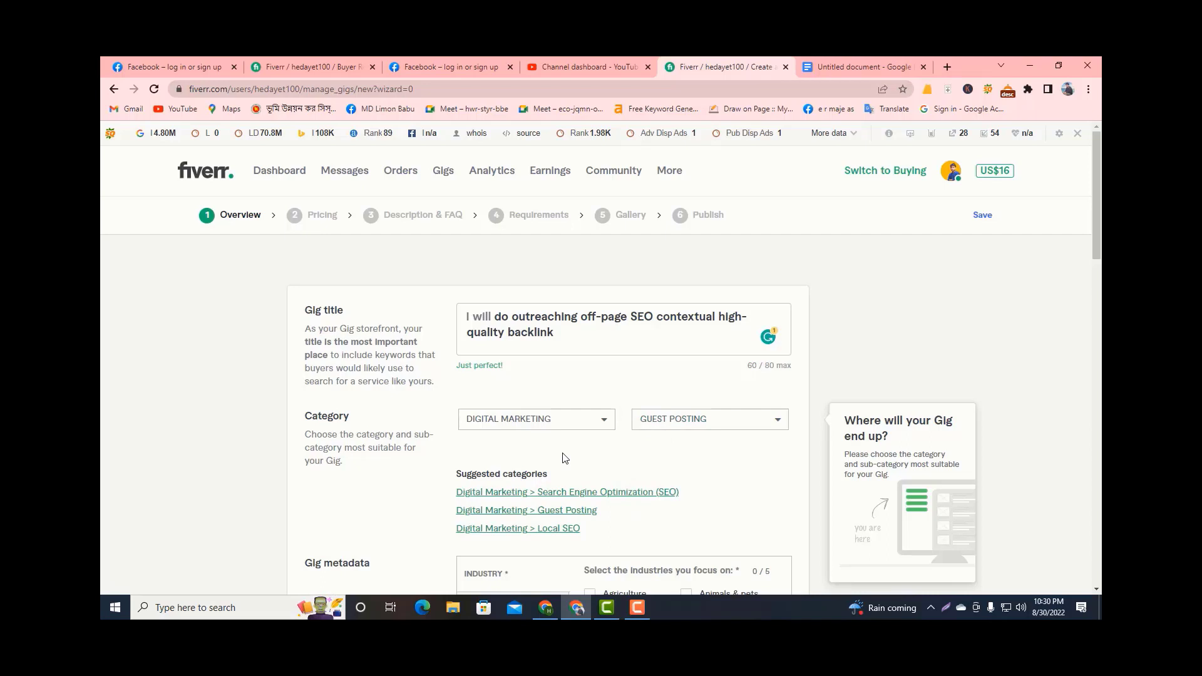
Select Marketing & advertising, Real estate and Services as industries in the gig metadata.
scroll(566, 458, "down", 2)
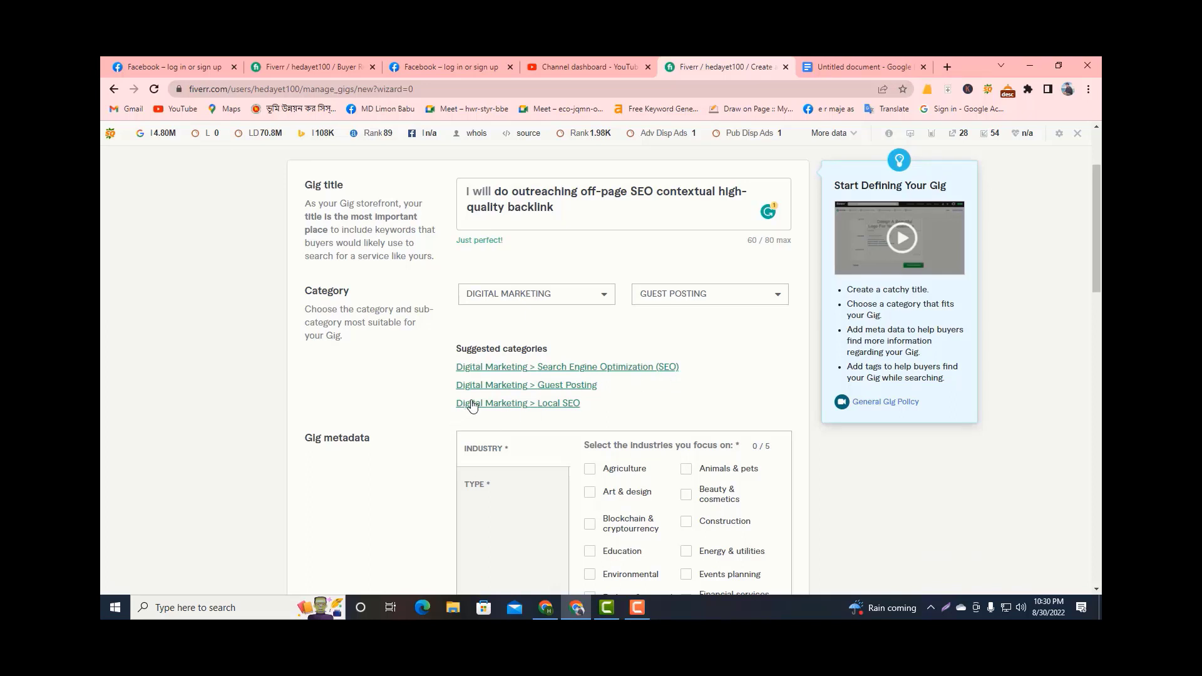
scroll(404, 451, "down", 2)
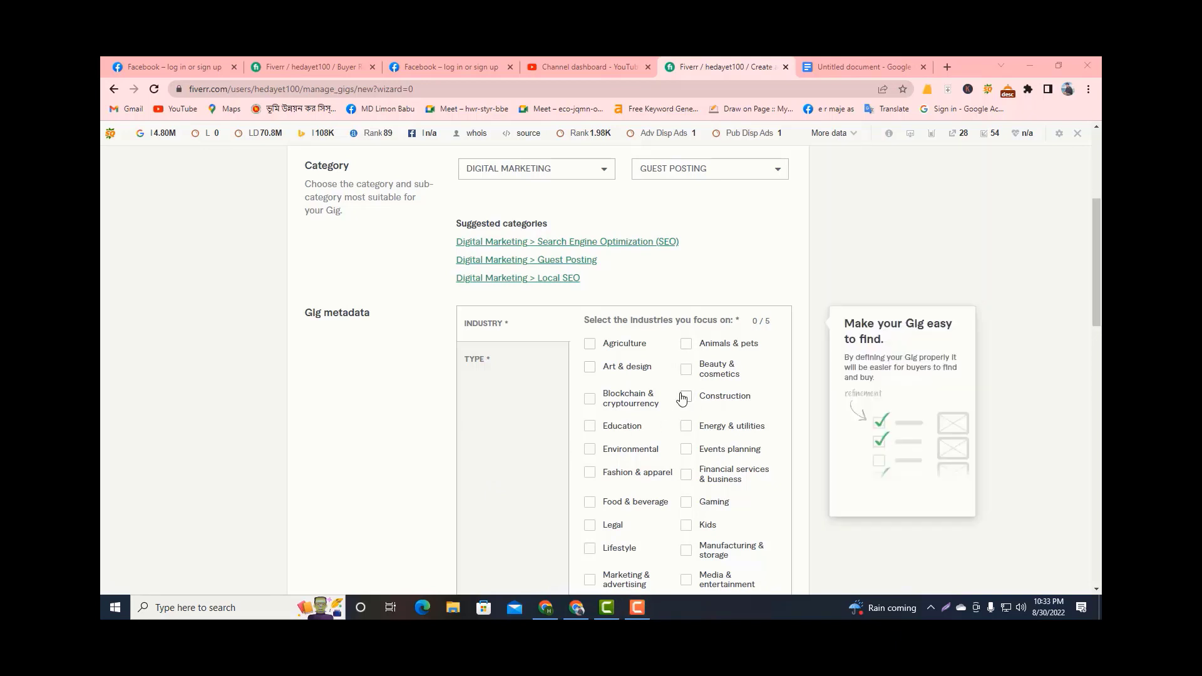
scroll(671, 396, "down", 1)
scroll(672, 397, "down", 2)
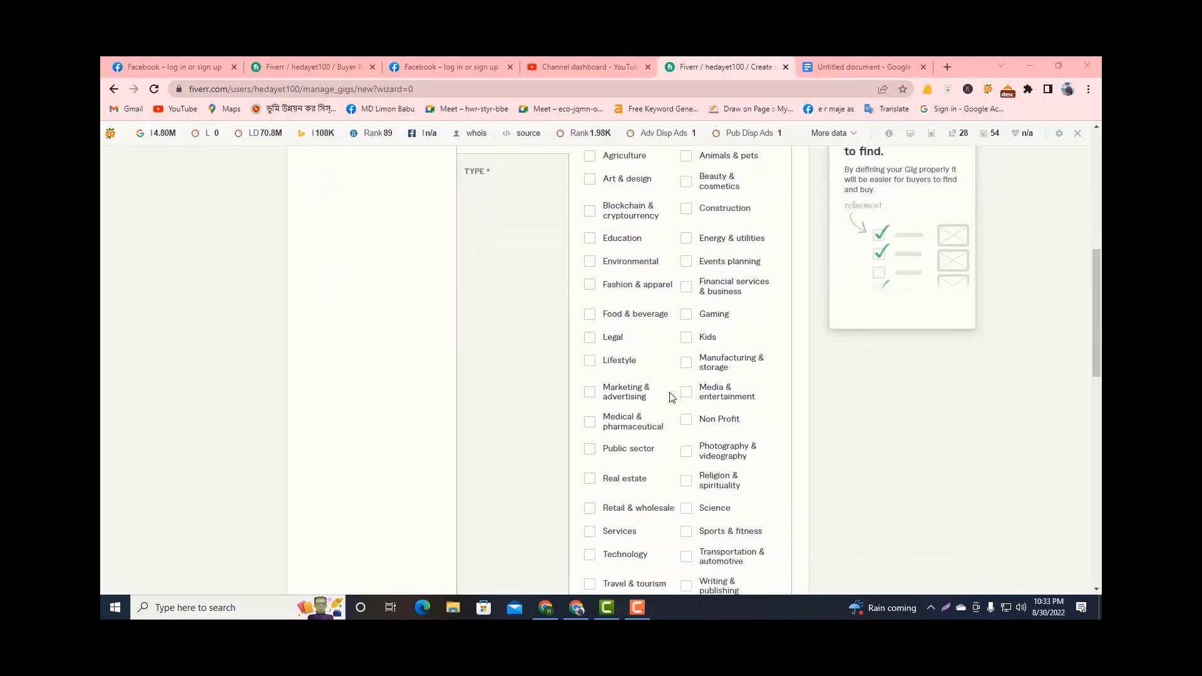
left_click(590, 331)
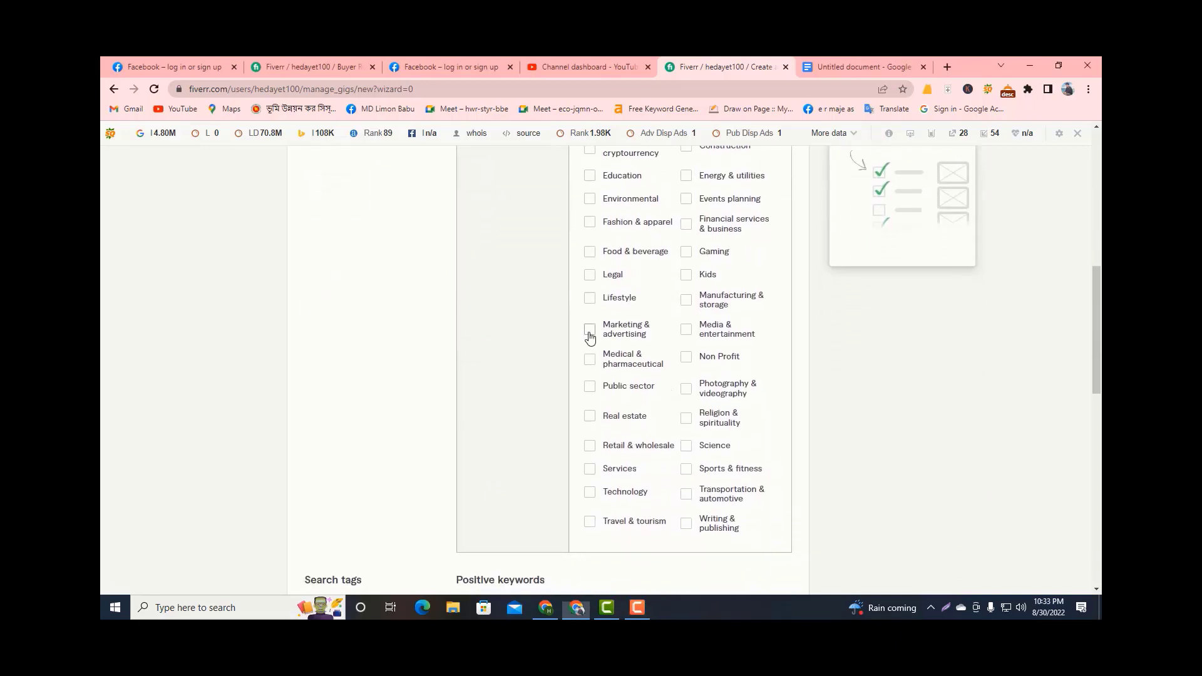
left_click(599, 420)
scroll(612, 391, "up", 1)
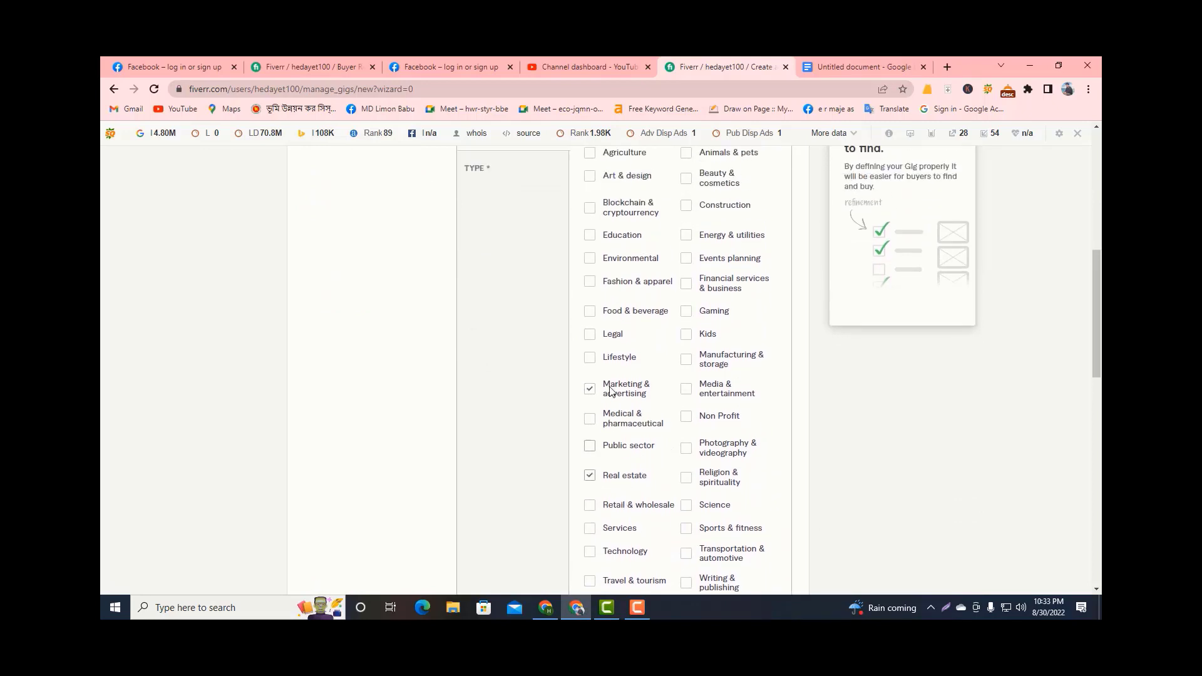
scroll(607, 397, "down", 2)
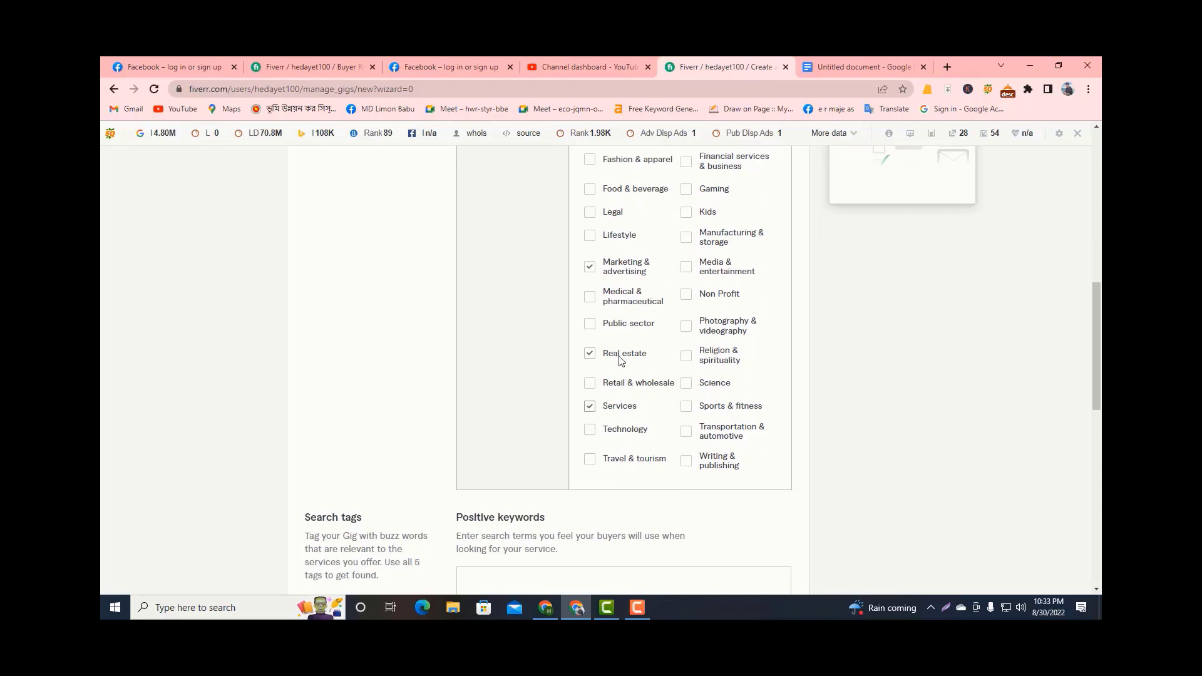
Add Education and Financial services & business to the selected industries.
scroll(620, 357, "up", 3)
scroll(618, 335, "up", 1)
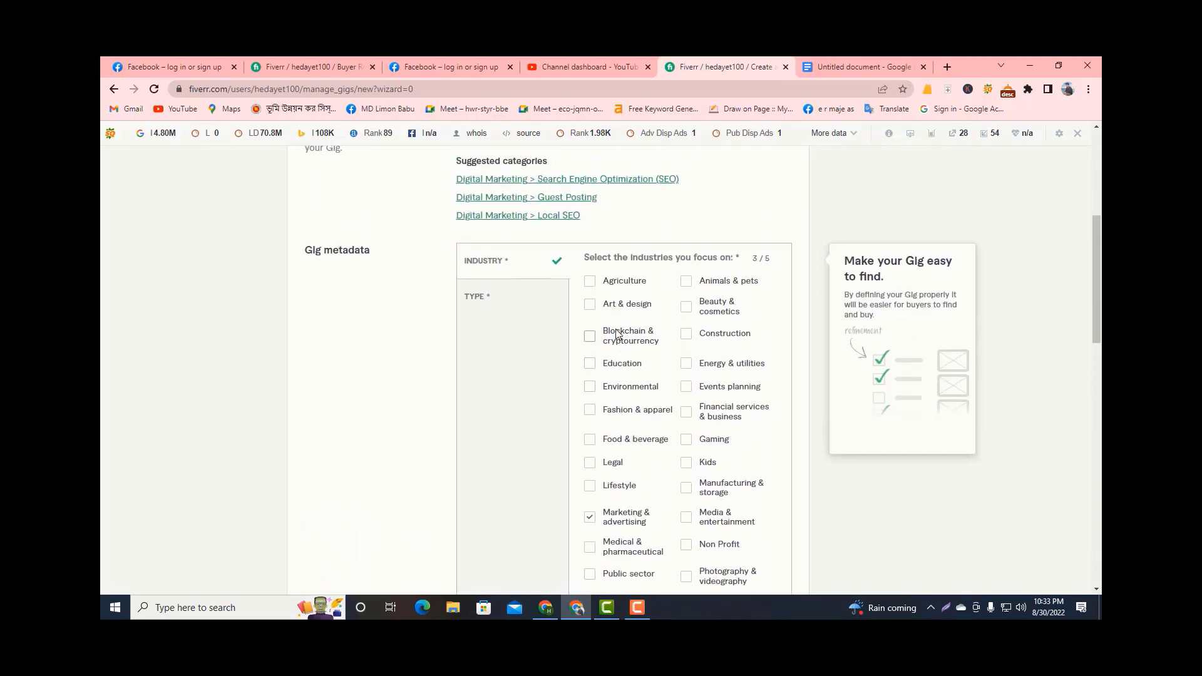
left_click(591, 363)
scroll(628, 426, "down", 2)
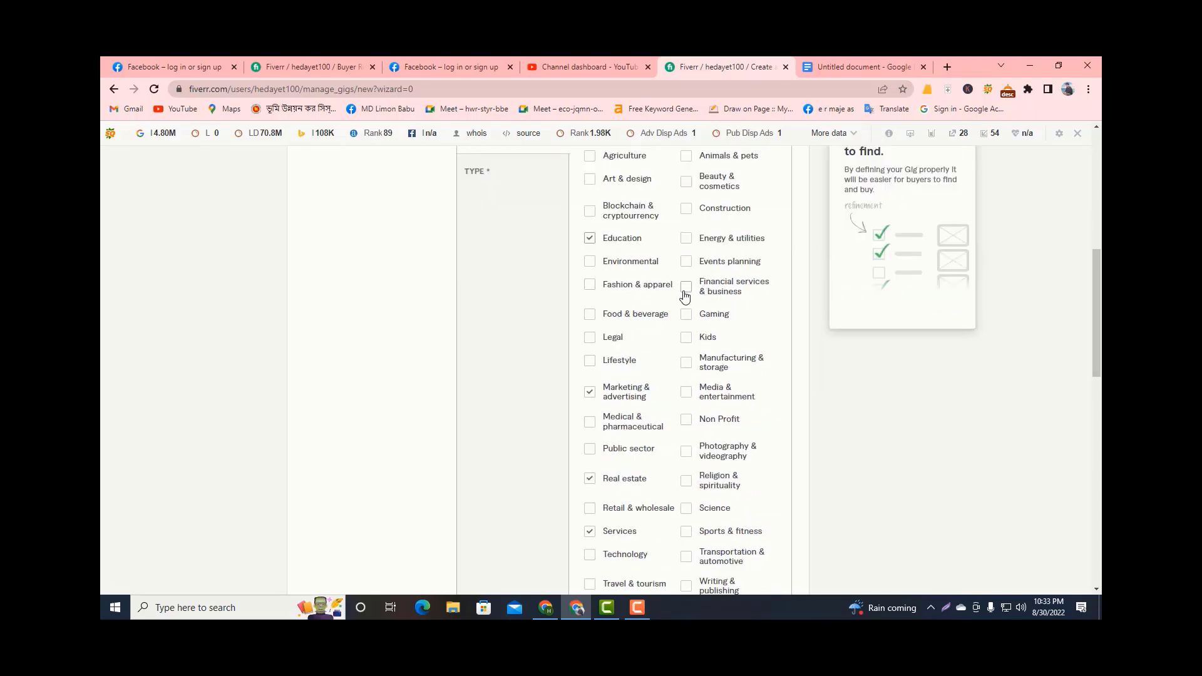
left_click(685, 292)
Add "off page seo" and "backlinks" as positive keywords in the gig's search tags.
scroll(689, 350, "down", 4)
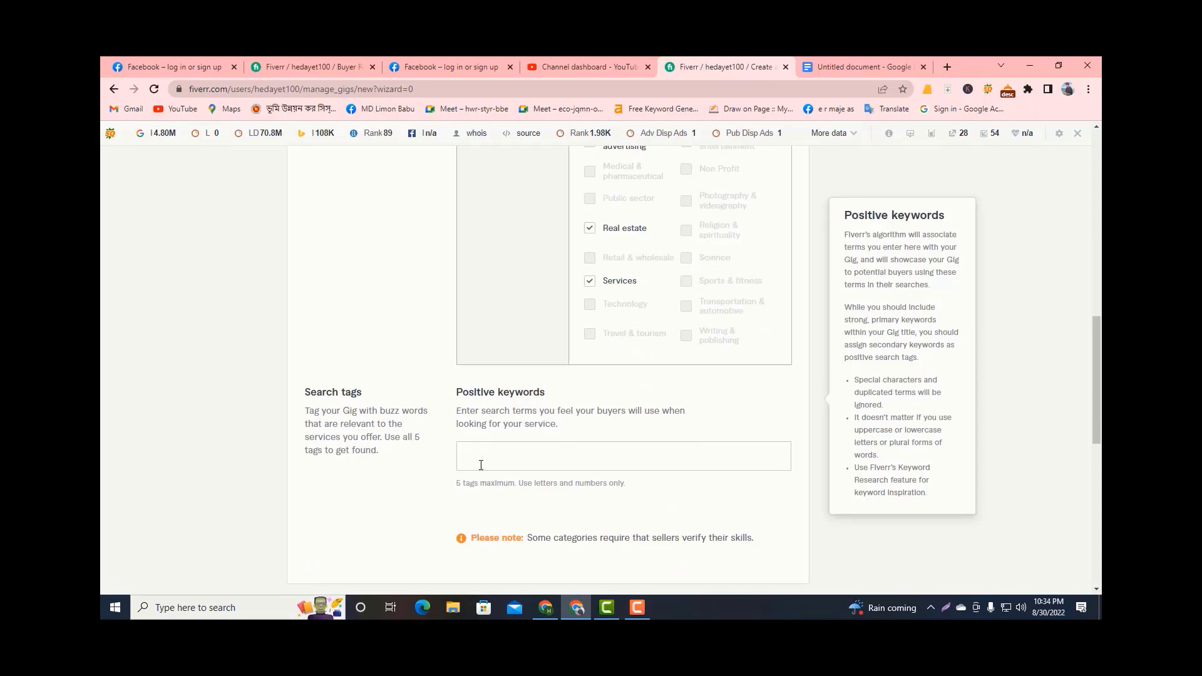
left_click(521, 467)
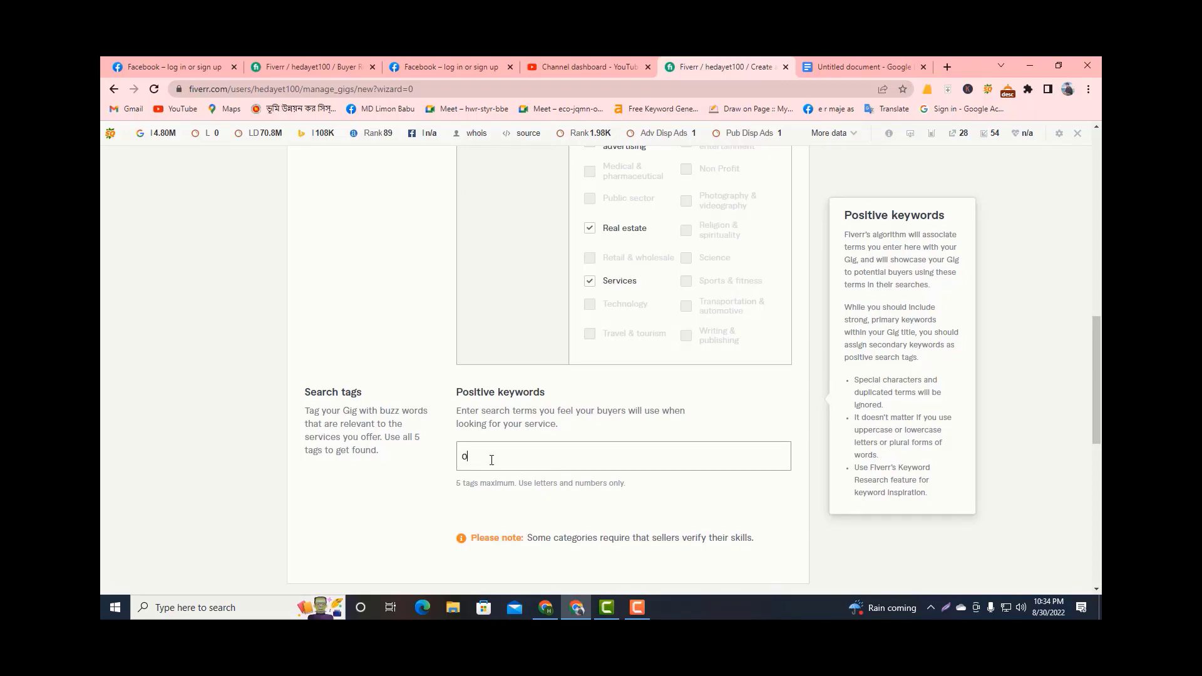
type("off")
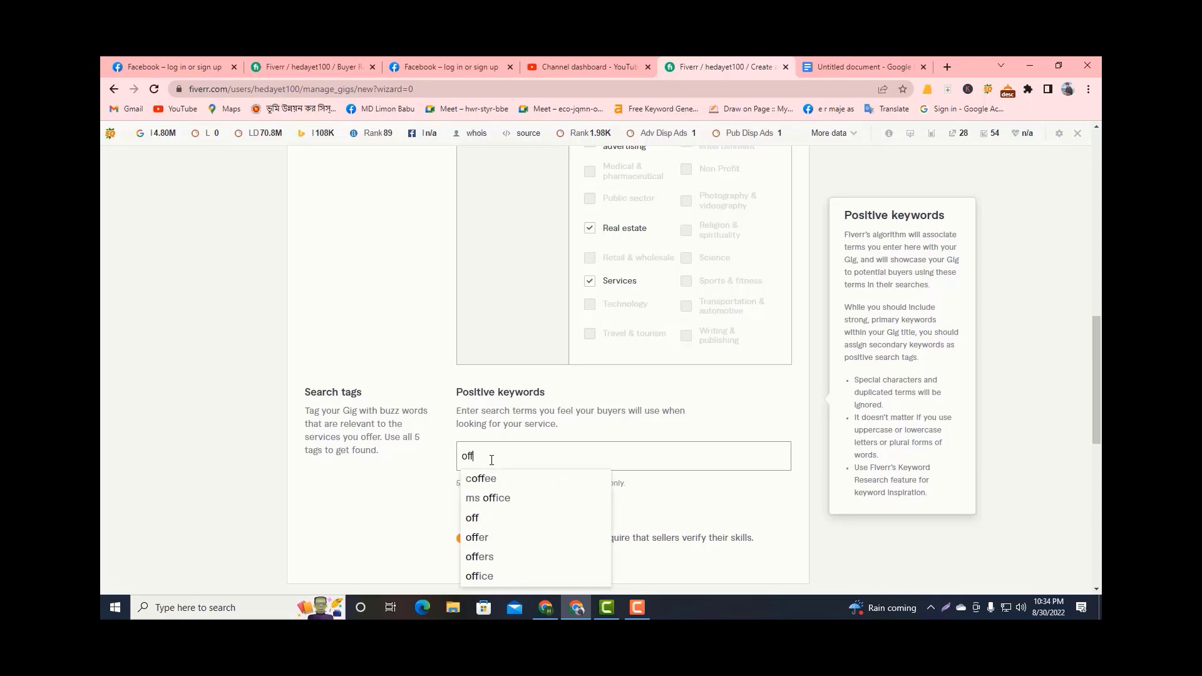
type(" page")
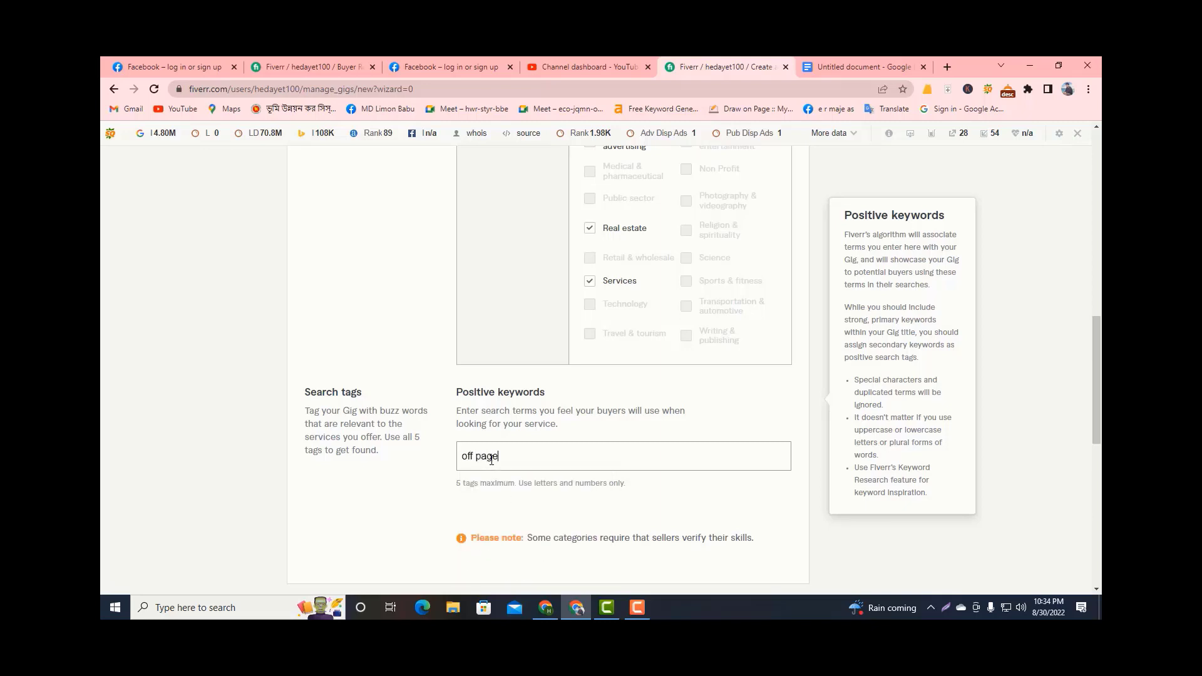
type(" seo")
key("Return")
type("backl")
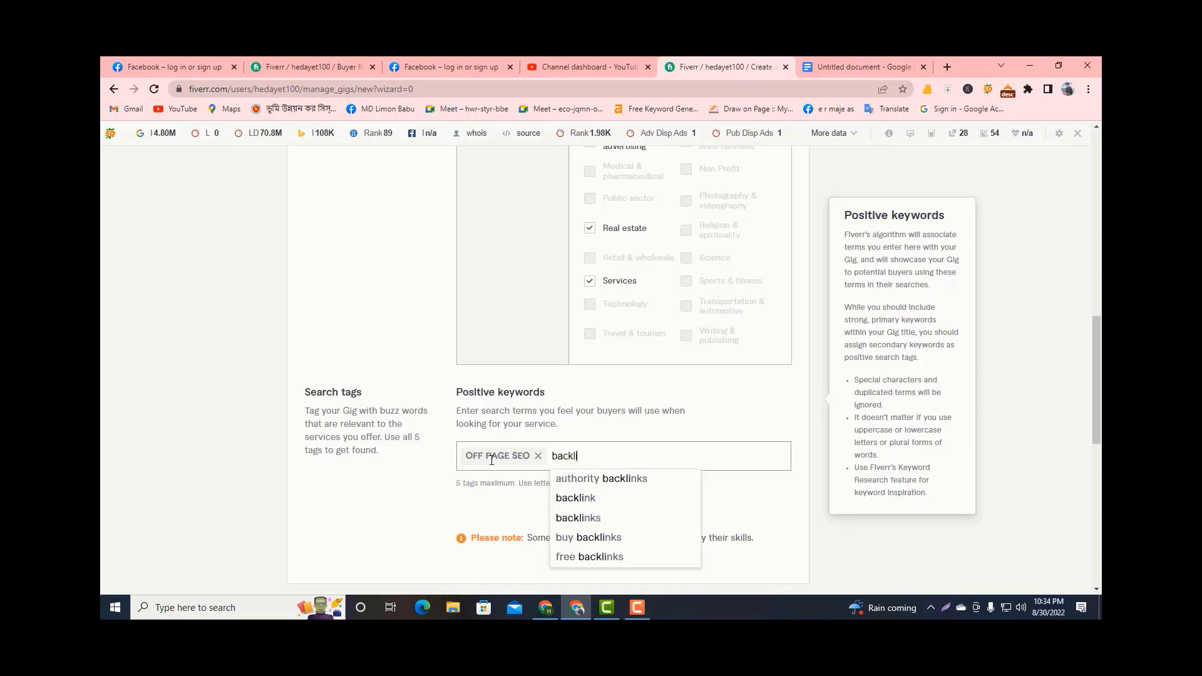
type("inks")
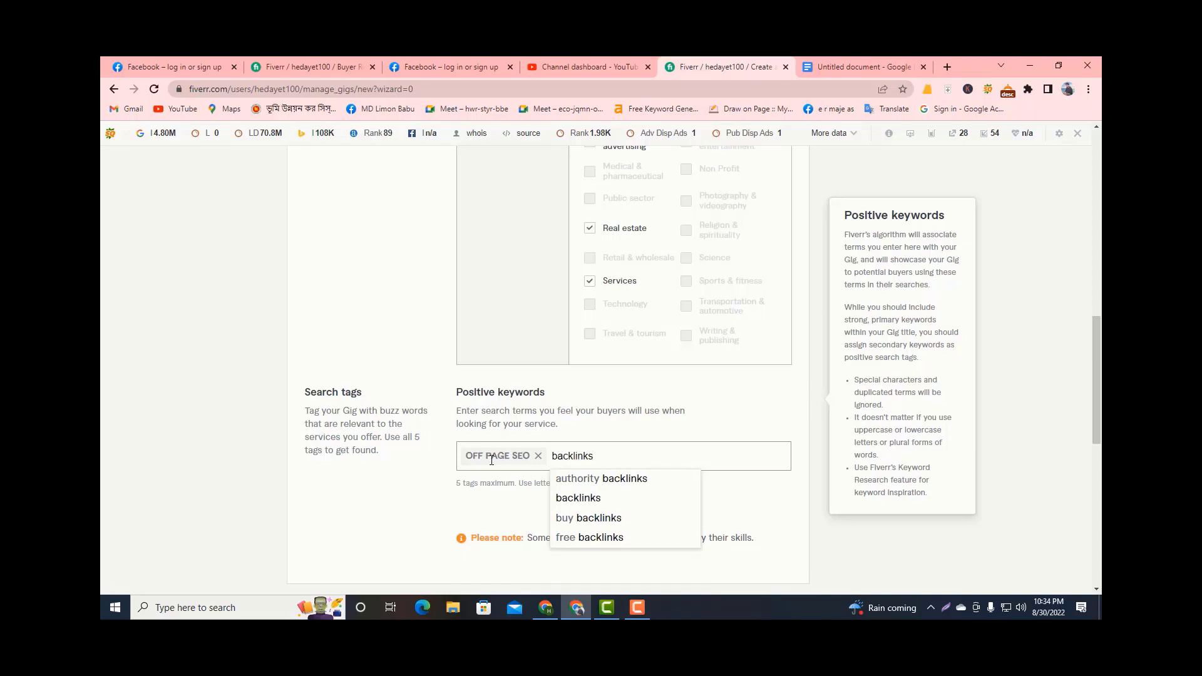
left_click(578, 498)
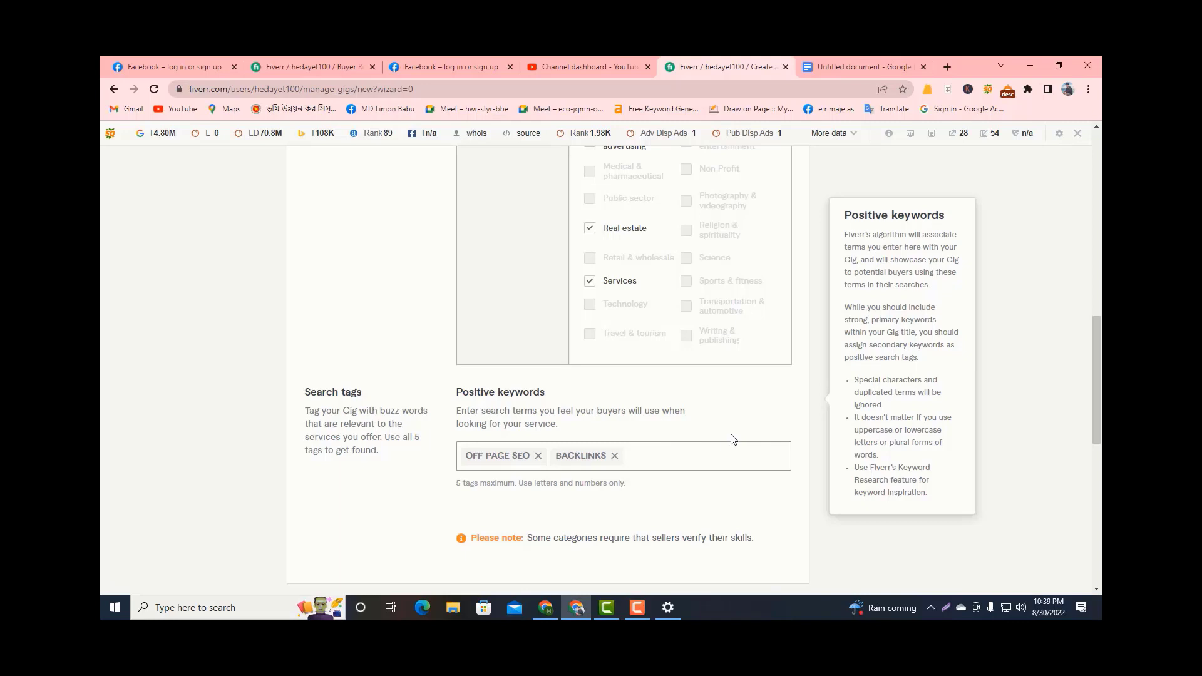
Add "link building" and "mannual backlinks" to the gig's positive keywords.
type("link")
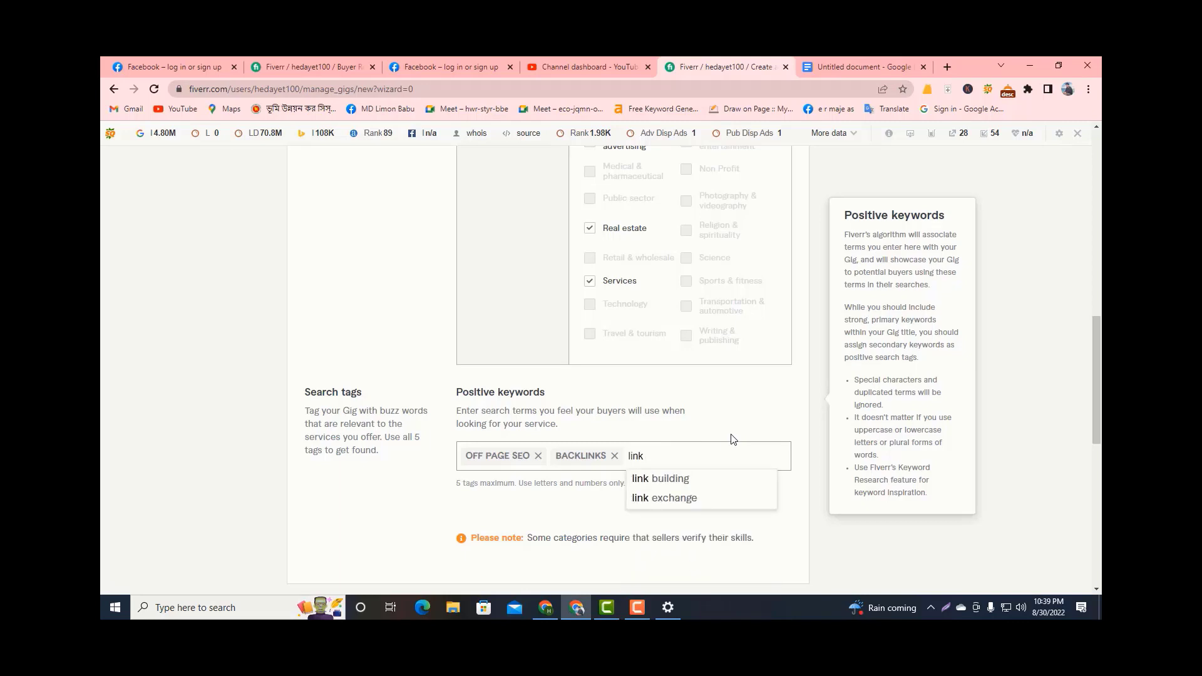
left_click(672, 486)
type("m")
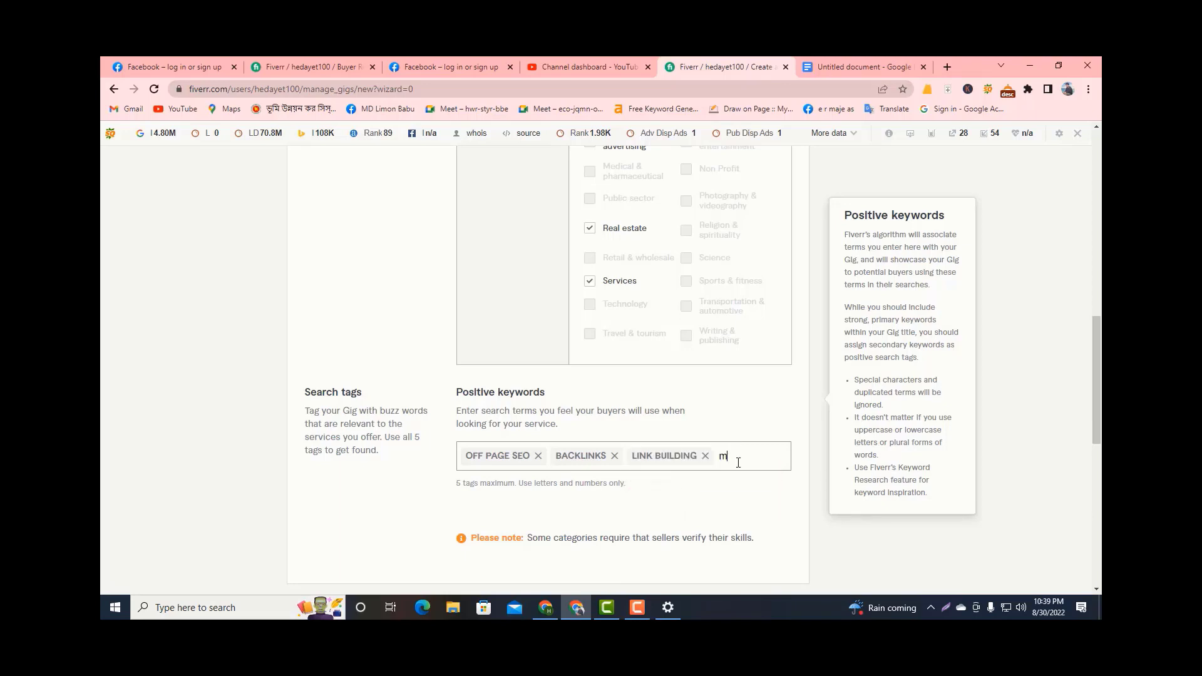
type("annual backlink")
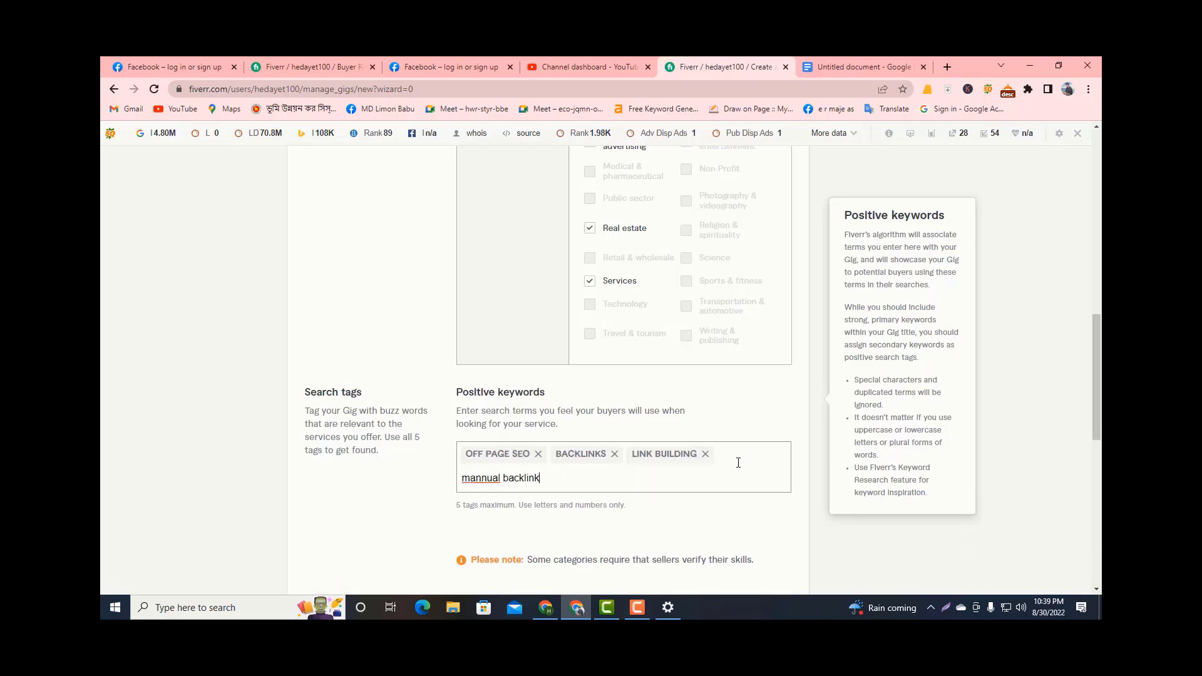
type("s")
key("Return")
Add "outreach backlinks" as the fifth positive keyword and try to save the gig overview.
scroll(738, 463, "down", 3)
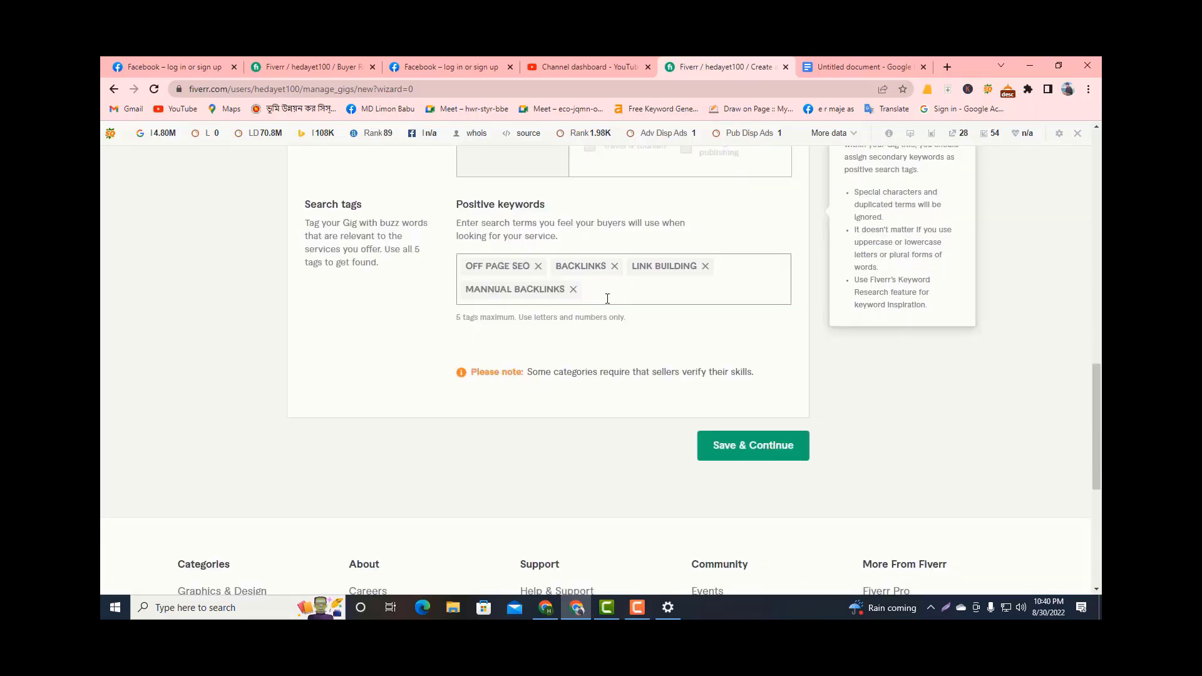
type("out")
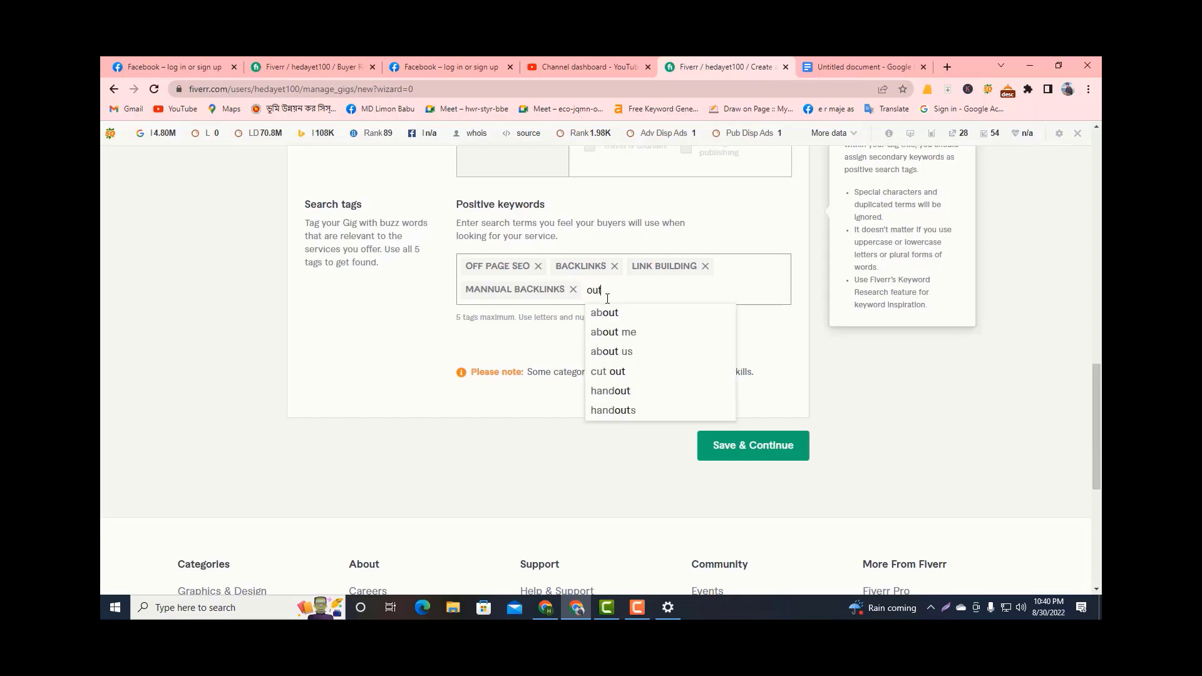
type("rea")
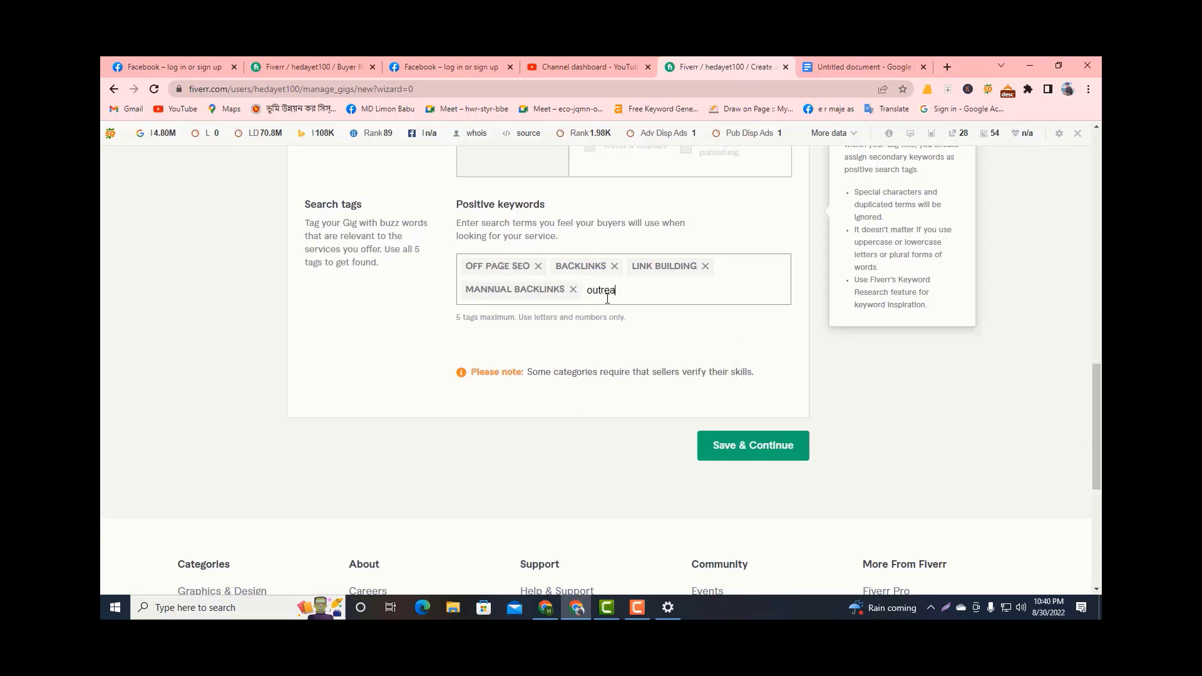
type("ch bs")
type("ac")
type("kl")
type("inks")
key("Return")
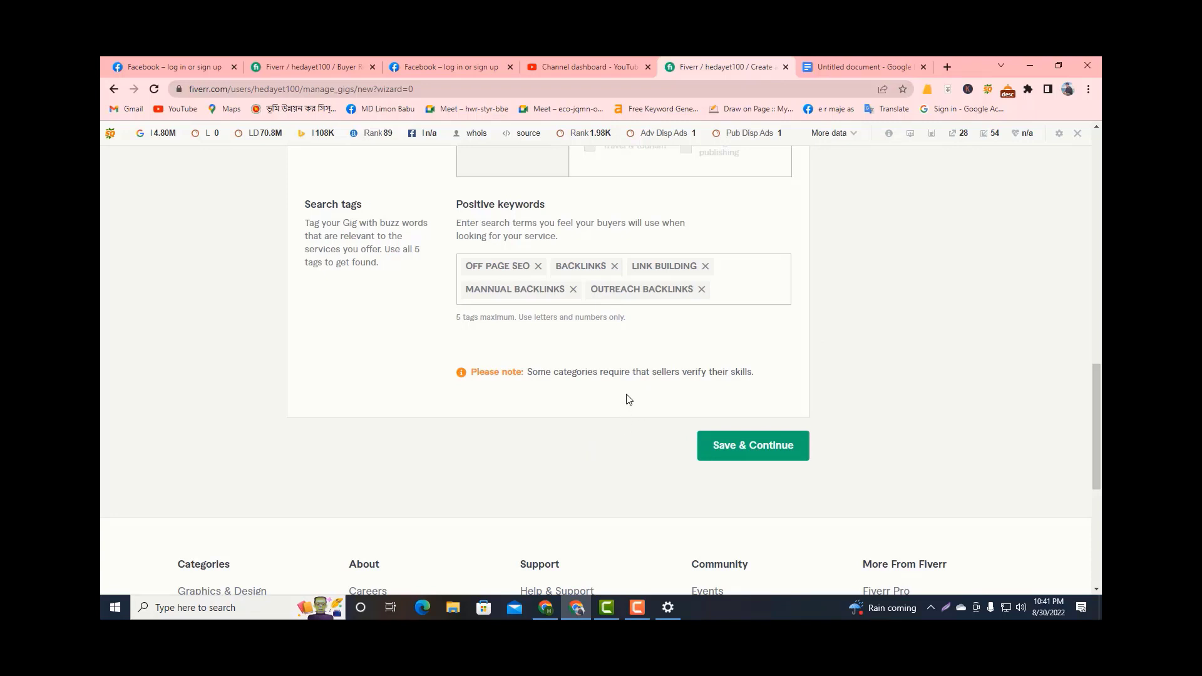
left_click(721, 451)
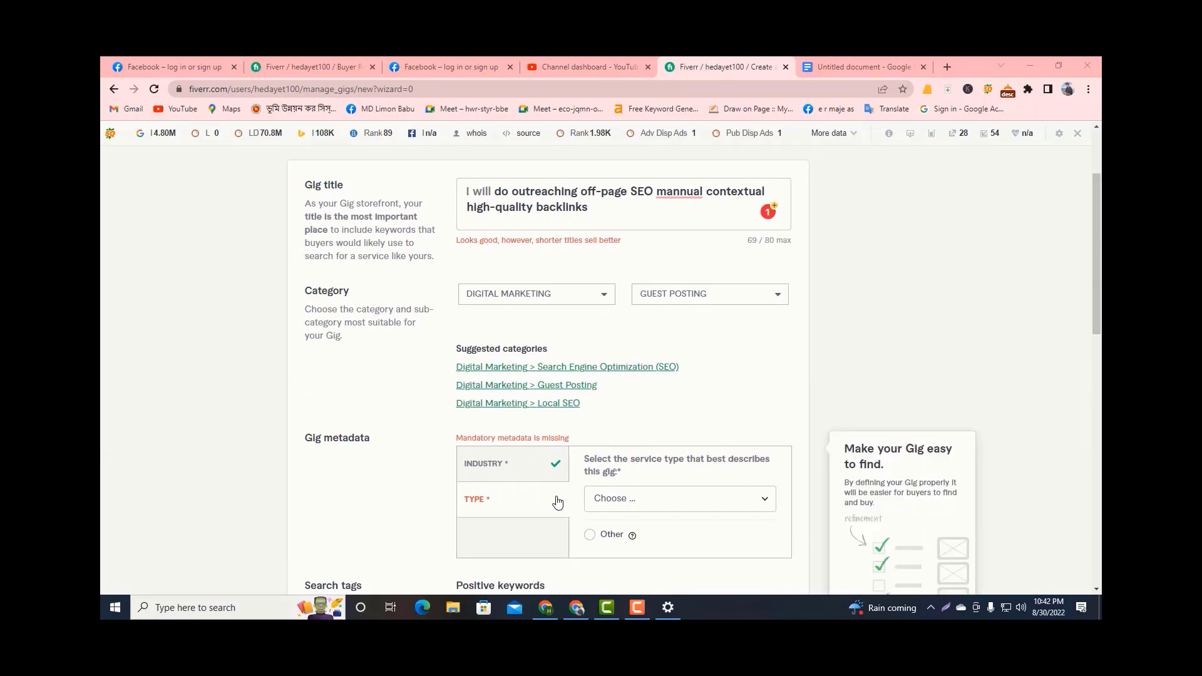
Set the service type in the gig metadata to "Publish on seller-owned site" and save the overview to continue to pricing.
left_click(646, 507)
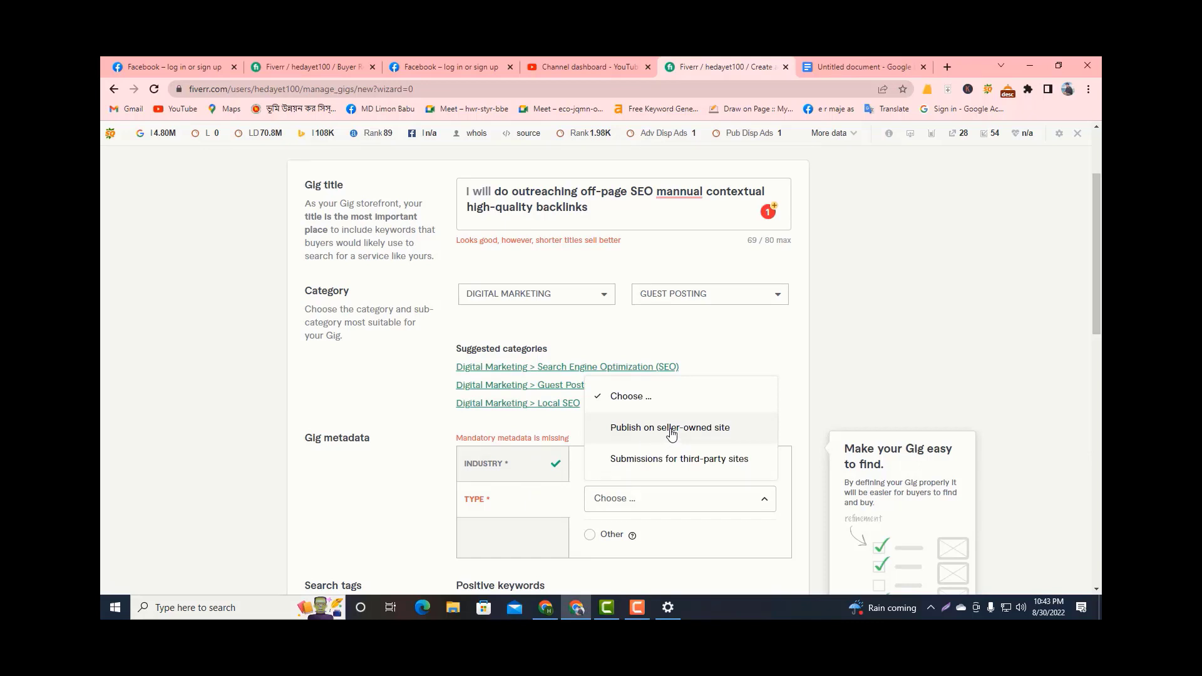
left_click(672, 433)
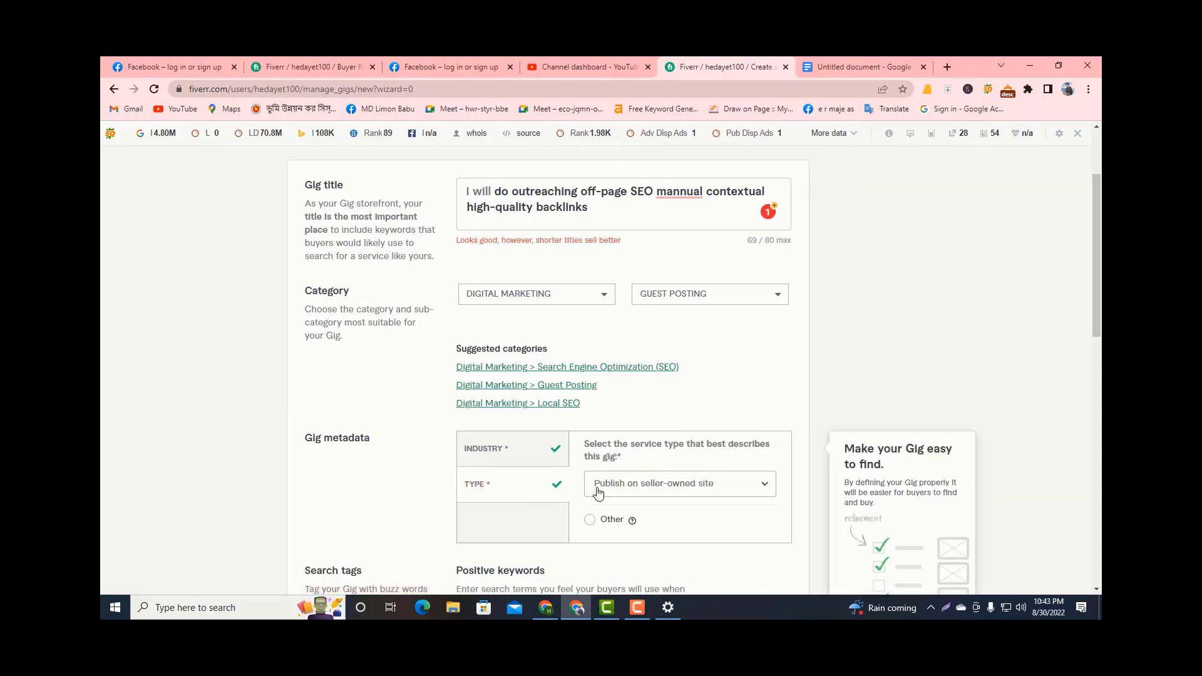
scroll(611, 495, "down", 6)
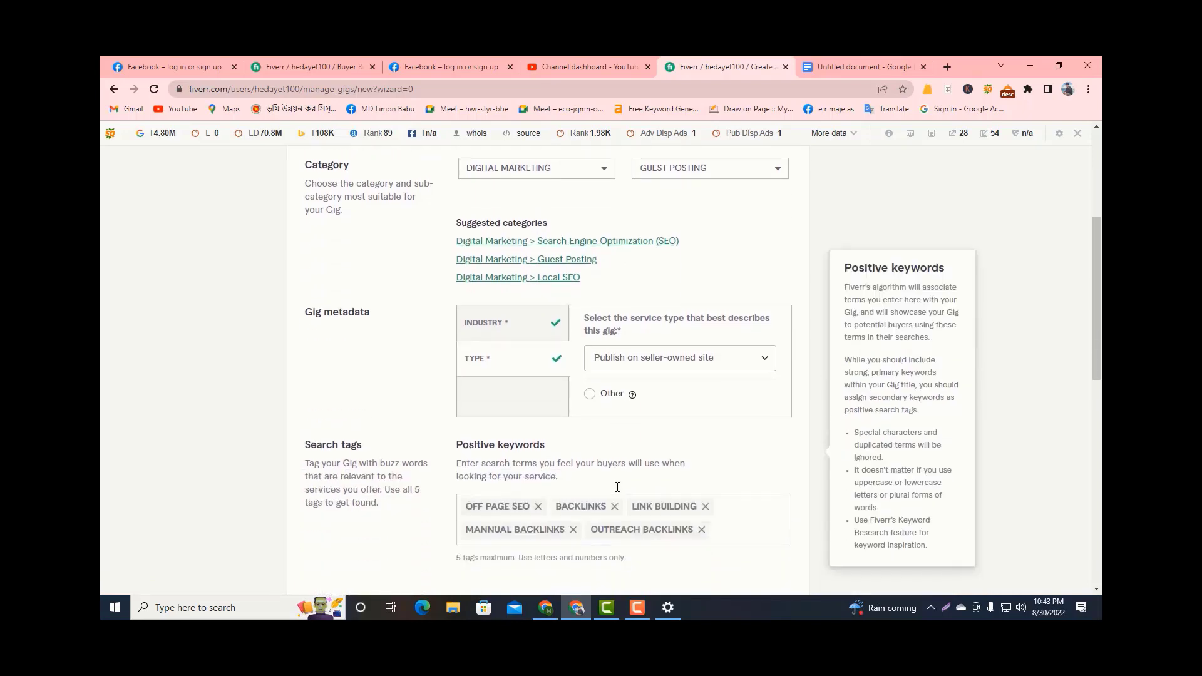
scroll(623, 485, "down", 4)
scroll(628, 483, "up", 2)
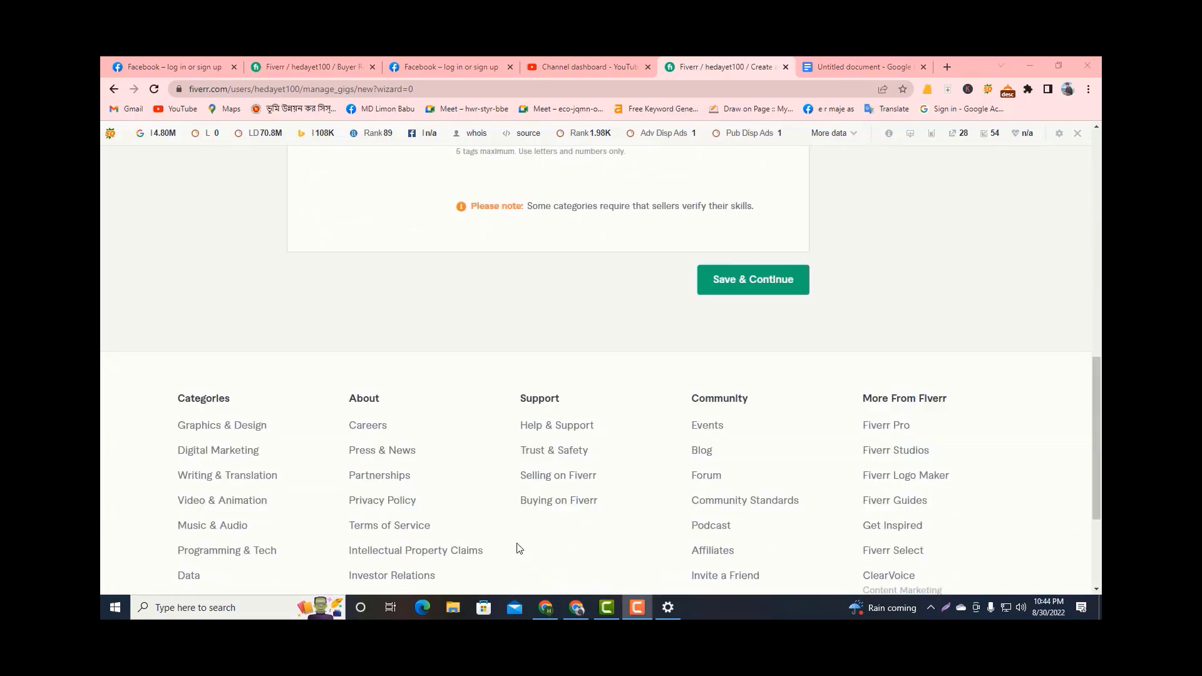
scroll(626, 373, "up", 1)
left_click(738, 343)
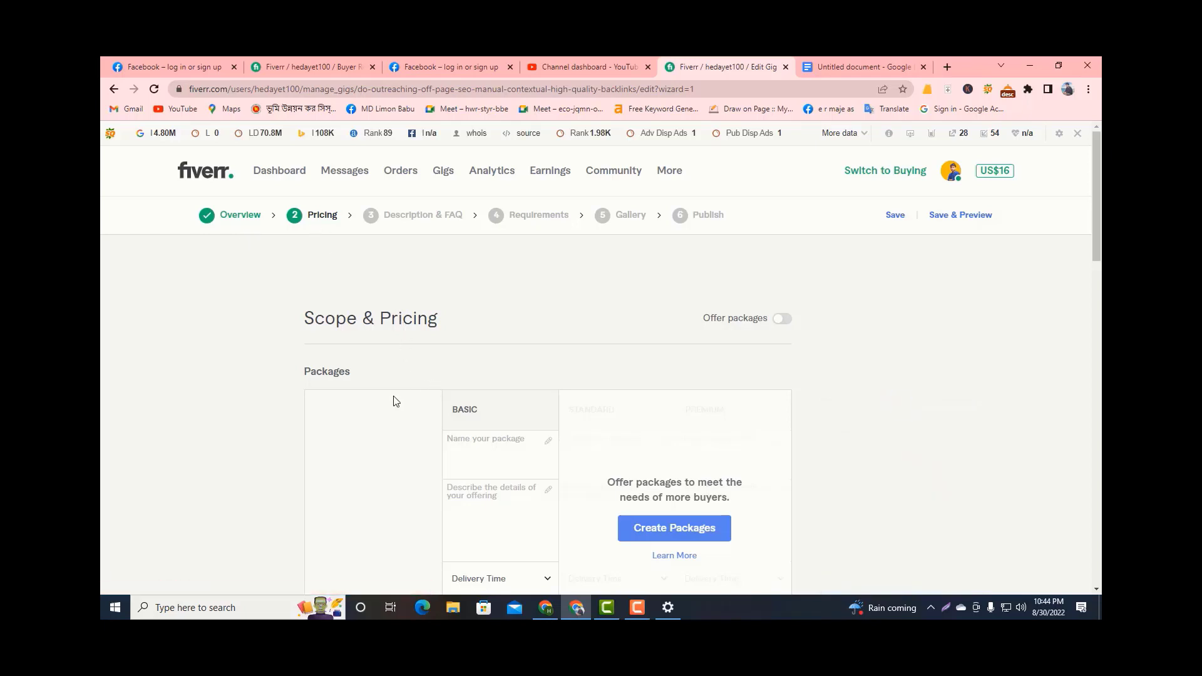
scroll(396, 401, "down", 1)
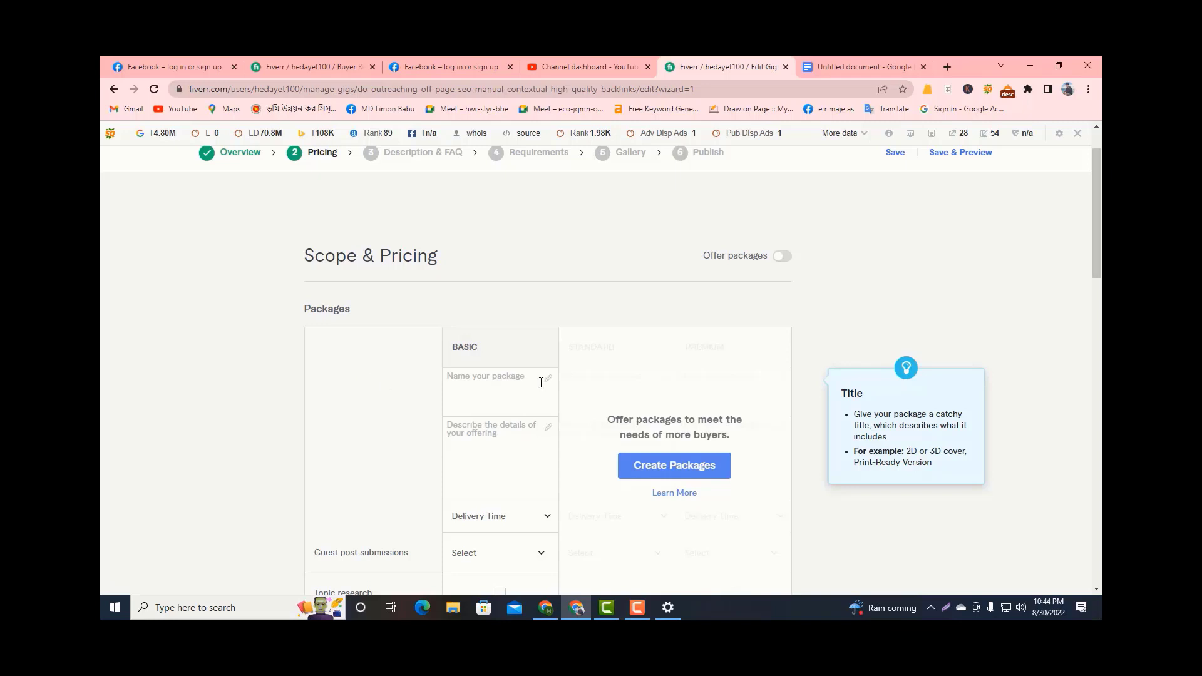
mouse_move(485, 389)
scroll(465, 392, "down", 2)
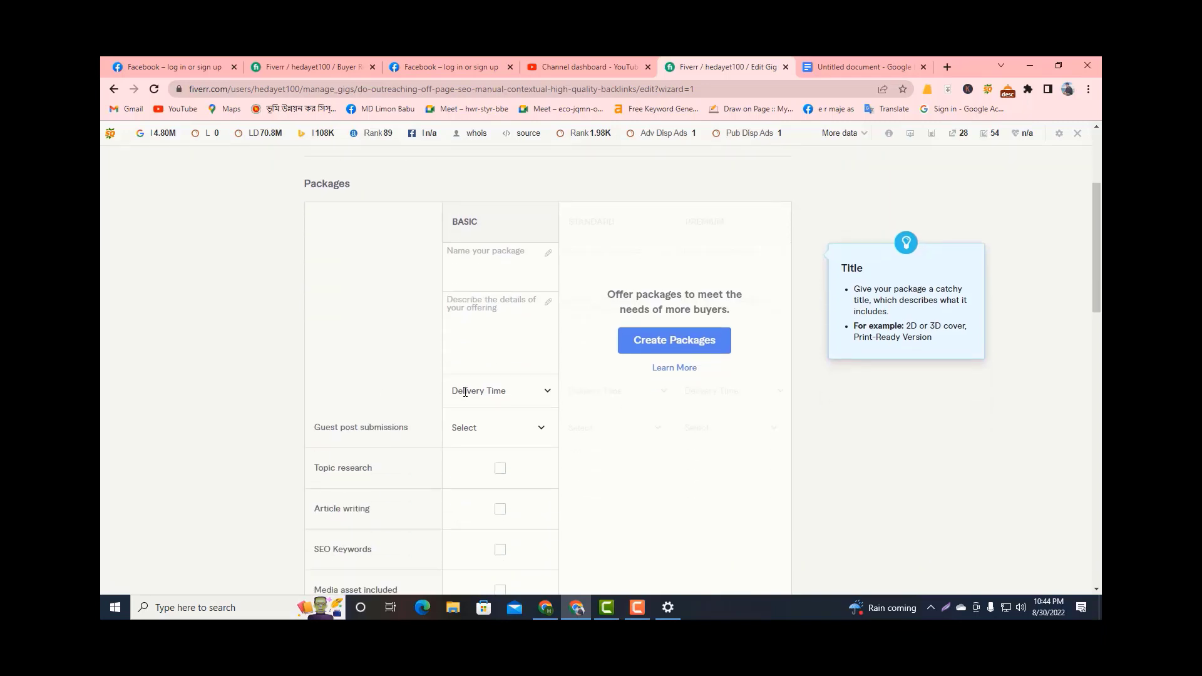
scroll(464, 389, "up", 2)
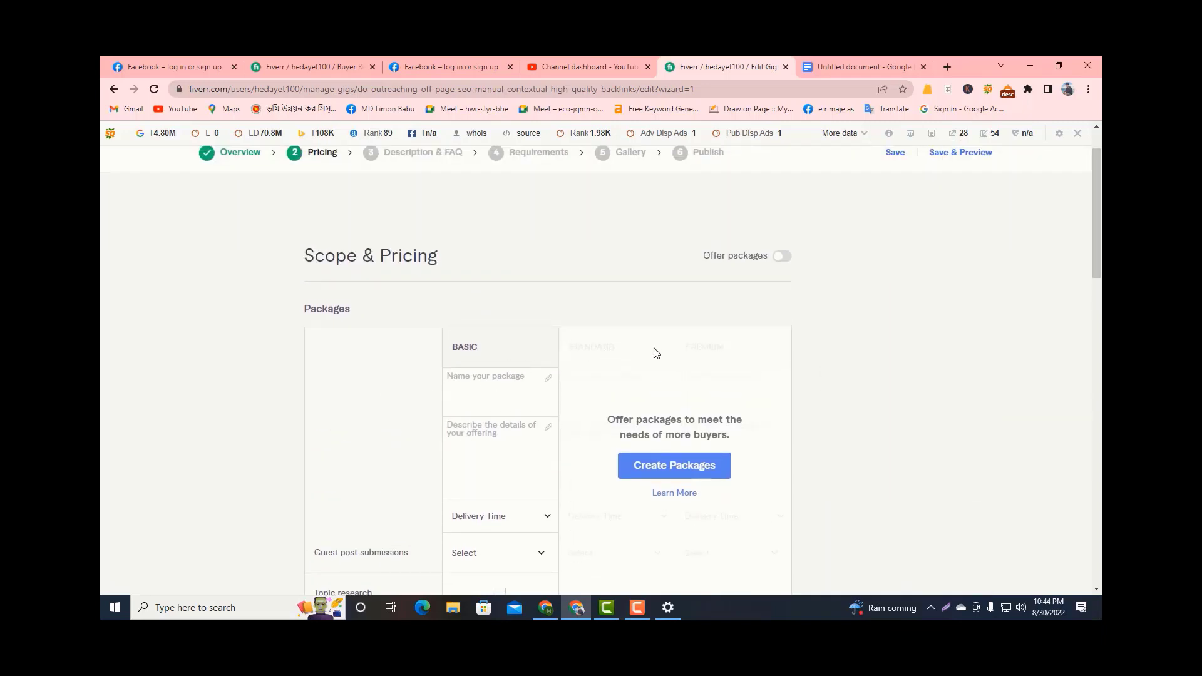
mouse_move(512, 374)
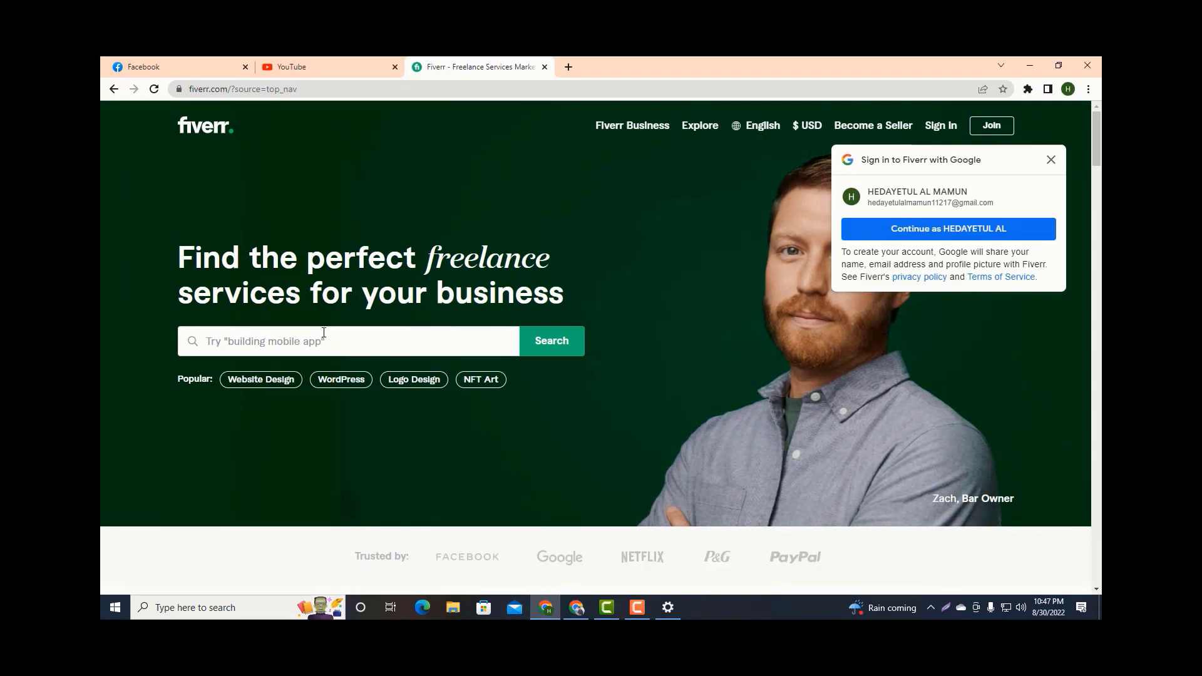
Search Fiverr for "off page seo backlinks" in the signed-out browser window.
left_click(300, 329)
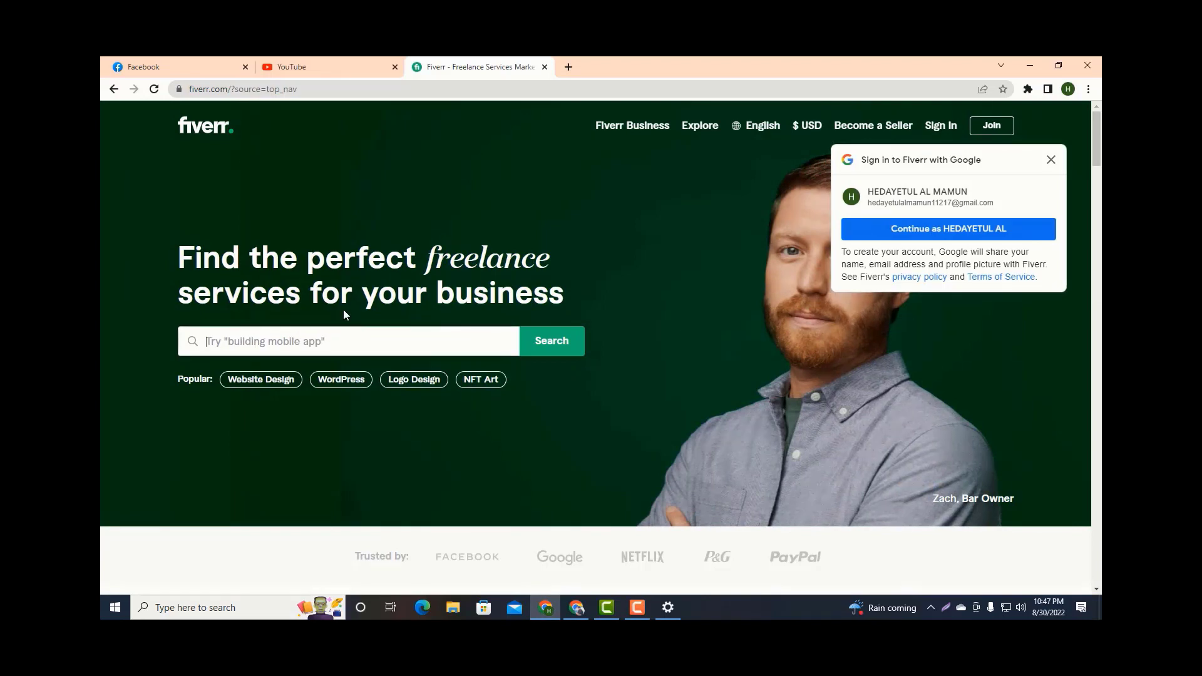
type("off pag")
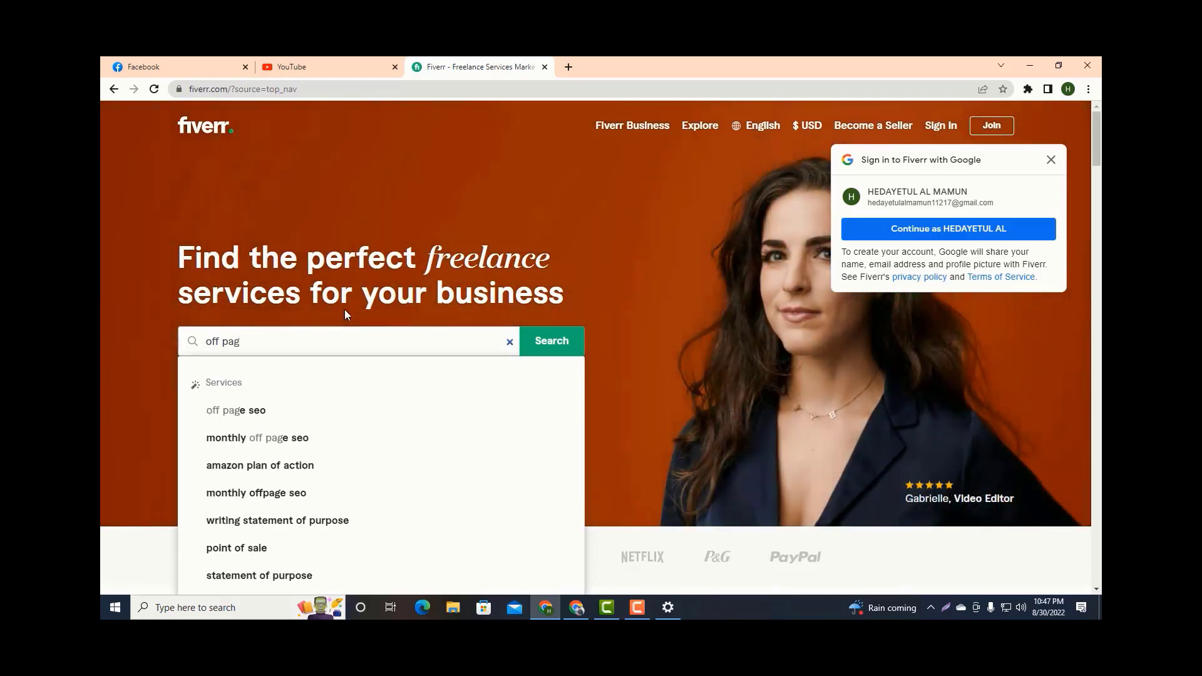
type("e se")
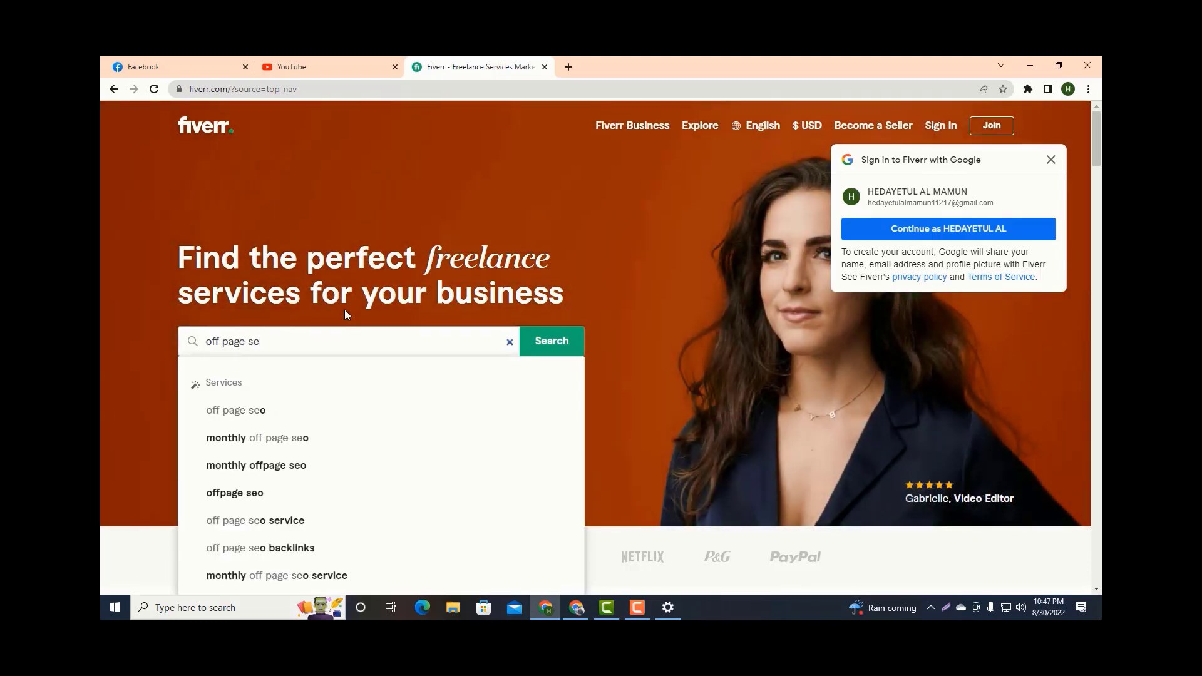
type("o bv")
key("BackSpace")
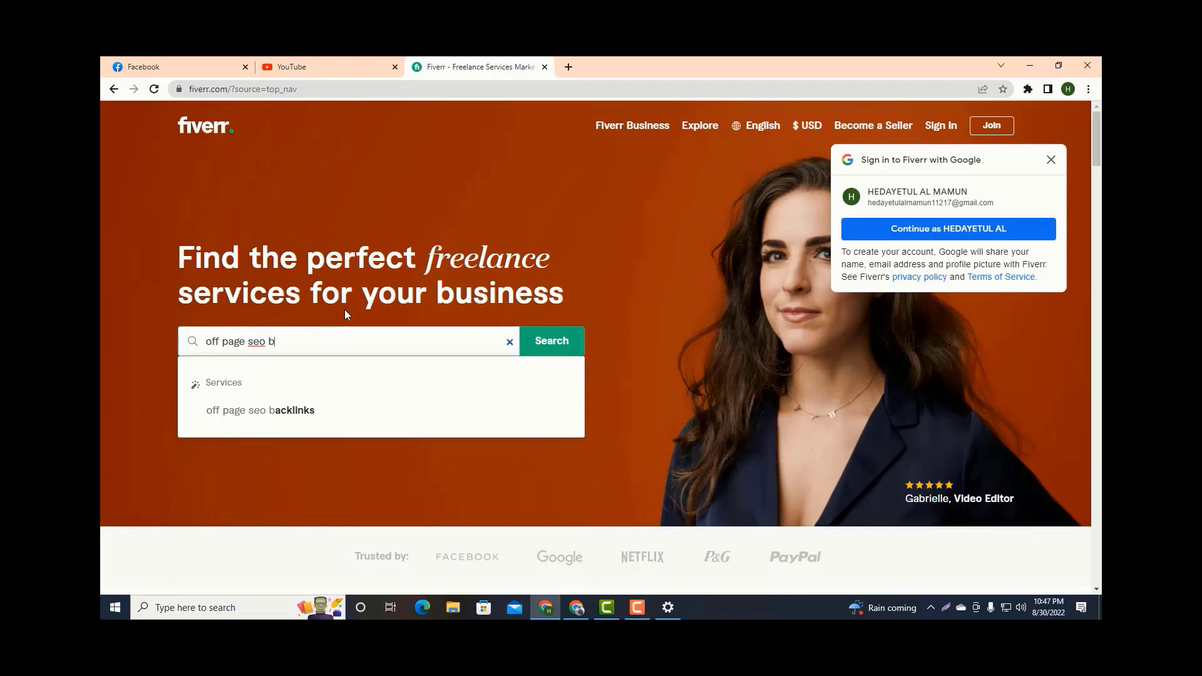
type("acklinks")
key("Return")
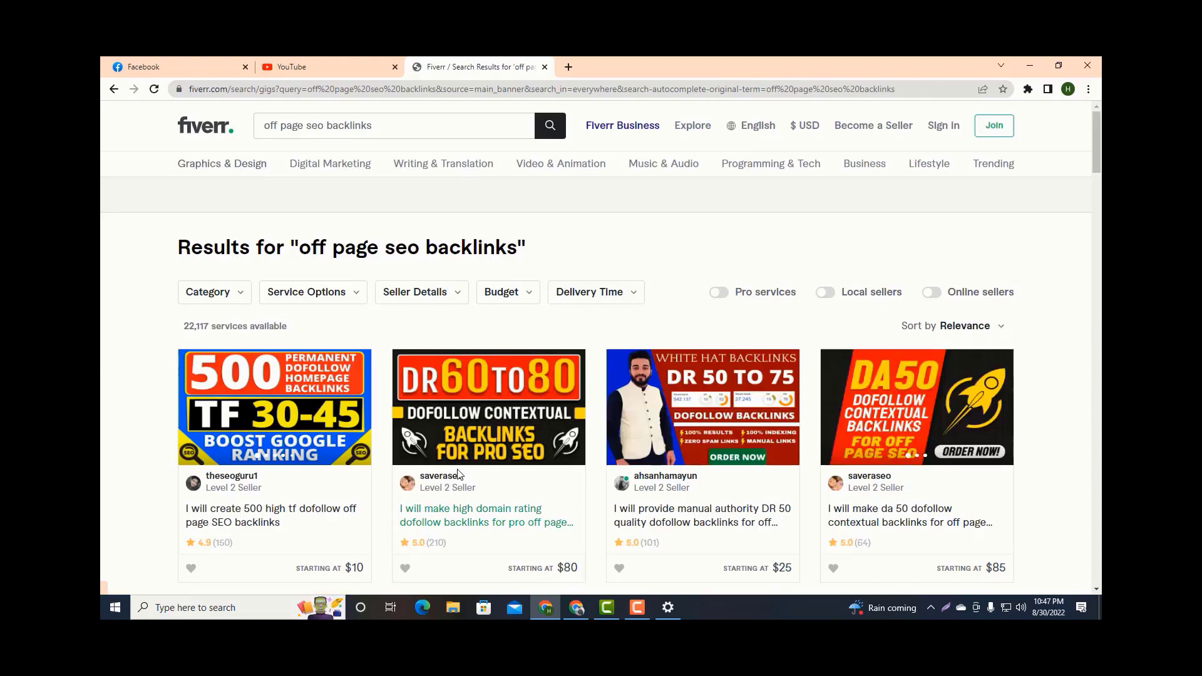
Open the competing gig about outreaching off page SEO link building and examine its comparison of Basic, Standard and Premium packages.
scroll(703, 395, "down", 6)
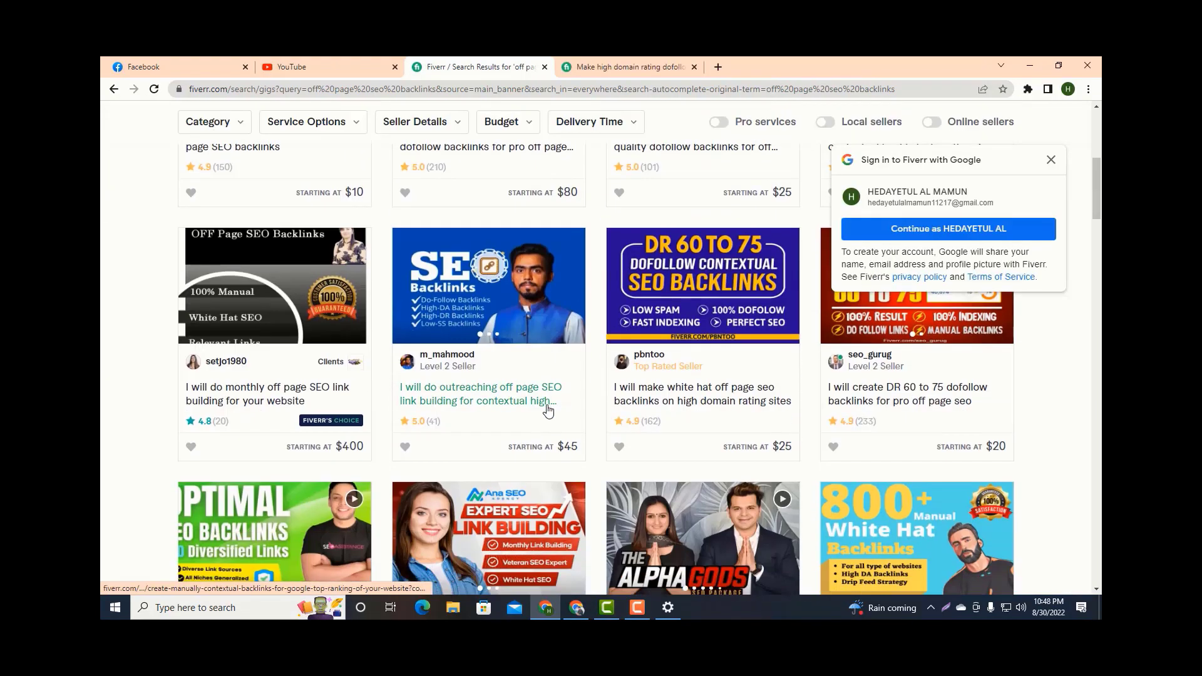
left_click(489, 400)
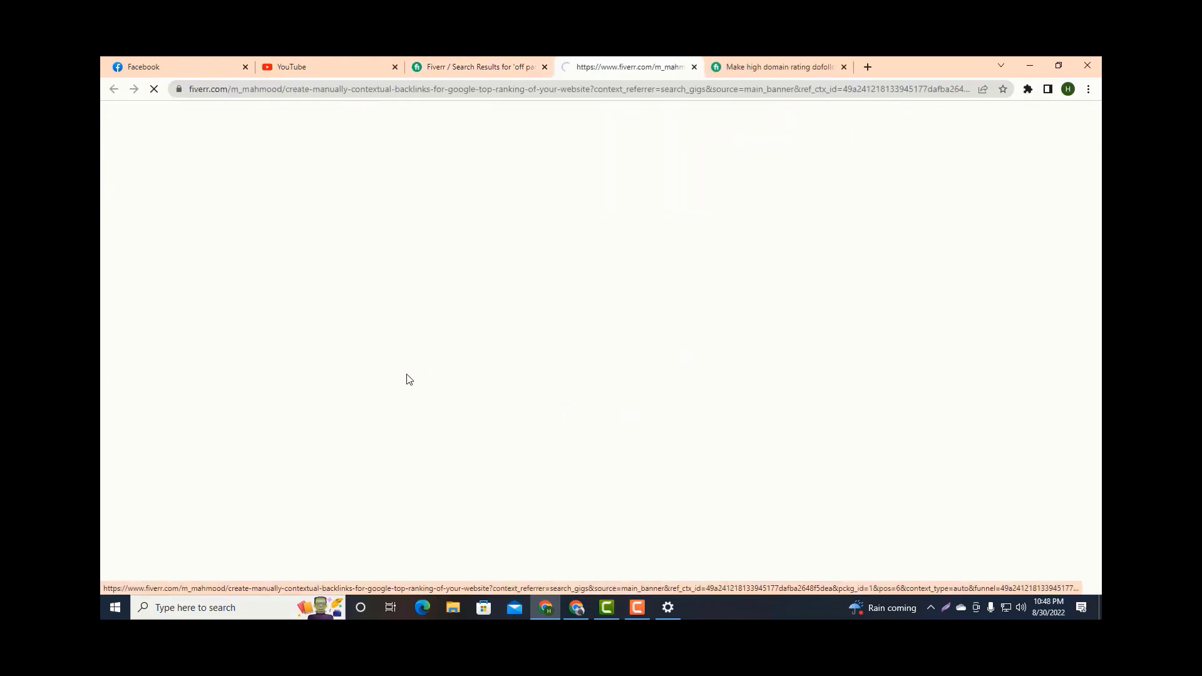
scroll(416, 381, "down", 20)
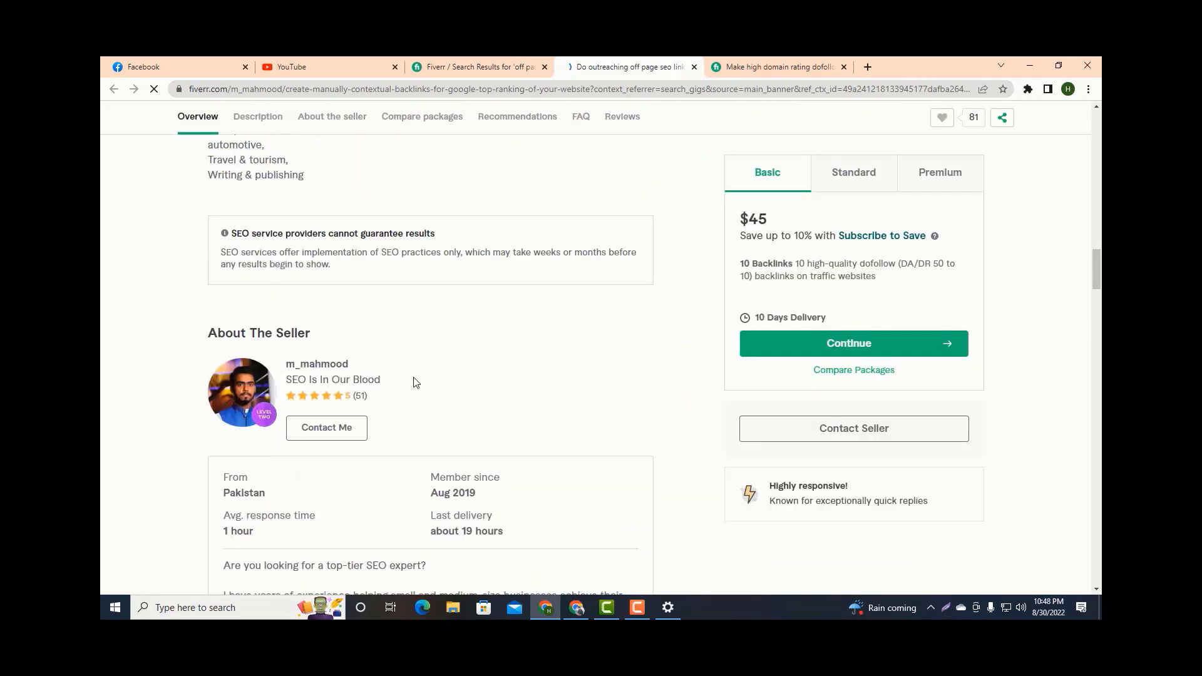
scroll(415, 381, "down", 5)
scroll(416, 378, "up", 9)
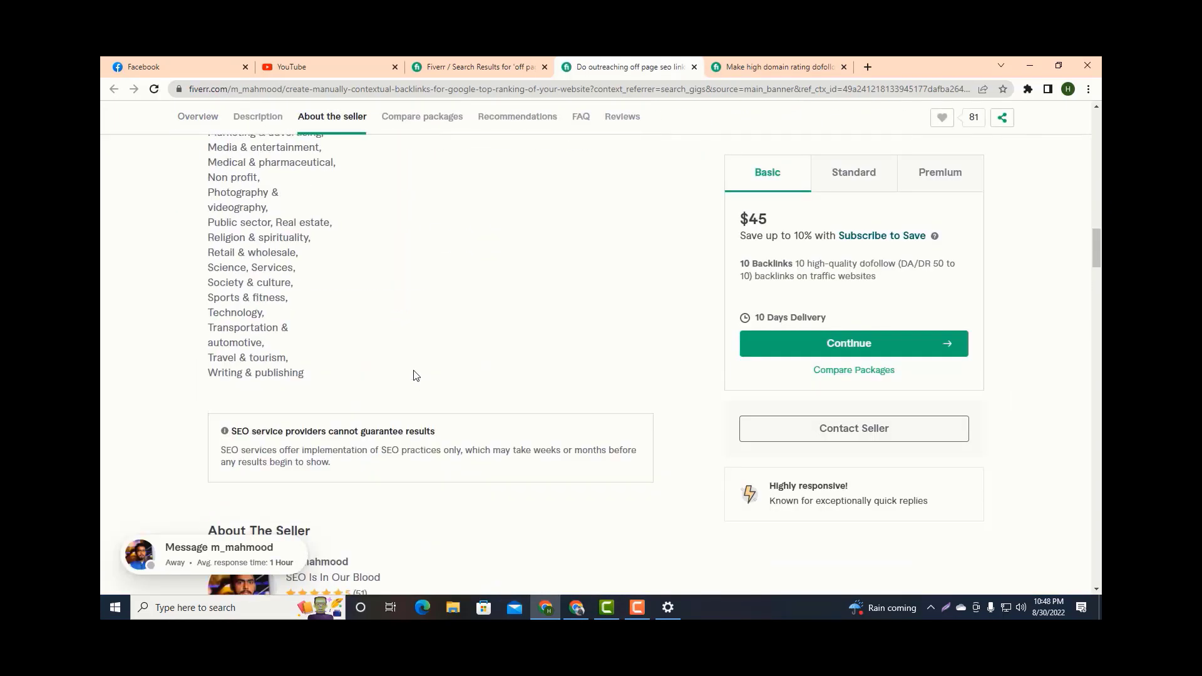
scroll(417, 376, "up", 10)
scroll(414, 375, "down", 20)
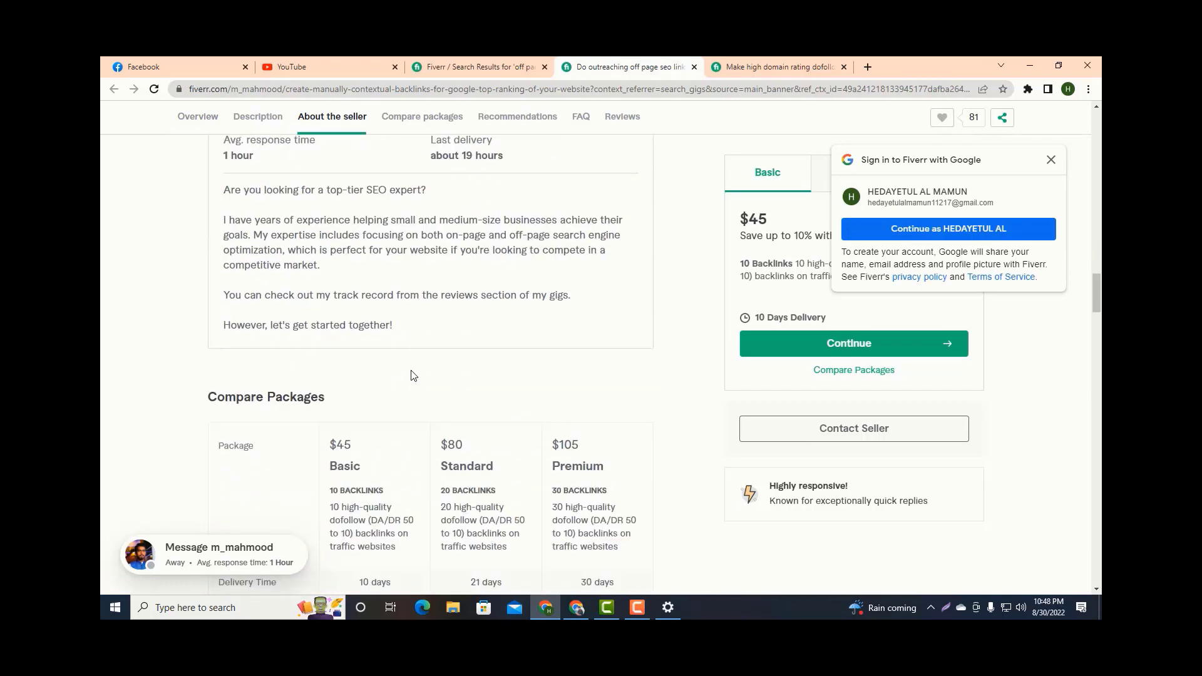
scroll(412, 374, "down", 4)
scroll(410, 370, "up", 2)
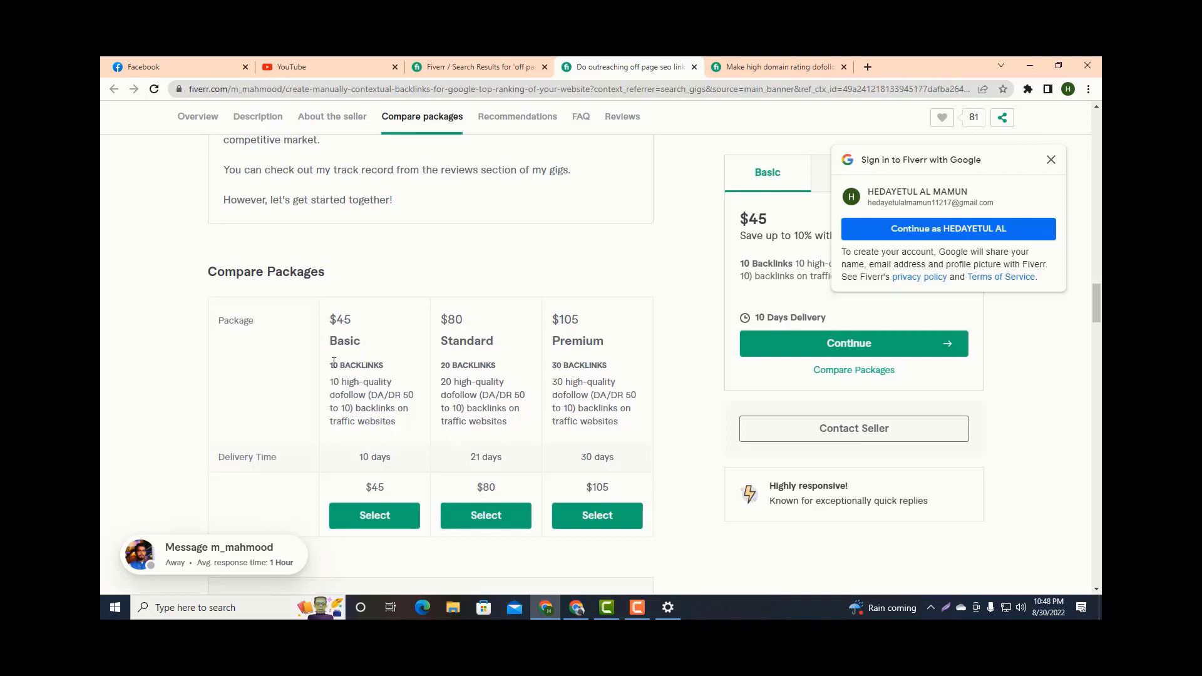
Review the competitor's Basic package text and name the new gig's Basic package "10 HIGH QUALITY BACKLINKS".
left_click_drag(330, 365, 408, 415)
left_click(441, 422)
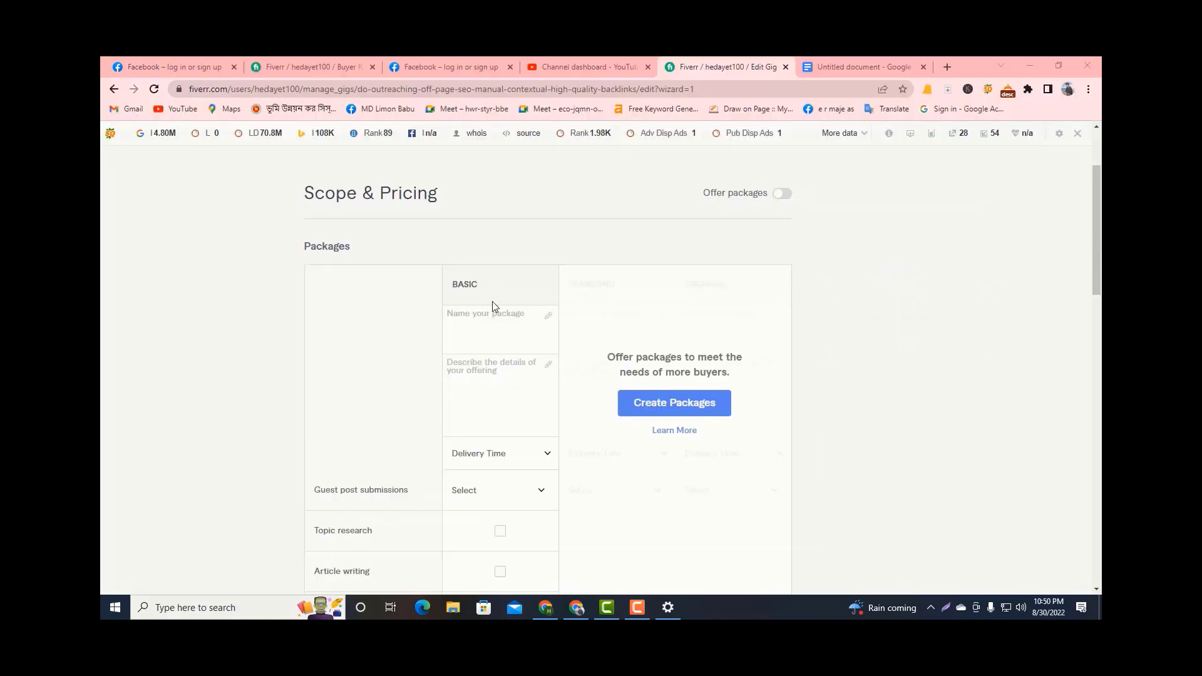
mouse_move(495, 317)
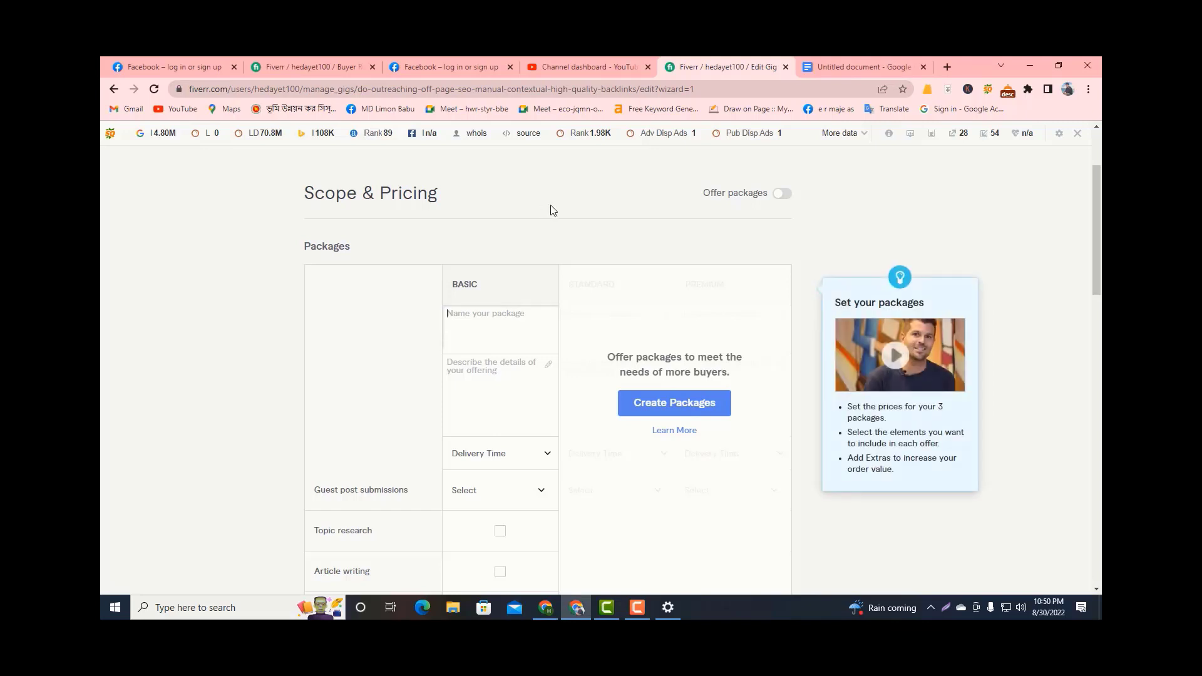
type("10")
key("Tab")
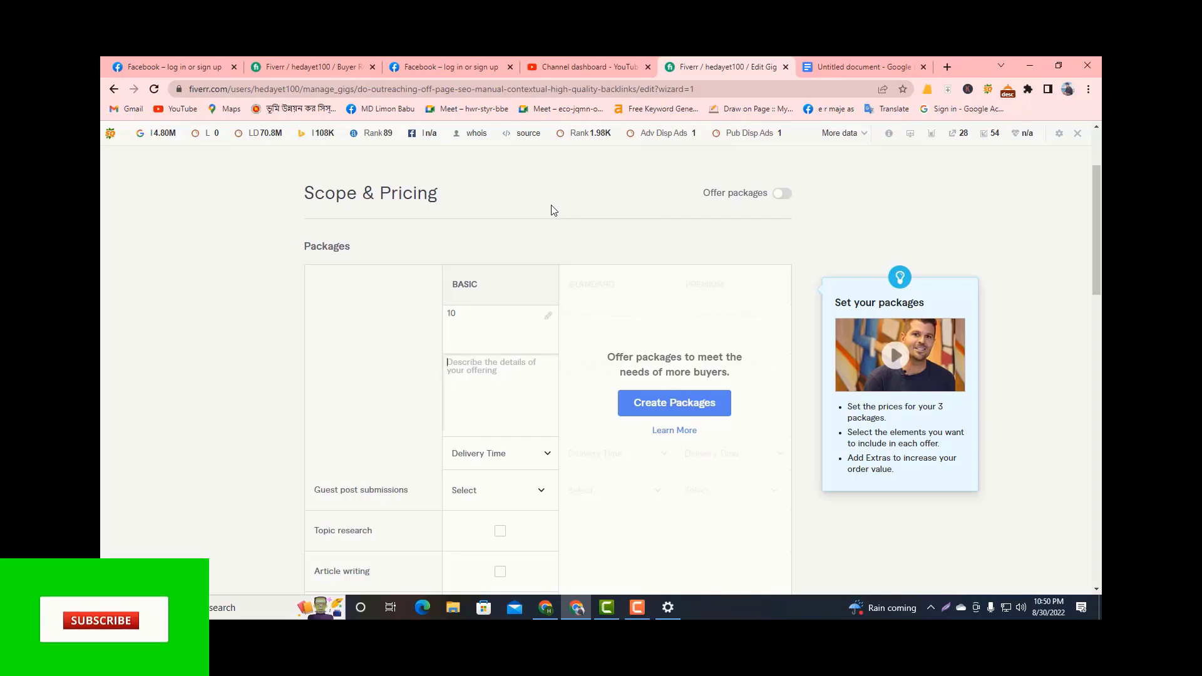
left_click(480, 309)
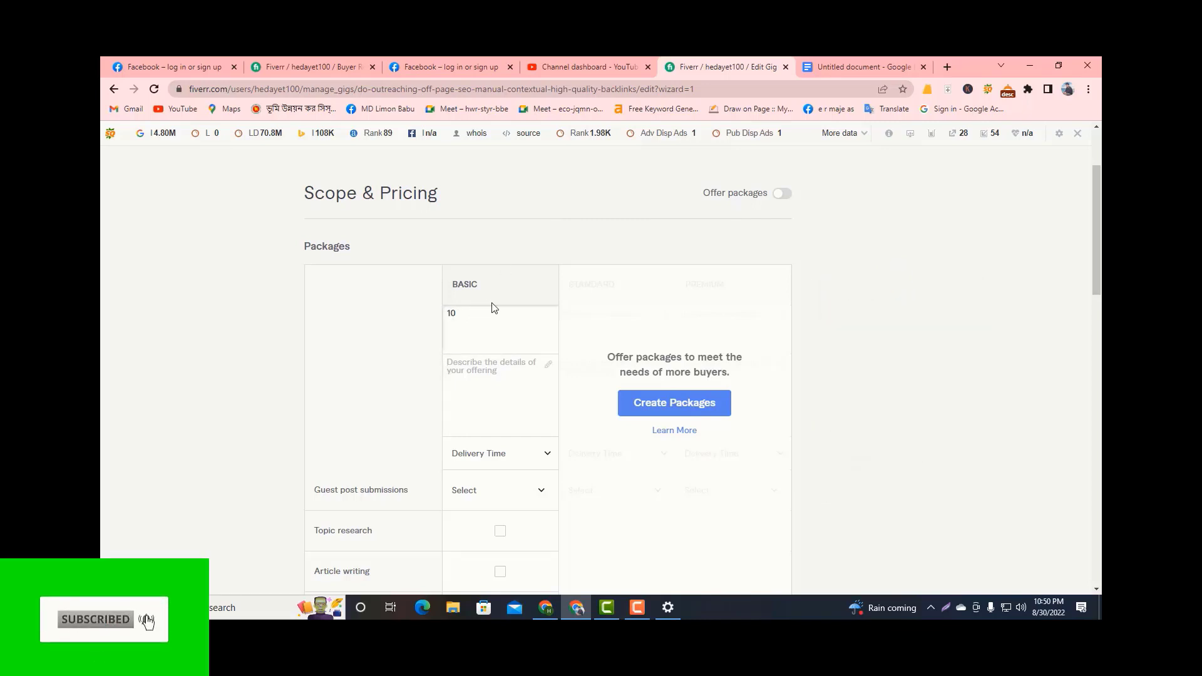
type("HIGH QUALIT")
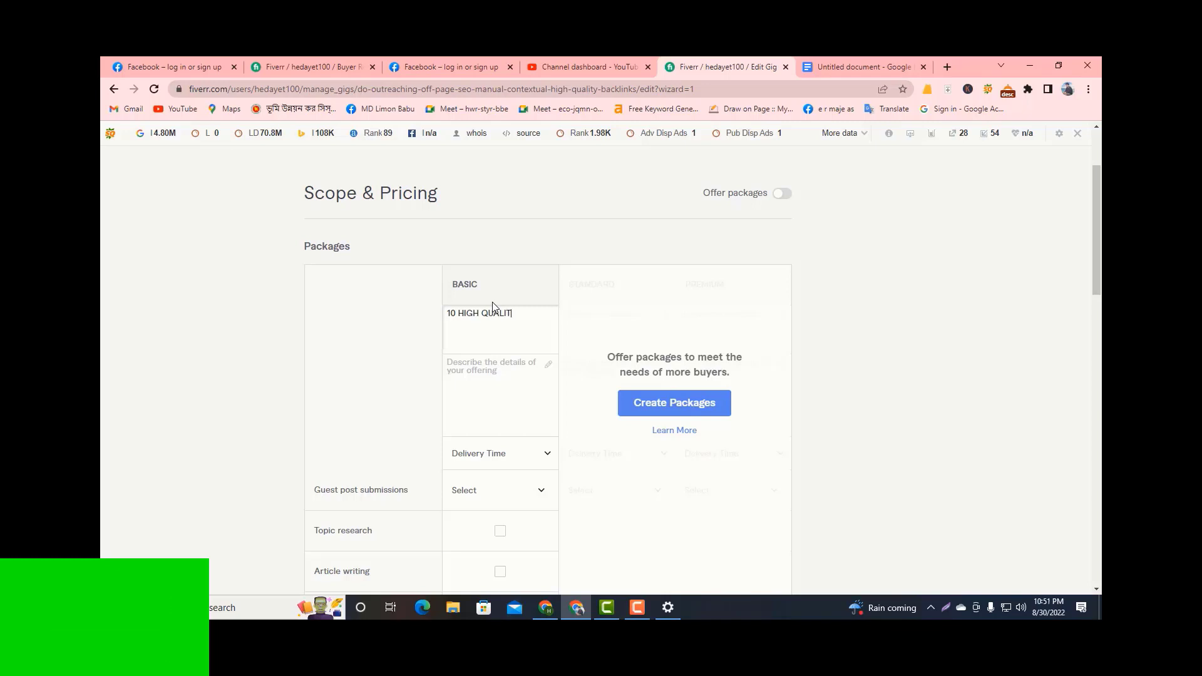
type("Y BACKLINKS")
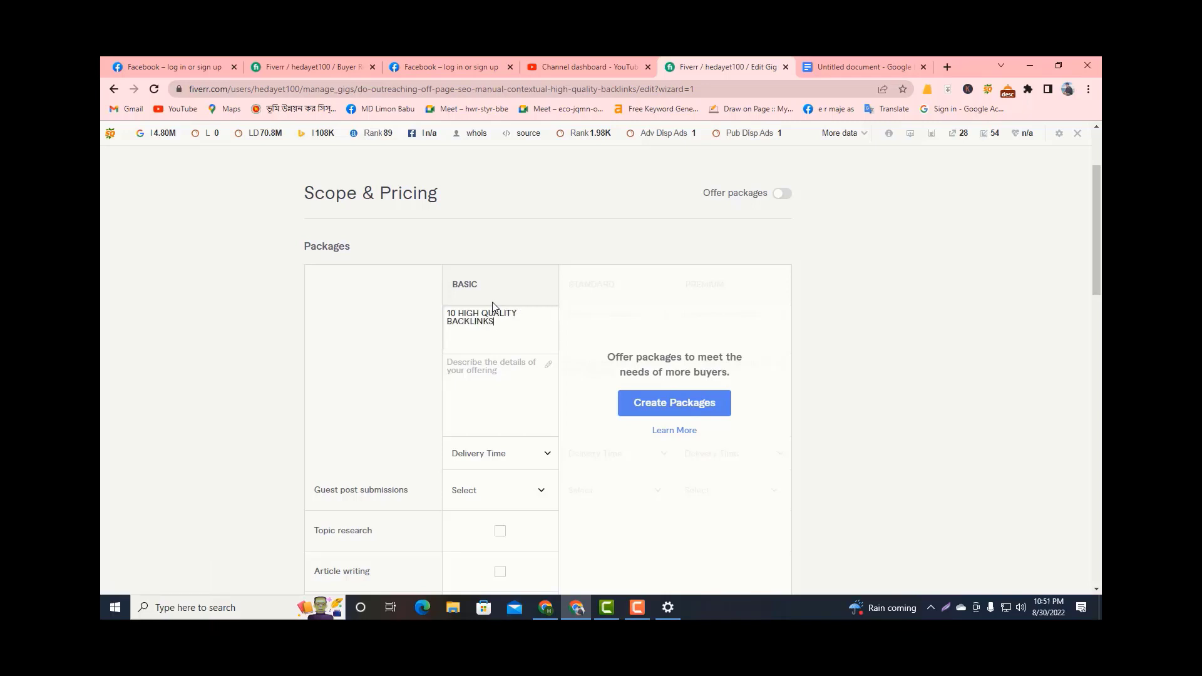
Describe the Basic package as "10 High quality backlinks DA/DR (50+) Backlinks on Traffic website".
mouse_move(450, 394)
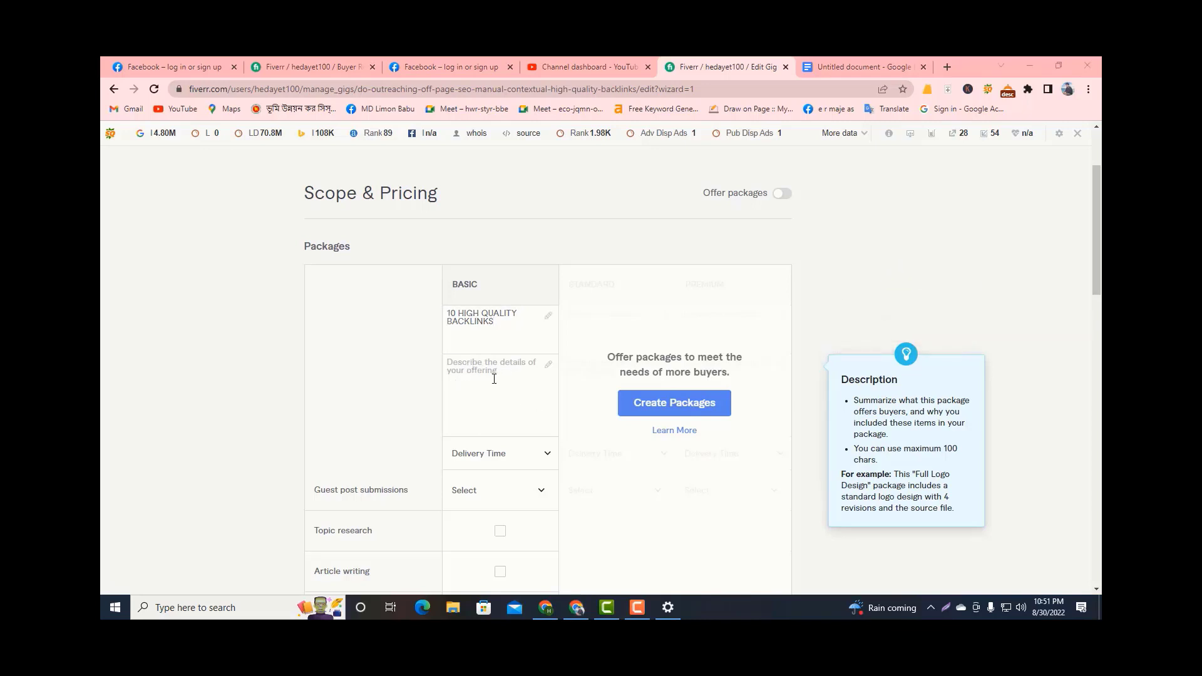
left_click(457, 376)
type("10 H")
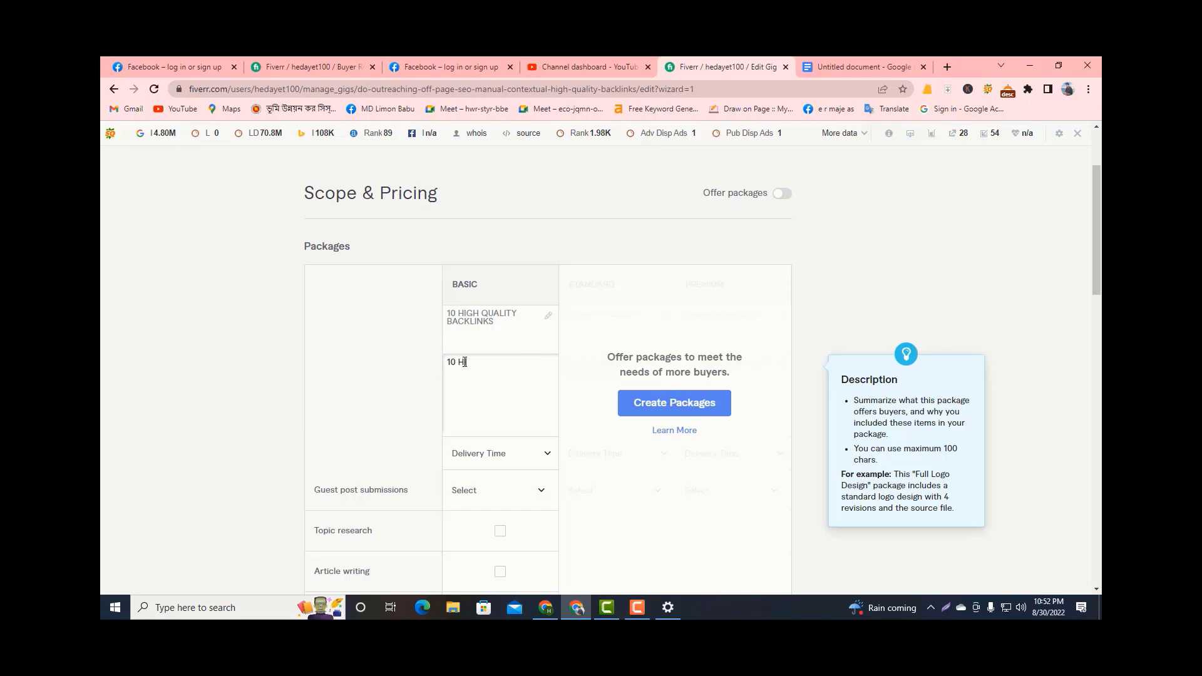
type("igh quality backlinks DA/DR (50+)")
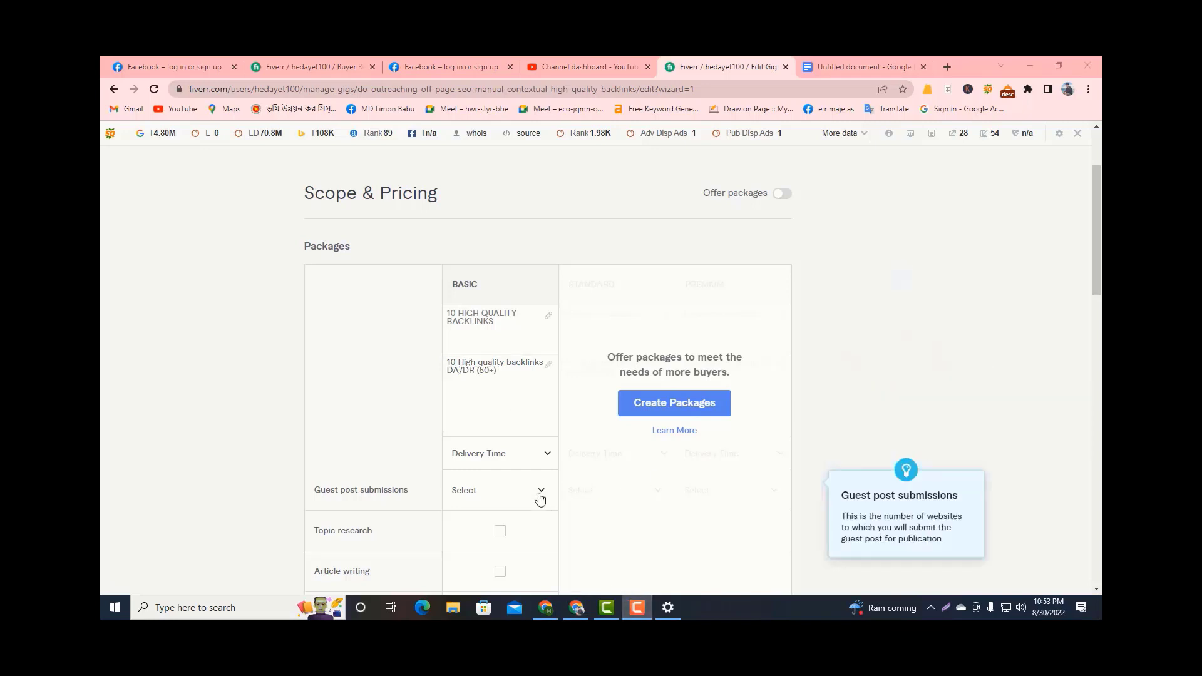
type(" BAacklinks on T")
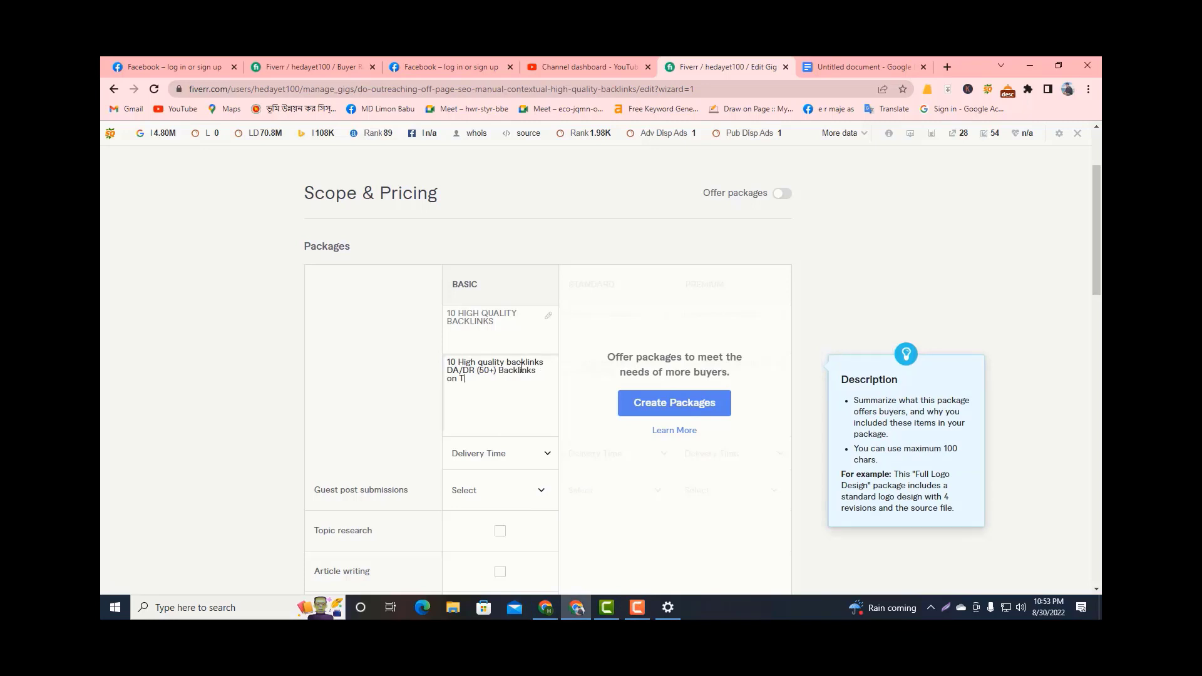
type("raffic website")
left_click(684, 524)
Set the Basic package's delivery time to 5 days.
mouse_move(554, 535)
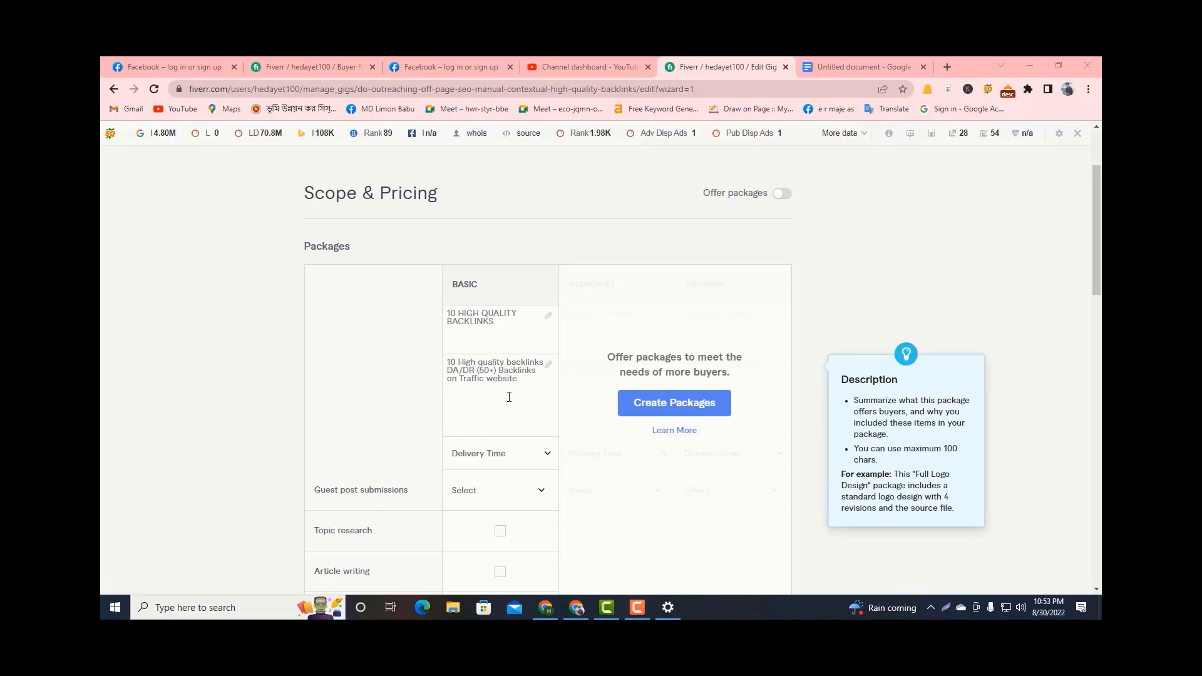
scroll(516, 451, "down", 1)
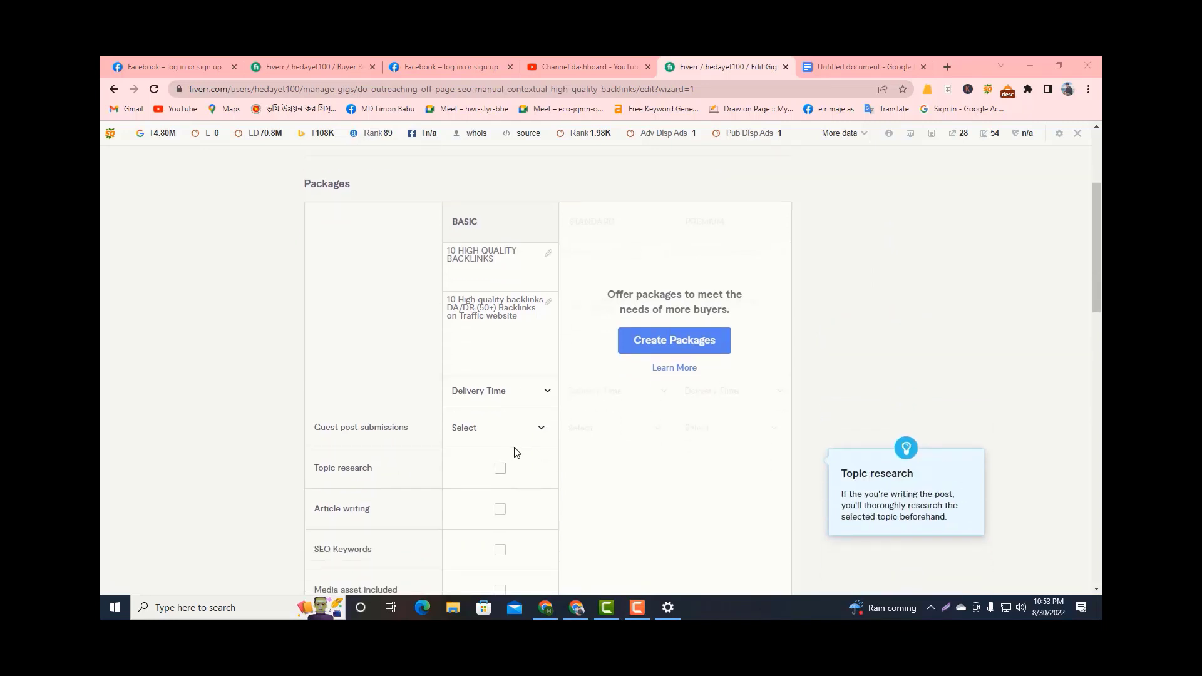
left_click(539, 393)
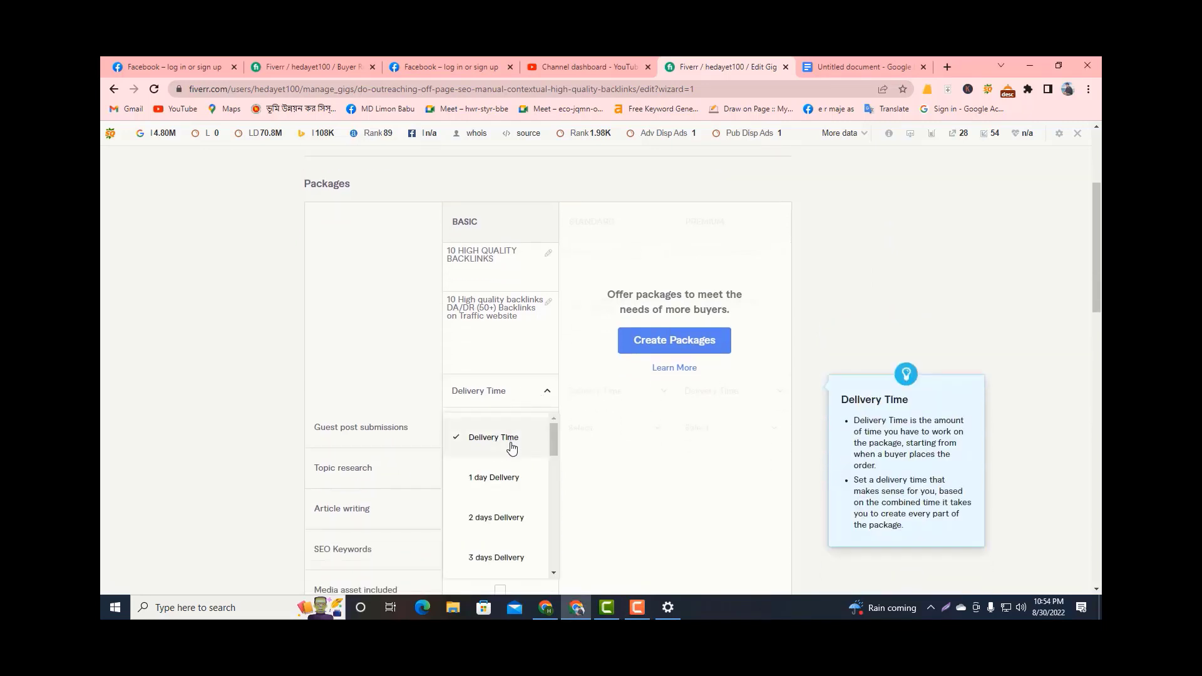
scroll(524, 495, "down", 1)
scroll(518, 527, "down", 2)
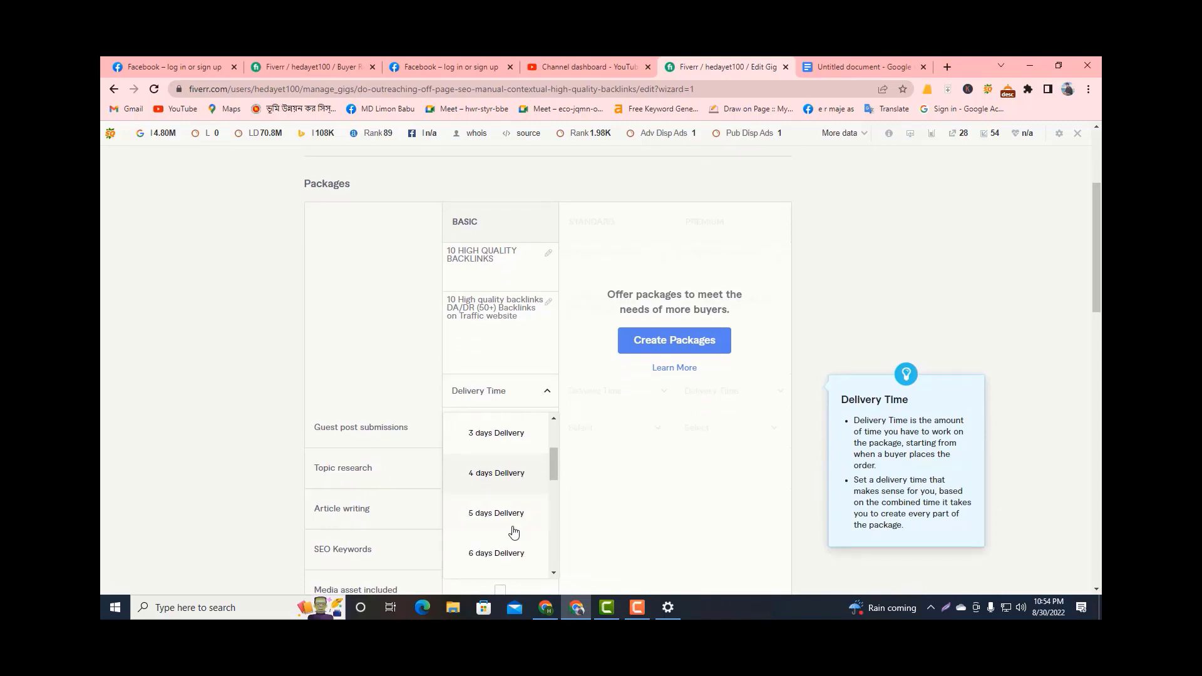
scroll(501, 533, "down", 1)
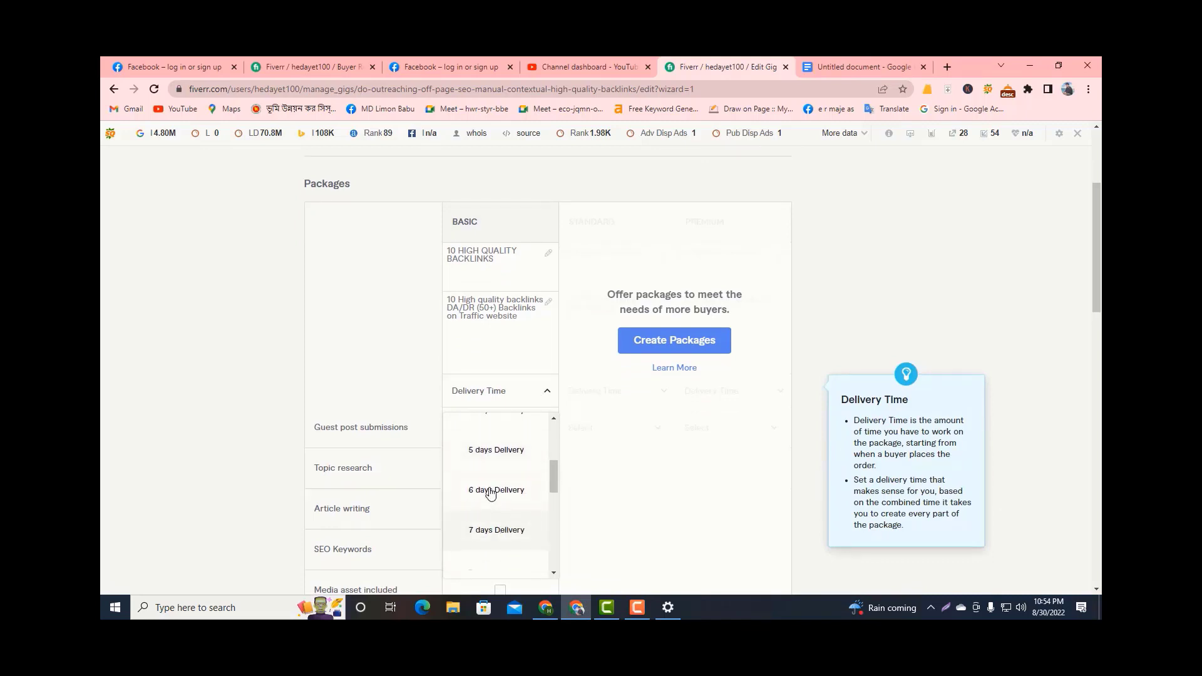
left_click(497, 451)
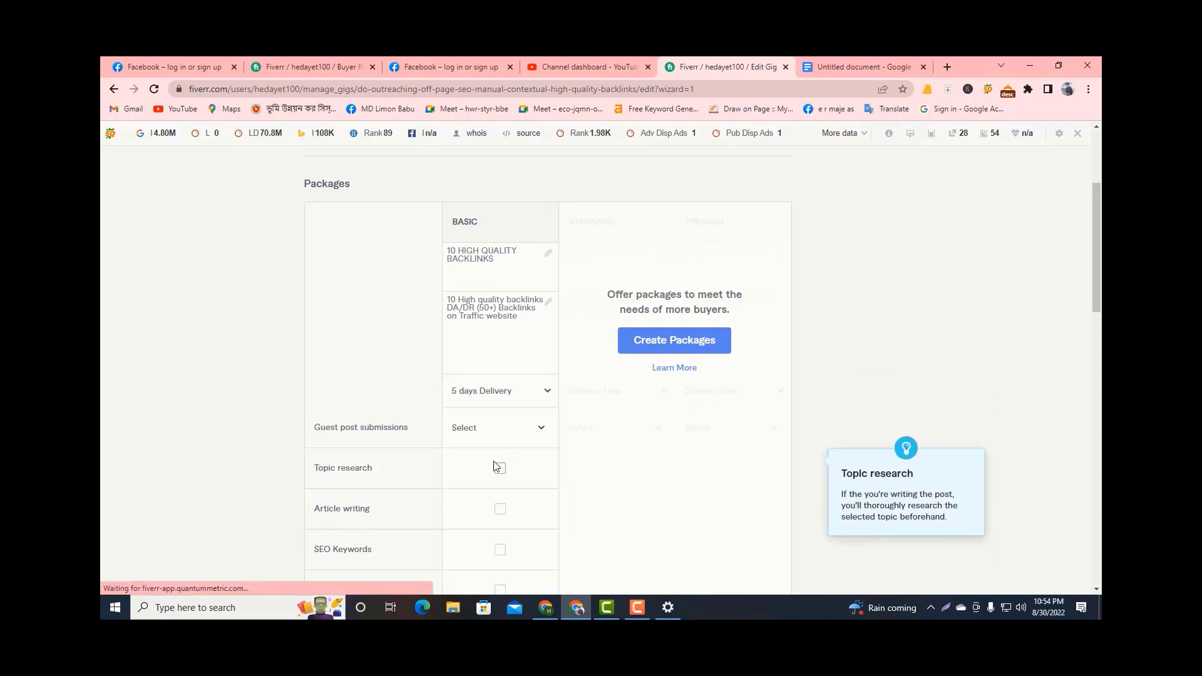
Set the number of guest post submissions in the Basic package to 2.
scroll(508, 436, "down", 1)
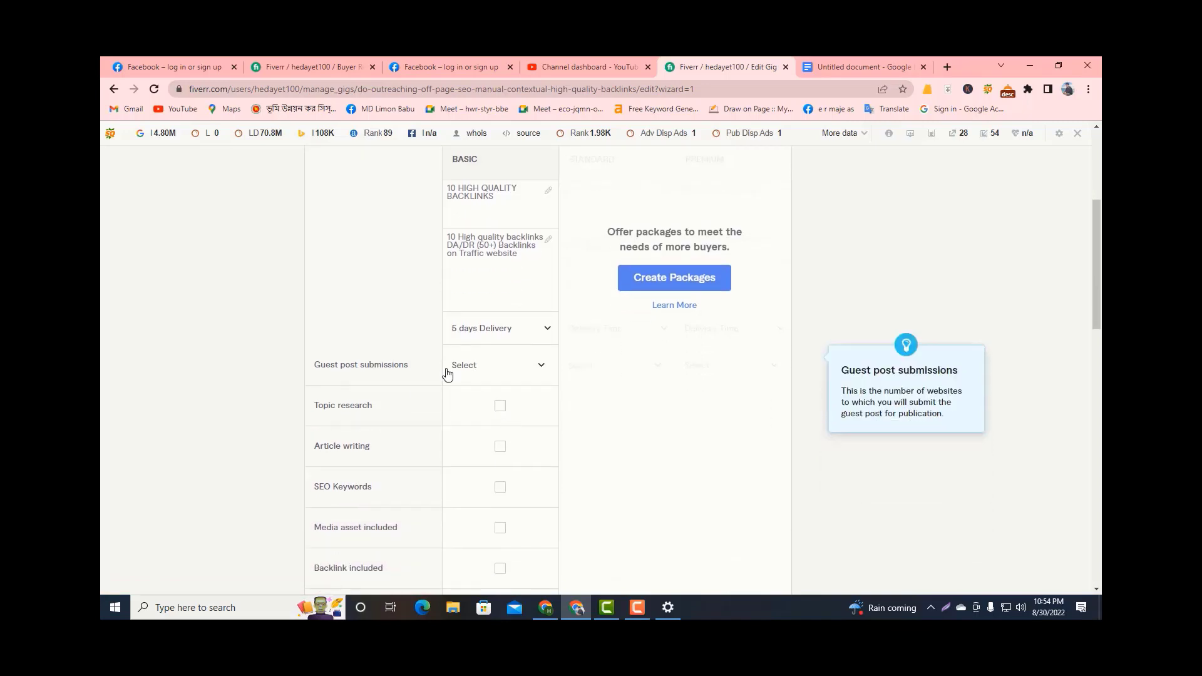
left_click(492, 366)
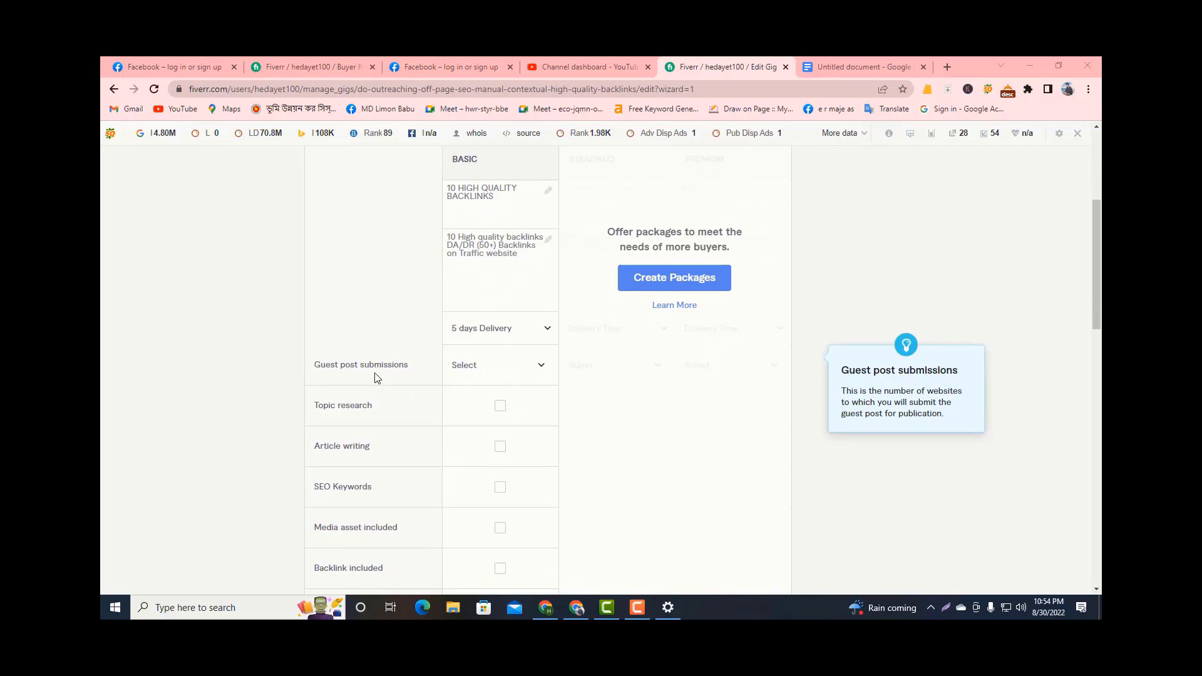
left_click(488, 369)
left_click(472, 491)
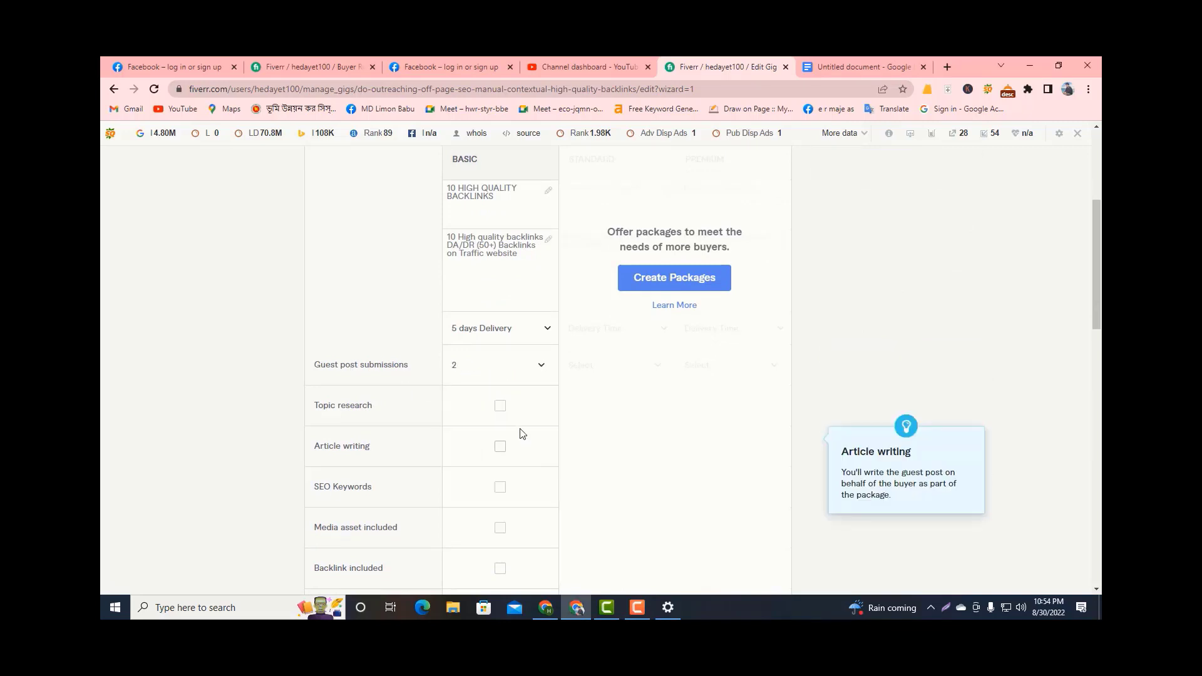
Include topic research, article writing, SEO keywords and a backlink in the Basic package.
scroll(467, 435, "down", 2)
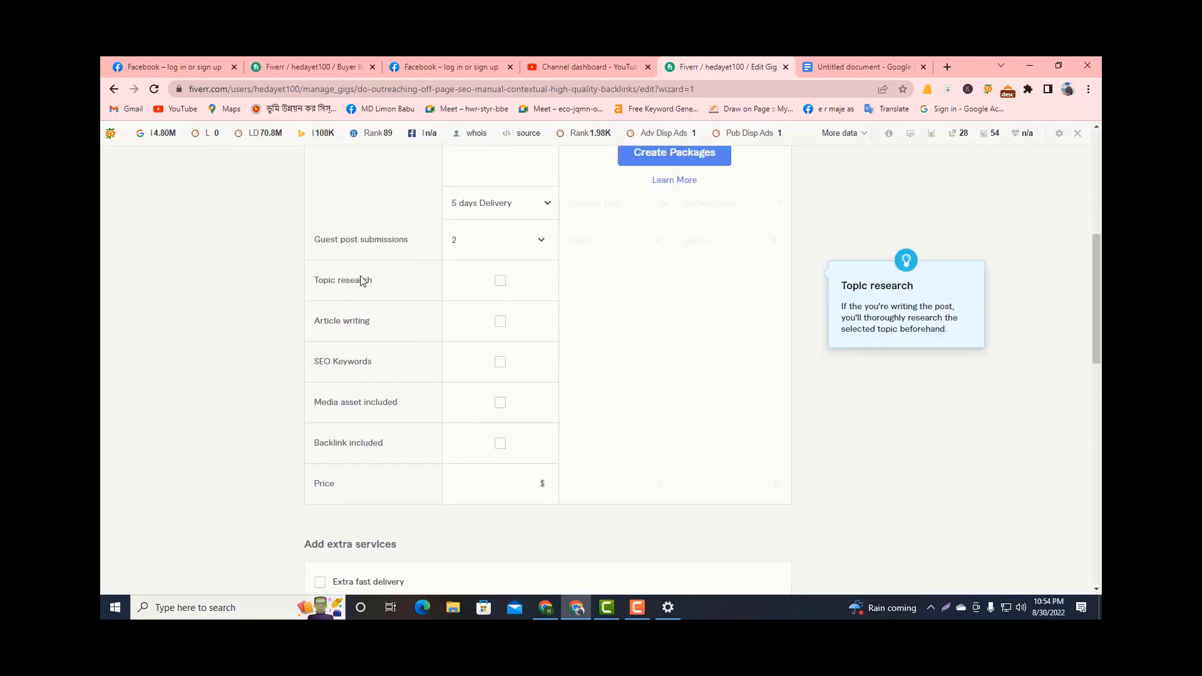
left_click(500, 281)
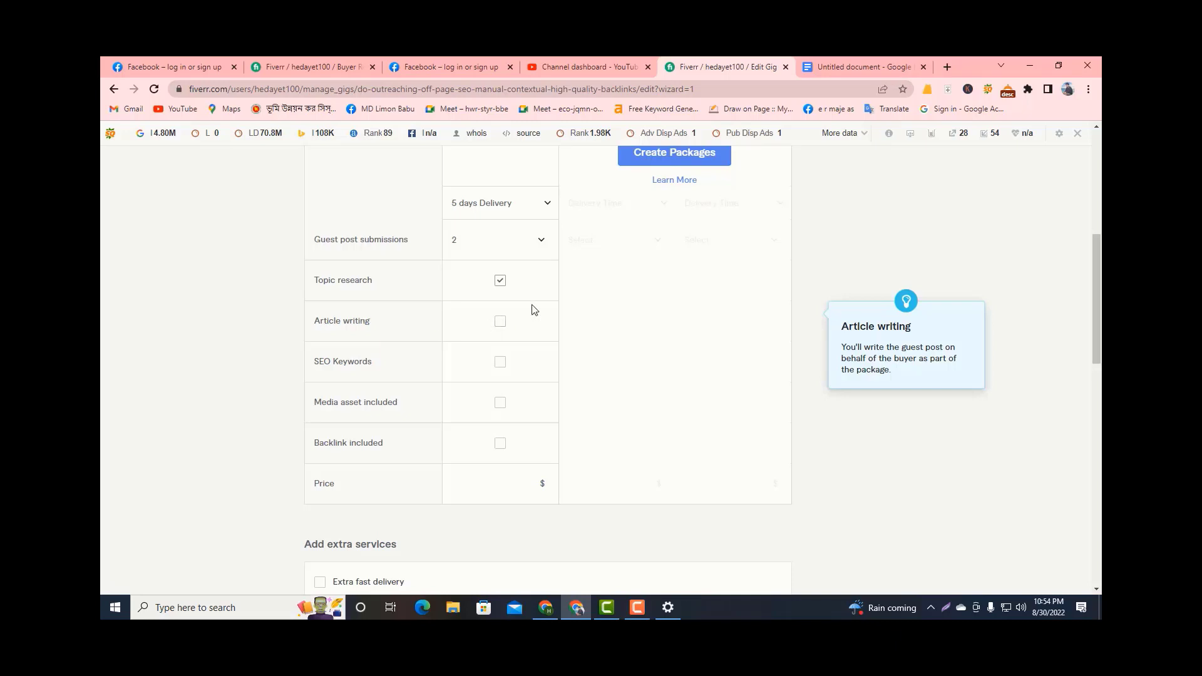
left_click(508, 340)
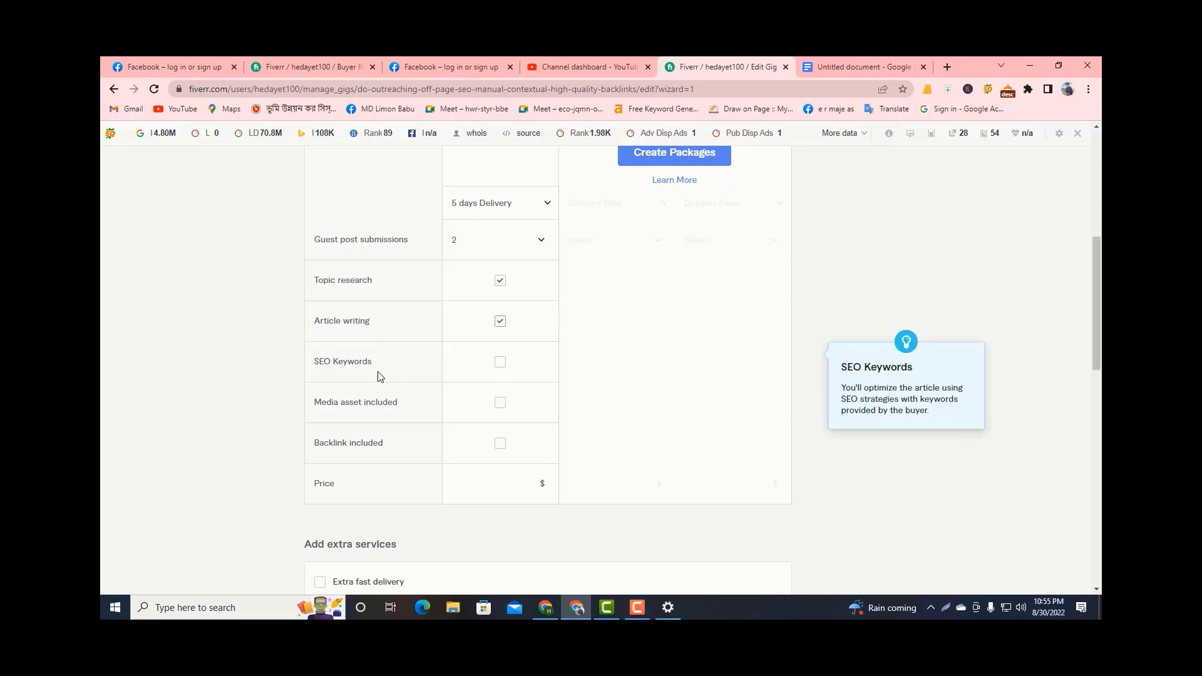
left_click(500, 366)
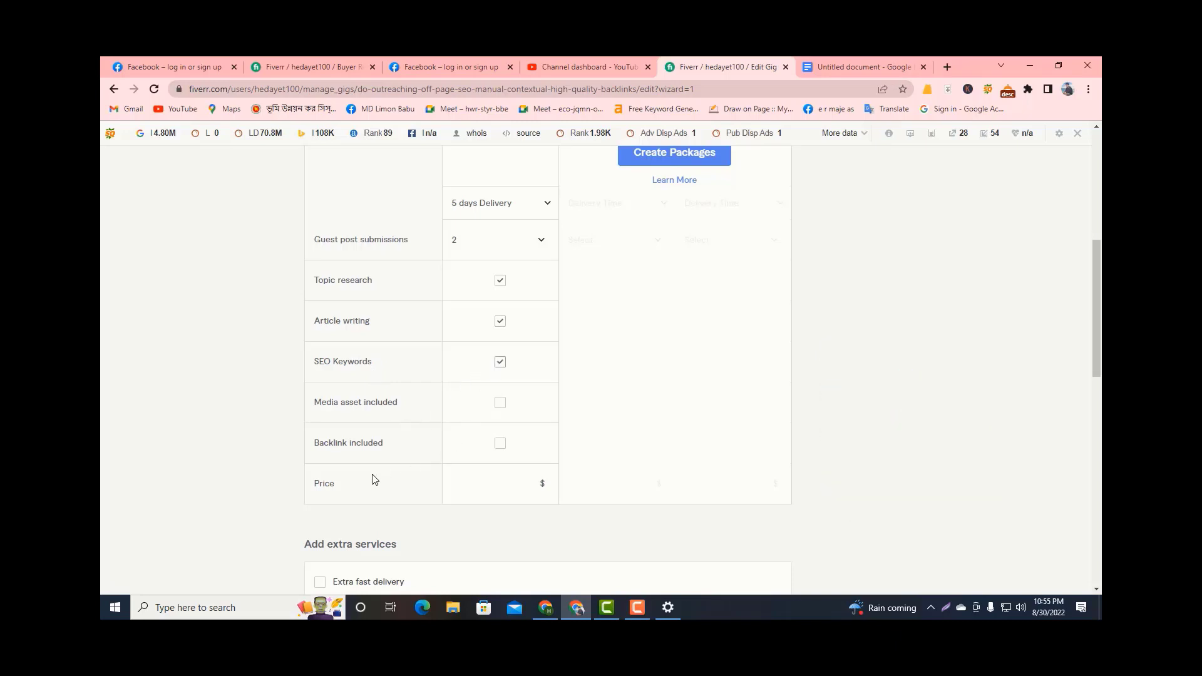
left_click(500, 445)
Set the Basic package's price to $50.
scroll(501, 473, "down", 3)
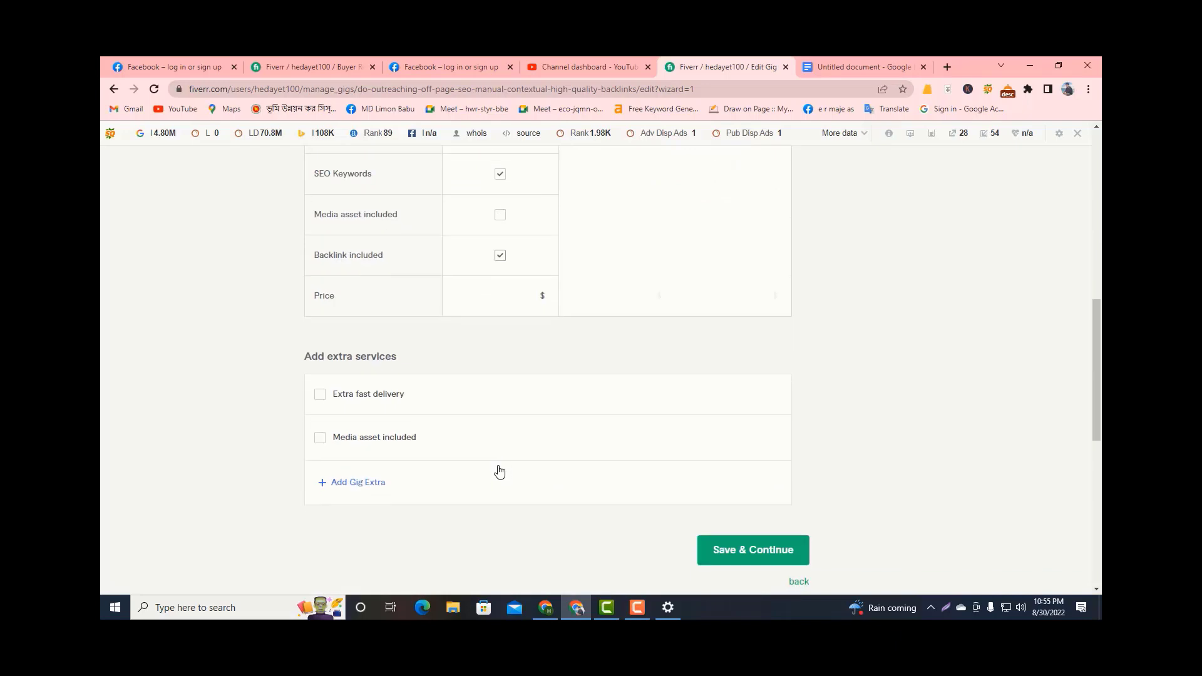
left_click(528, 299)
mouse_move(371, 413)
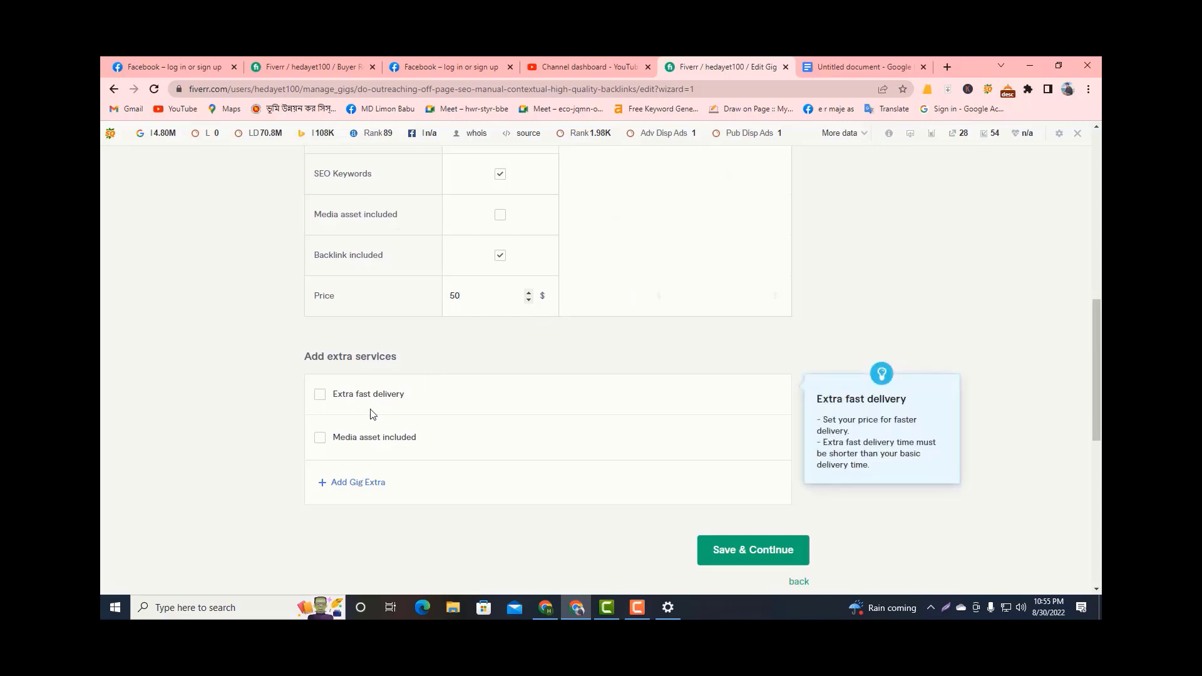
mouse_move(320, 448)
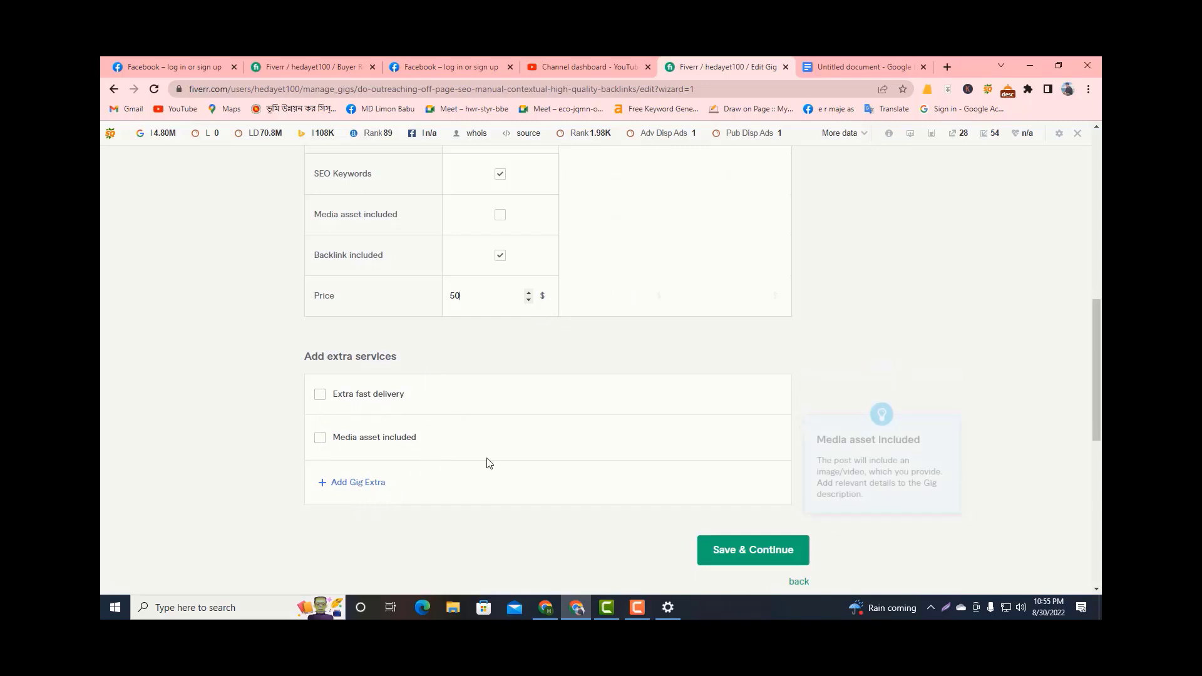
Enable the Standard and Premium packages for the gig alongside the Basic one.
scroll(484, 461, "up", 1)
scroll(483, 463, "up", 10)
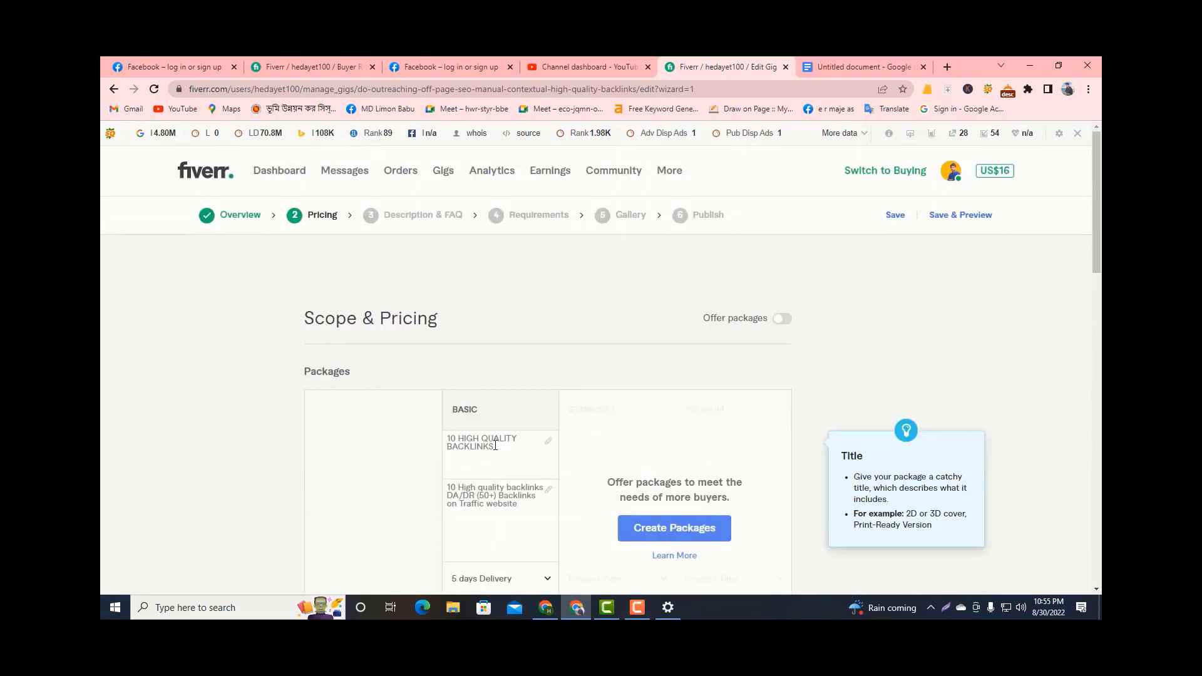
scroll(538, 389, "down", 2)
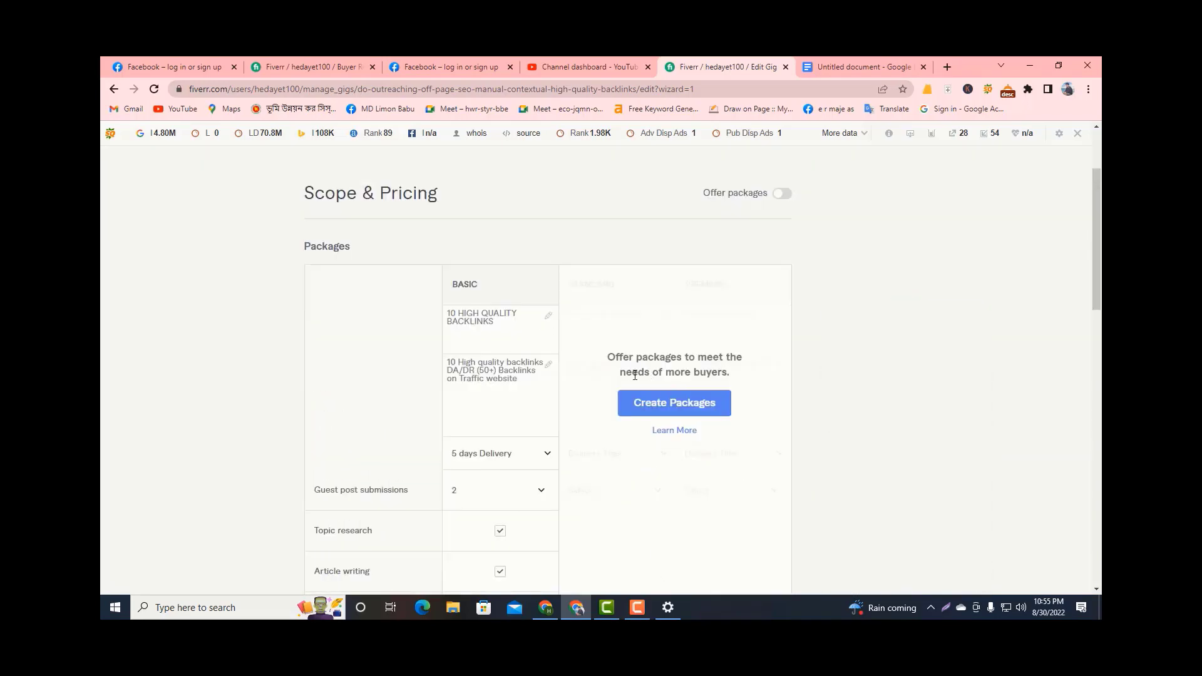
left_click(651, 411)
Copy the Basic package's name to the Standard package and change it to "25 HIGH QUALITY BACKLINKS".
left_click(616, 337)
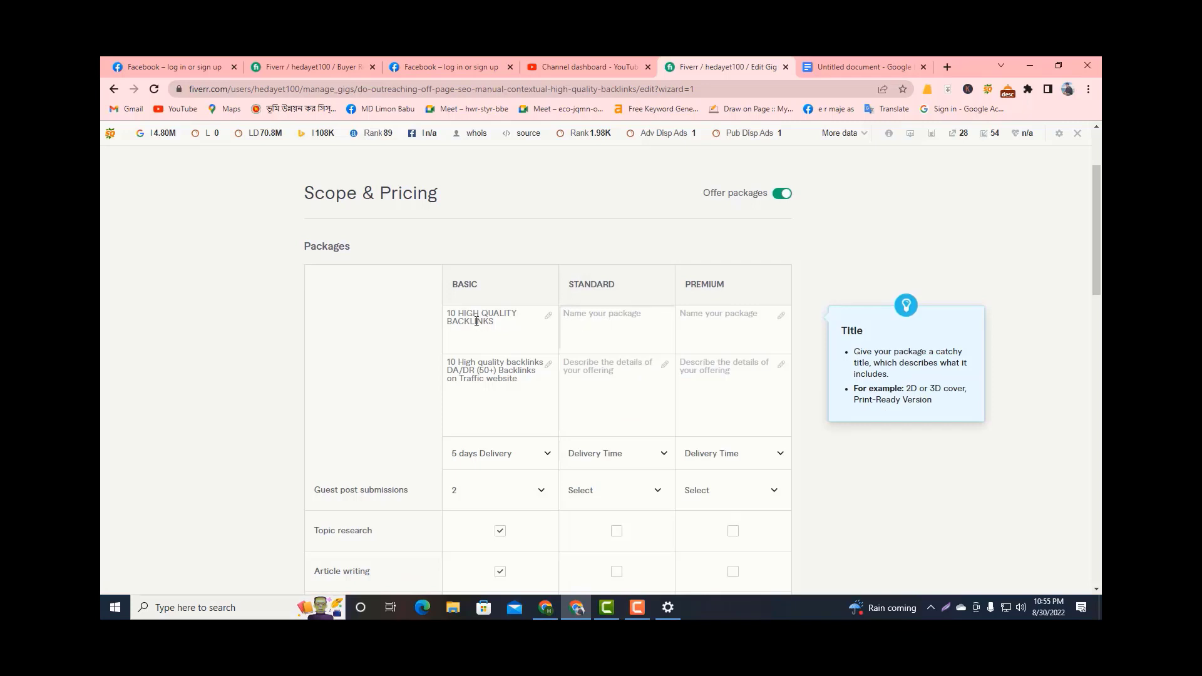
left_click(456, 316)
left_click_drag(499, 324, 442, 314)
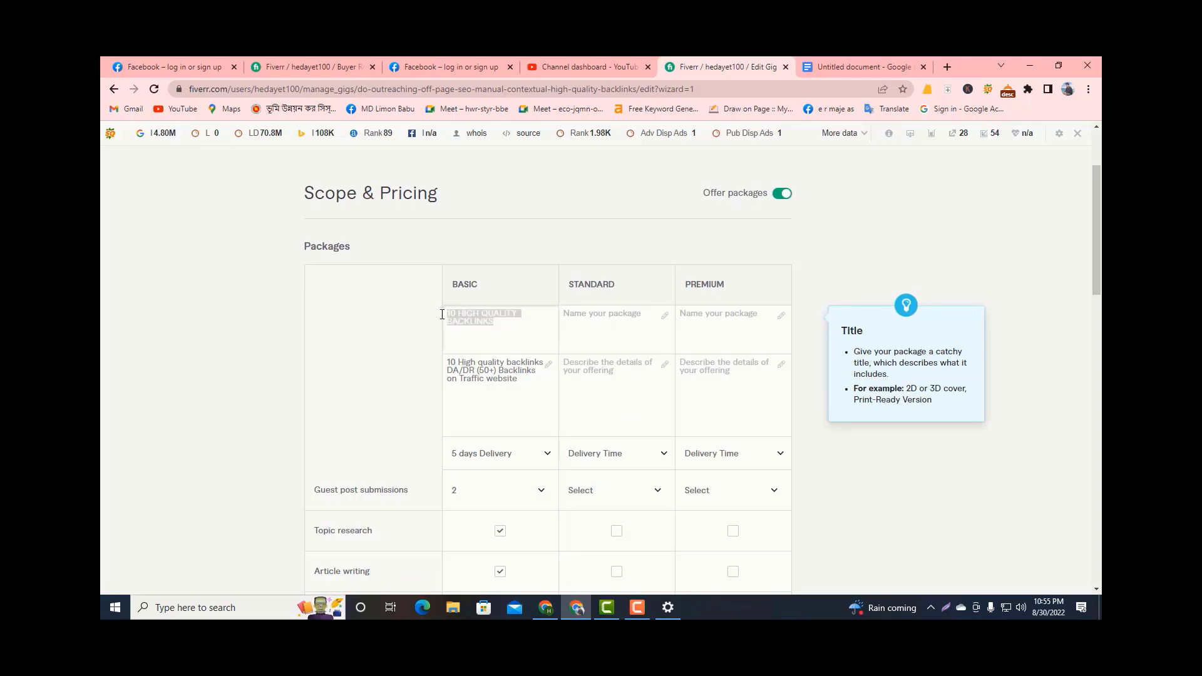
left_click(598, 315)
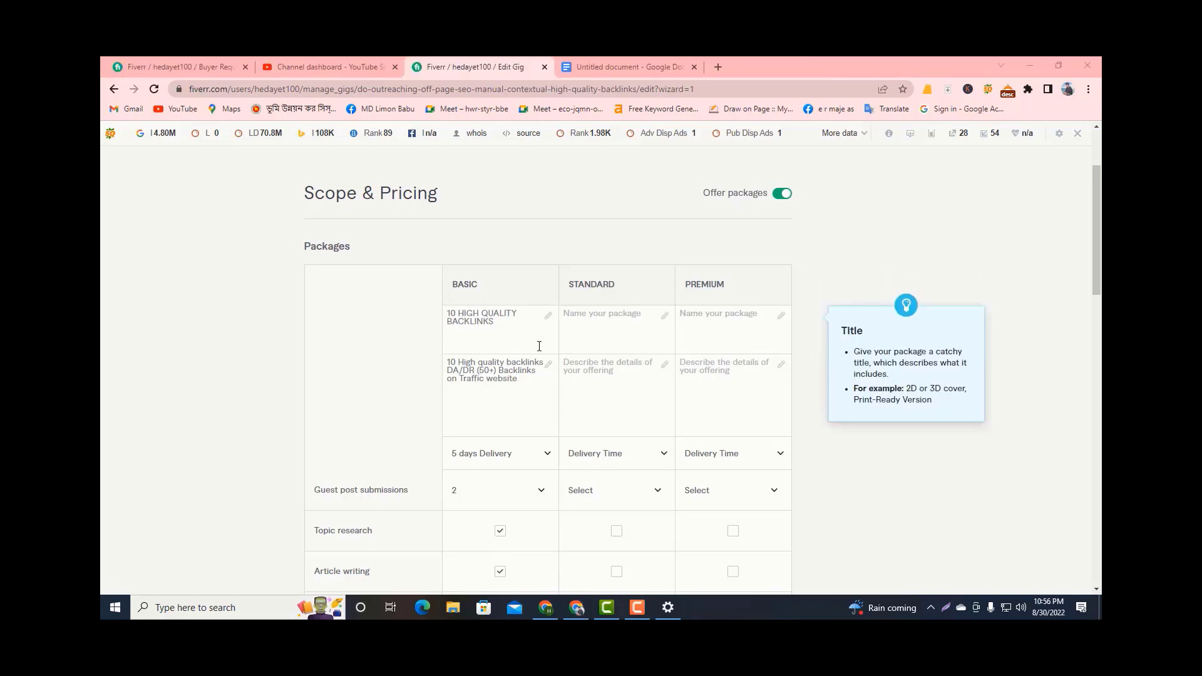
left_click_drag(496, 323, 424, 320)
key("ctrl+c")
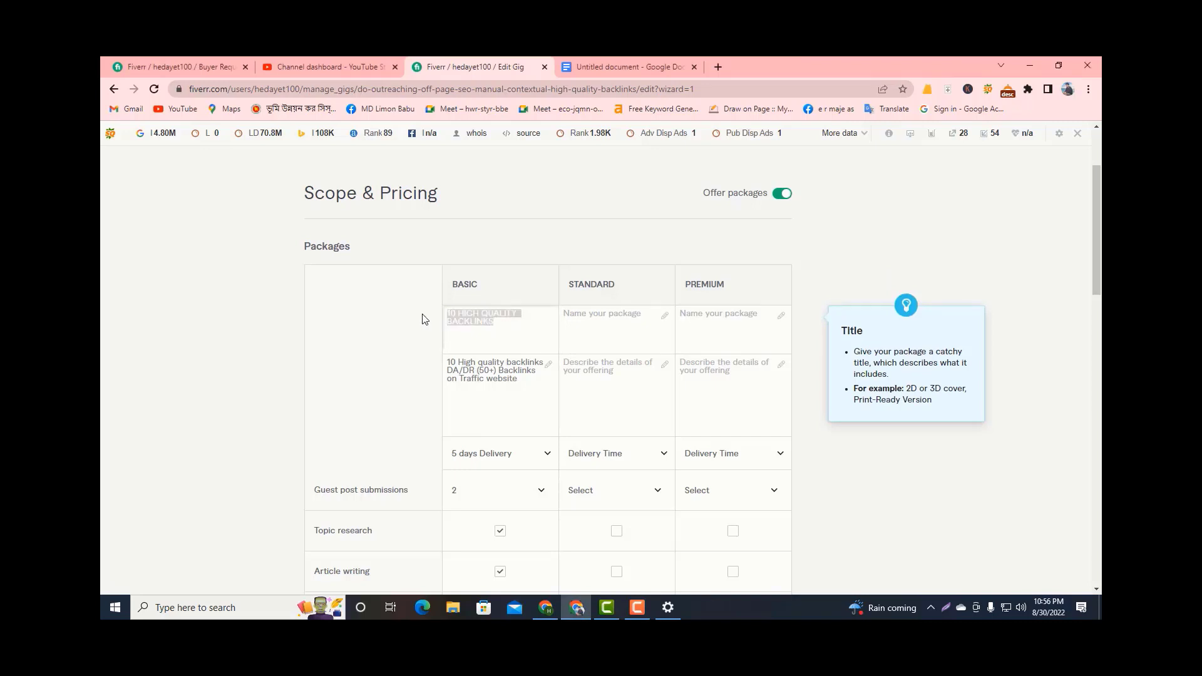
left_click(593, 328)
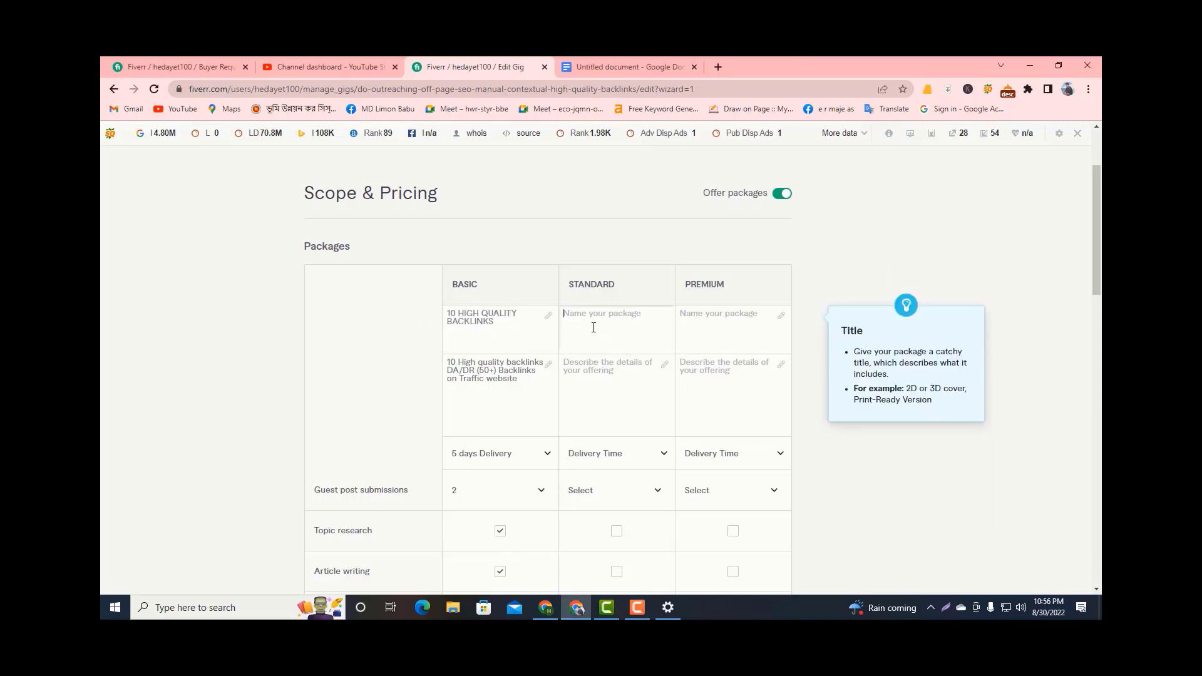
key("ctrl+v")
left_click(573, 313)
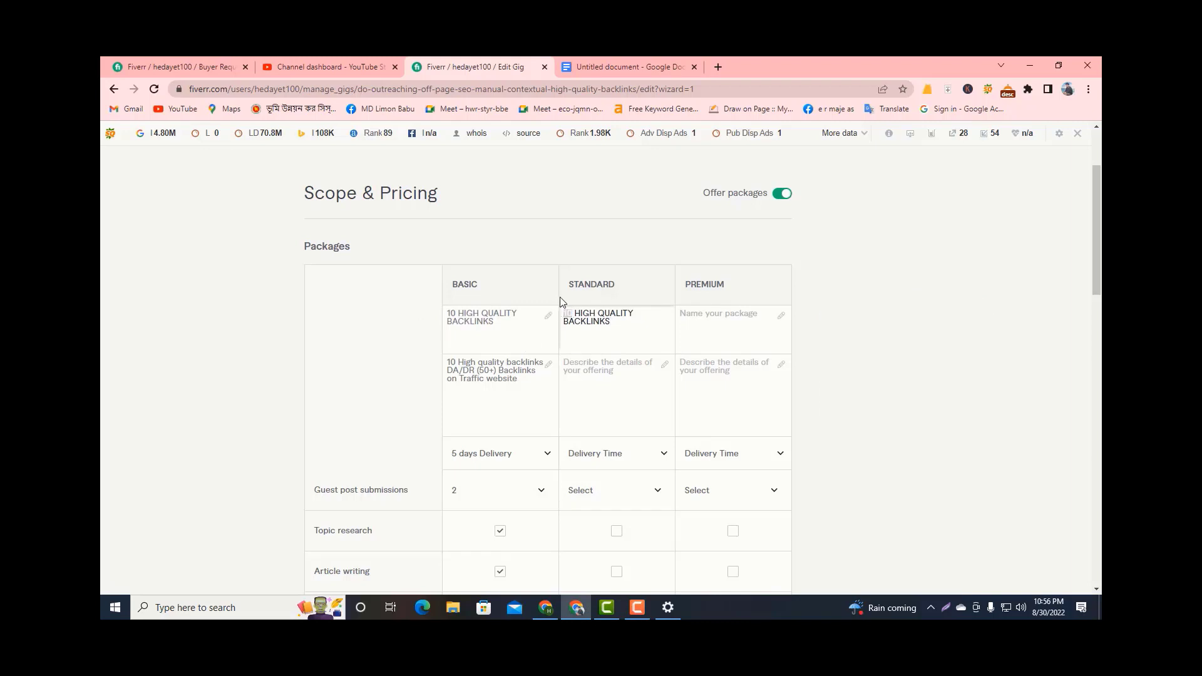
key("BackSpace")
key("BackSpace")
type("25")
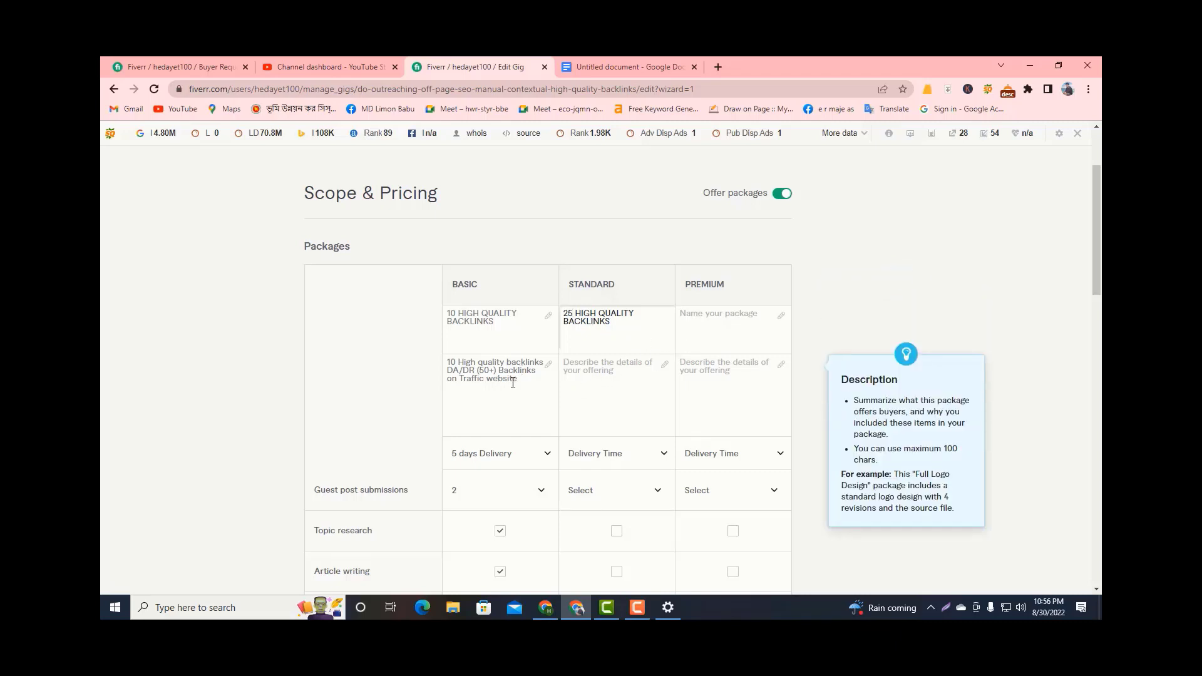
Copy the Basic package's description to the Standard package and change its backlink count to 25.
left_click_drag(515, 381, 408, 348)
key("ctrl+c")
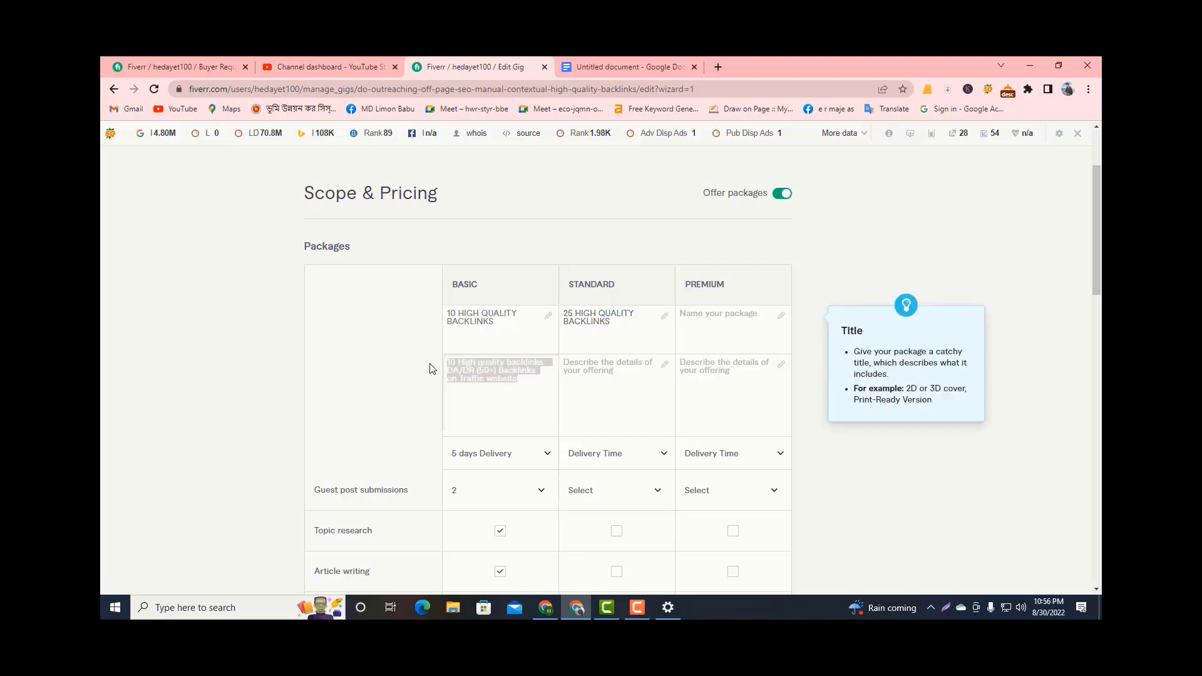
left_click(573, 393)
key("ctrl+v")
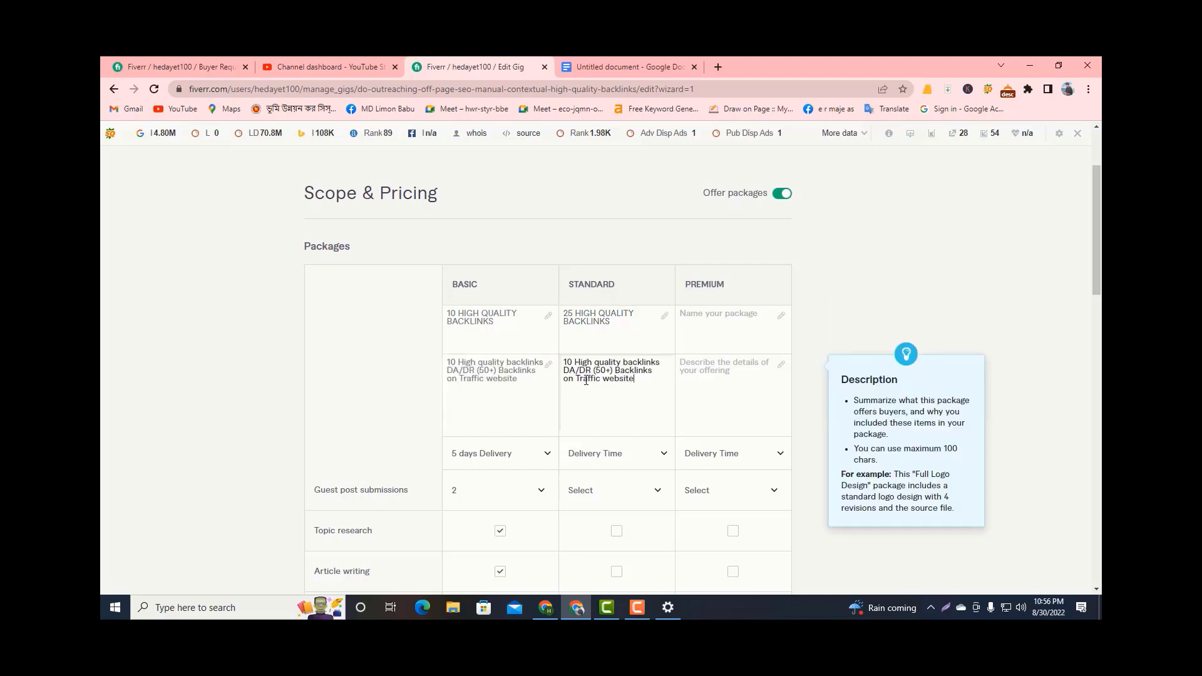
double_click(574, 362)
type("25")
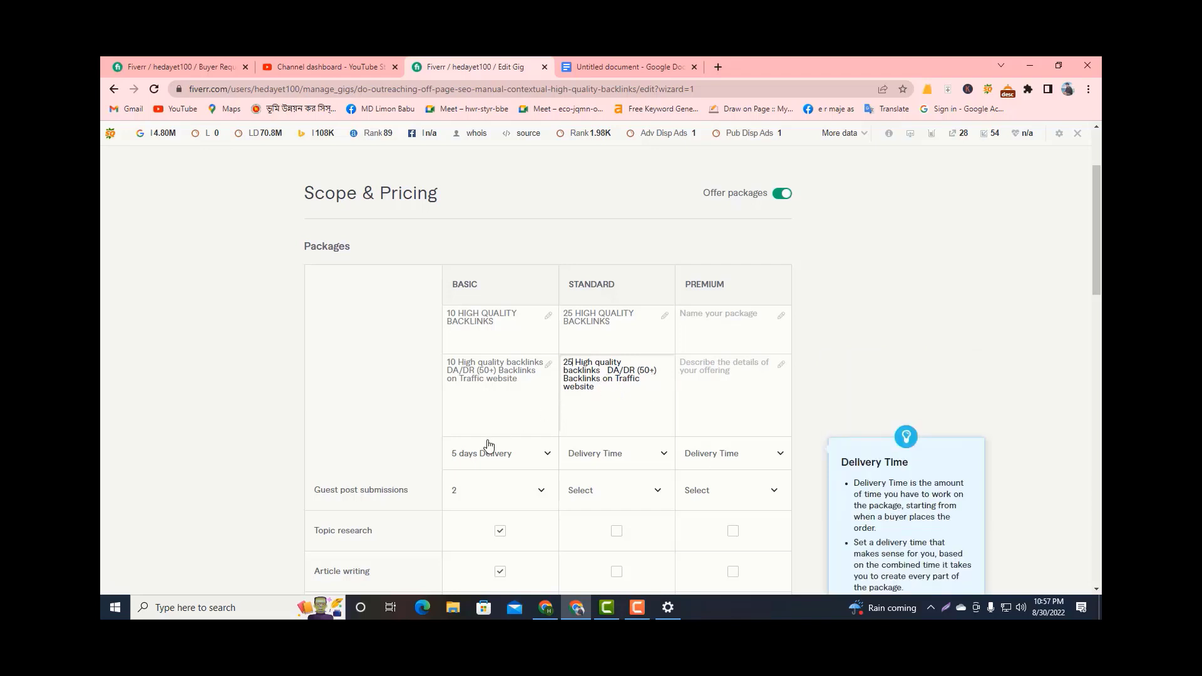
Set the Standard package's delivery time to 7 days and its guest post submissions to 2.
left_click(617, 455)
scroll(612, 420, "down", 3)
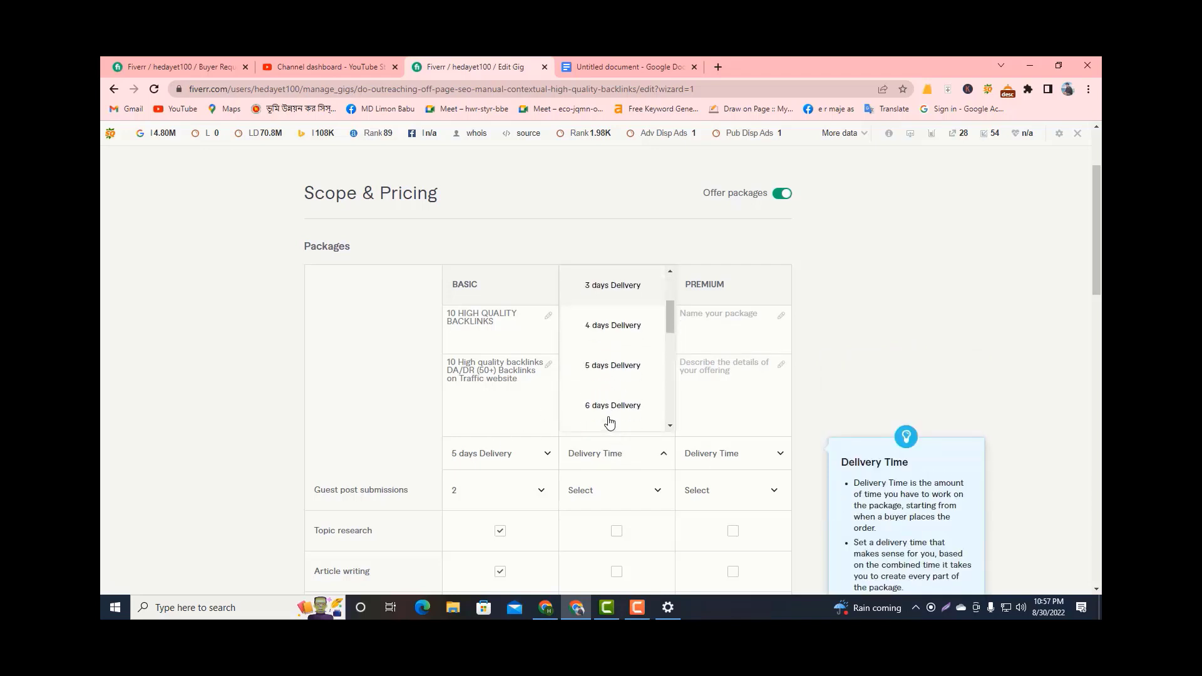
left_click(610, 384)
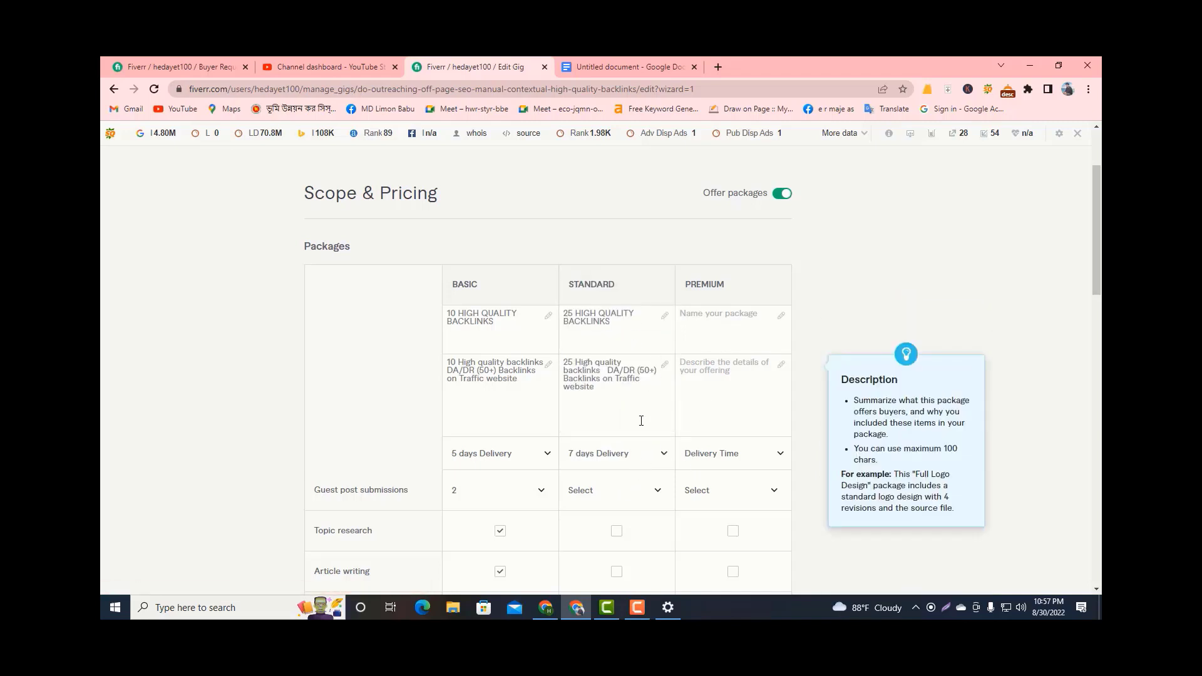
scroll(641, 421, "down", 2)
left_click(611, 378)
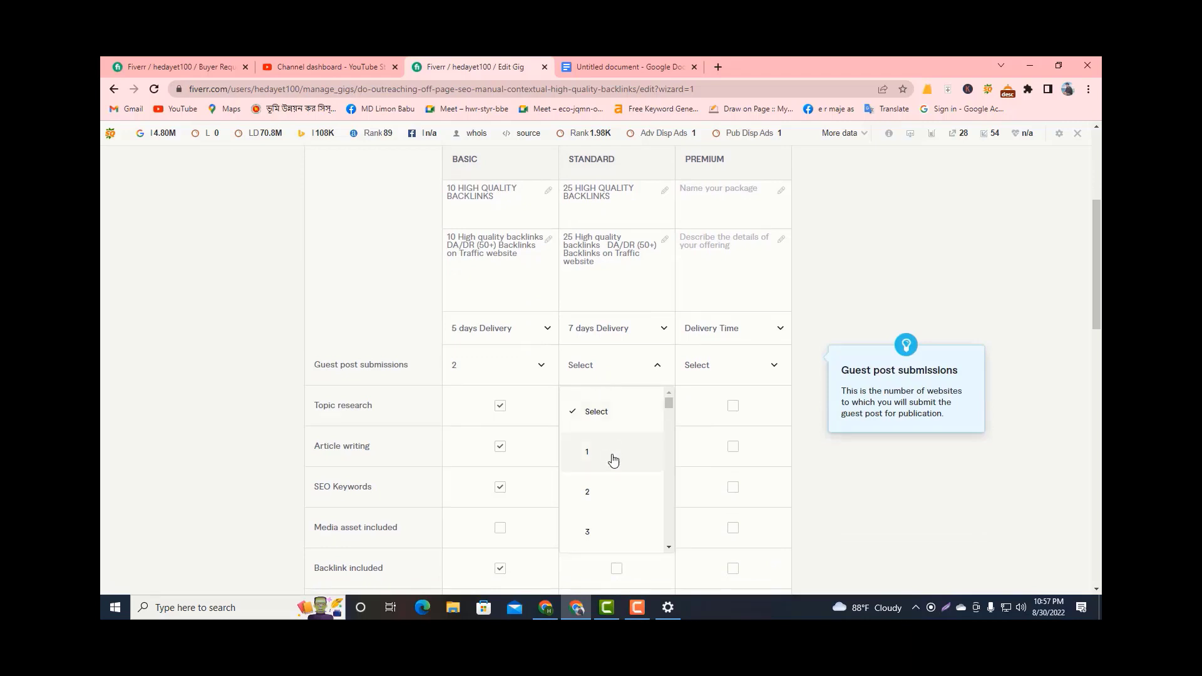
left_click(610, 492)
Include topic research, article writing, SEO keywords and a backlink in the Standard package, and set its price to $100.
scroll(612, 421, "down", 1)
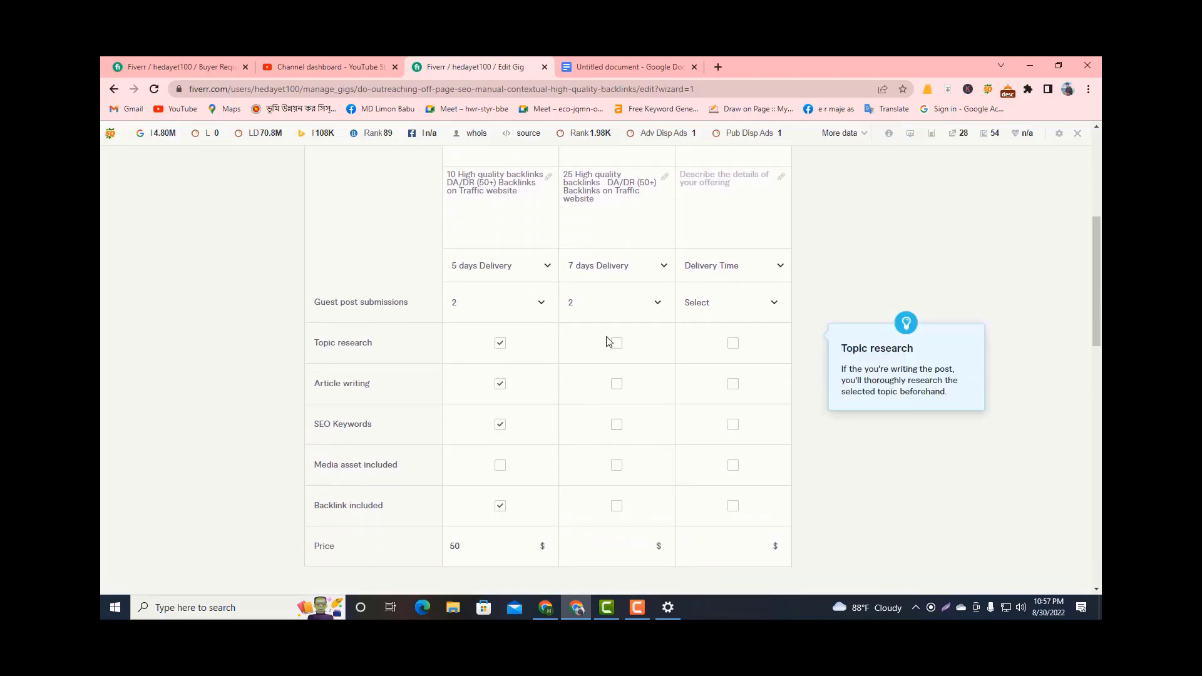
left_click(612, 344)
left_click(617, 385)
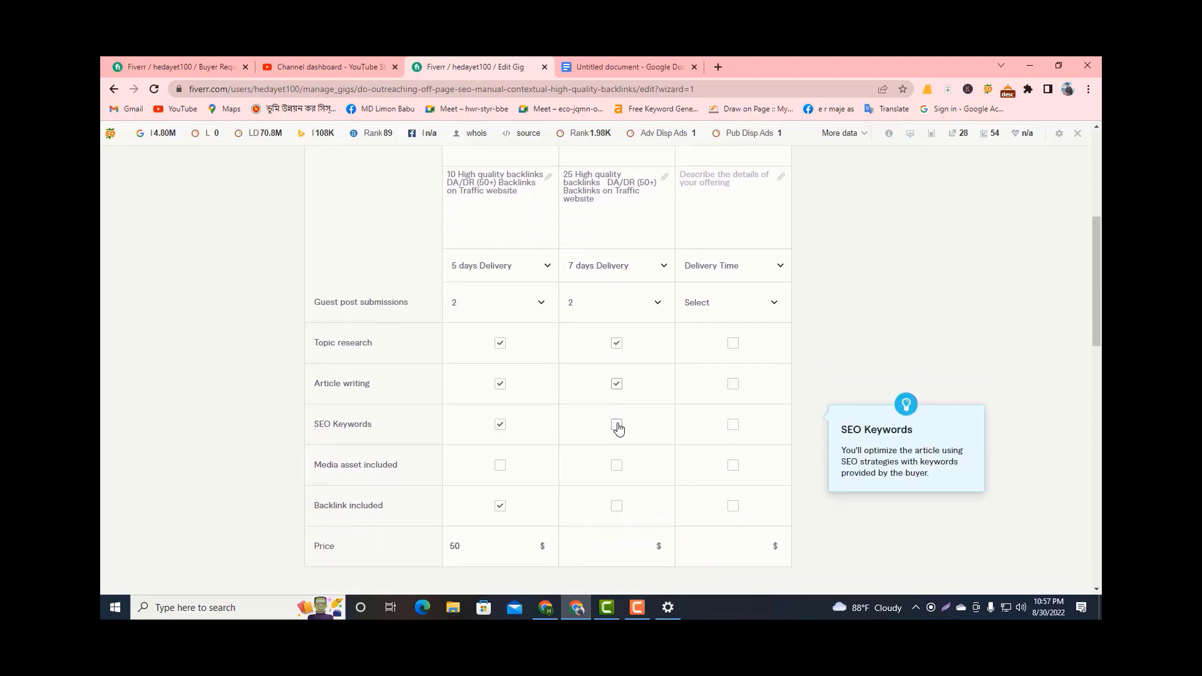
left_click(617, 425)
scroll(618, 429, "down", 2)
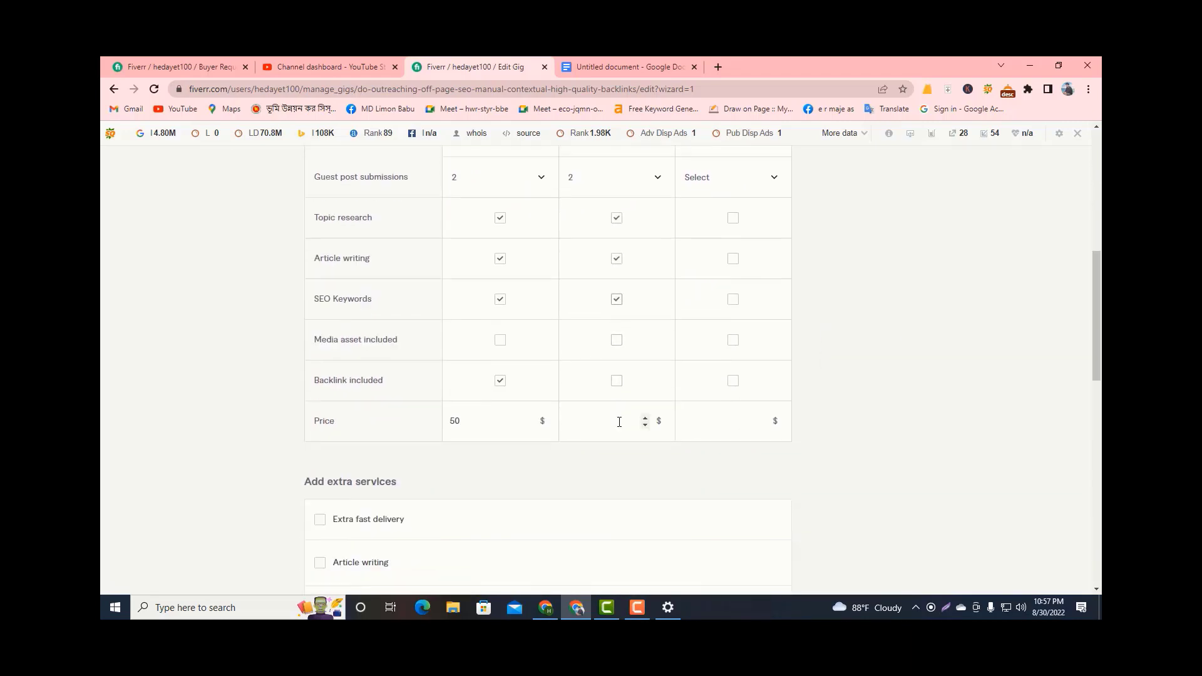
left_click(617, 383)
type("100")
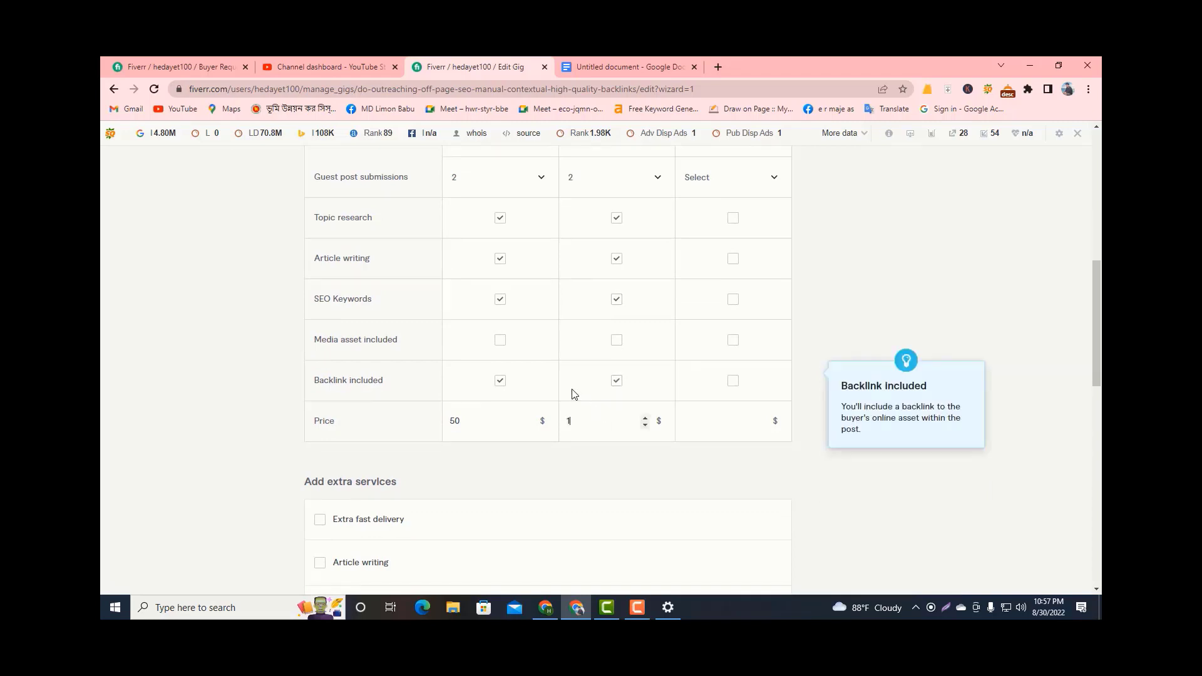
Copy the Standard package's name to the Premium package and change it to "50 HIGH QUALITY BACKLINKS".
scroll(679, 355, "up", 4)
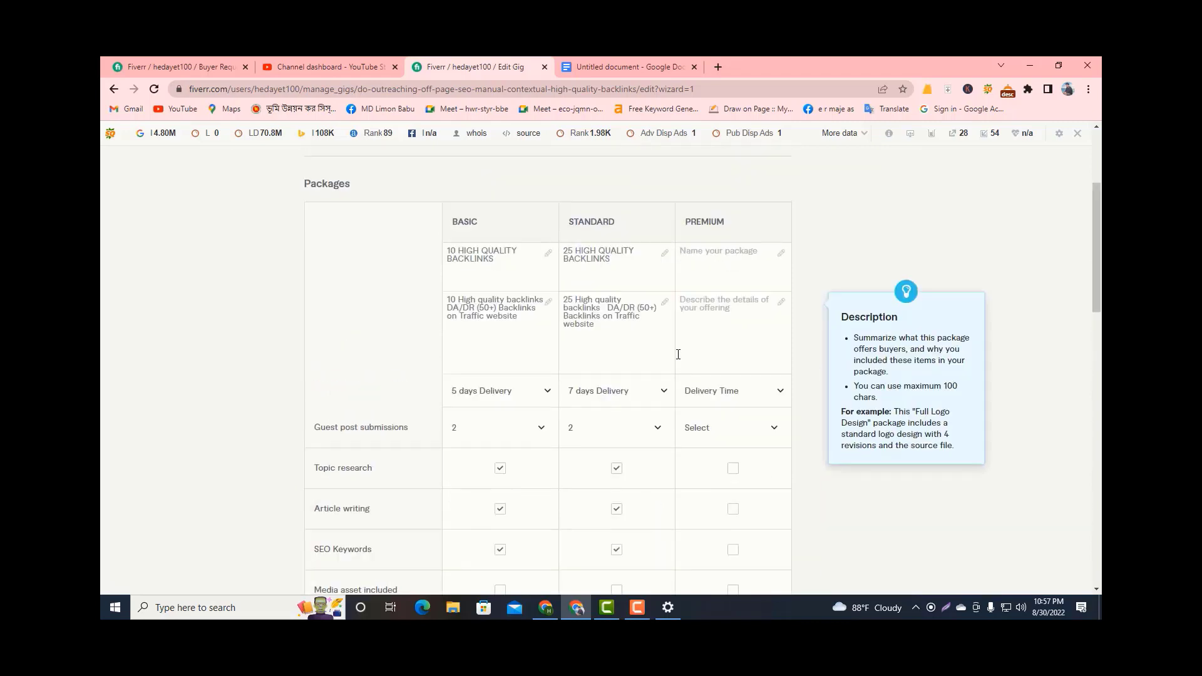
left_click_drag(611, 263, 545, 247)
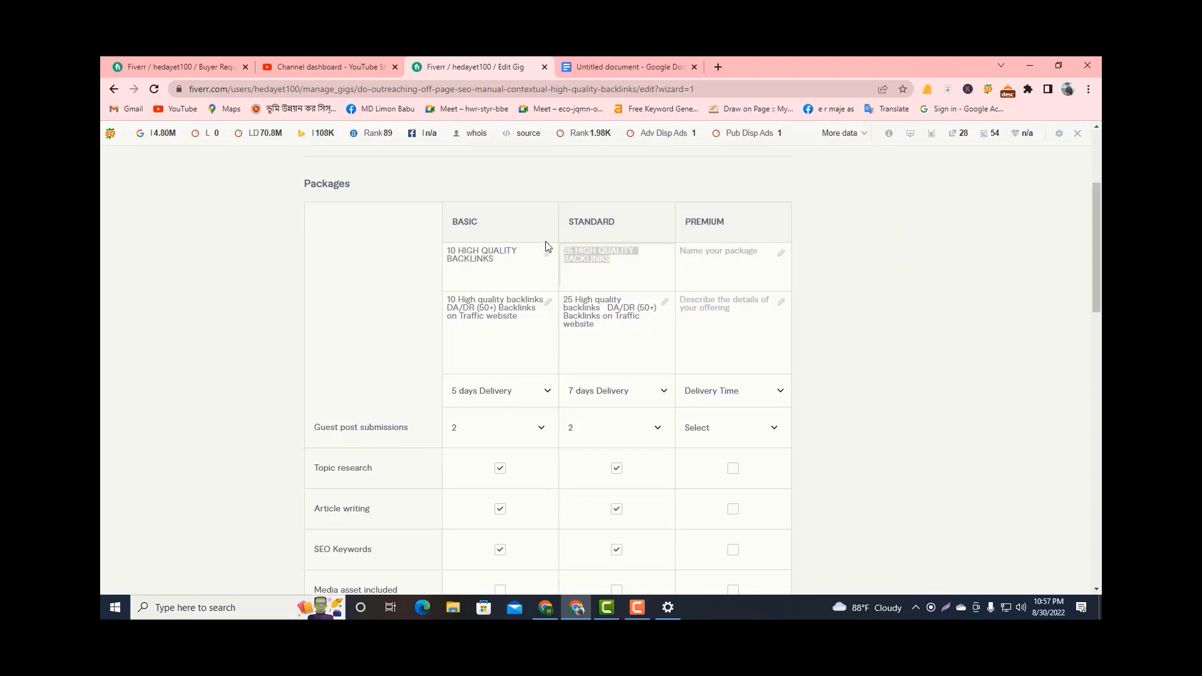
left_click(703, 253)
type("25 HIGH QUALITY BACKLINKS")
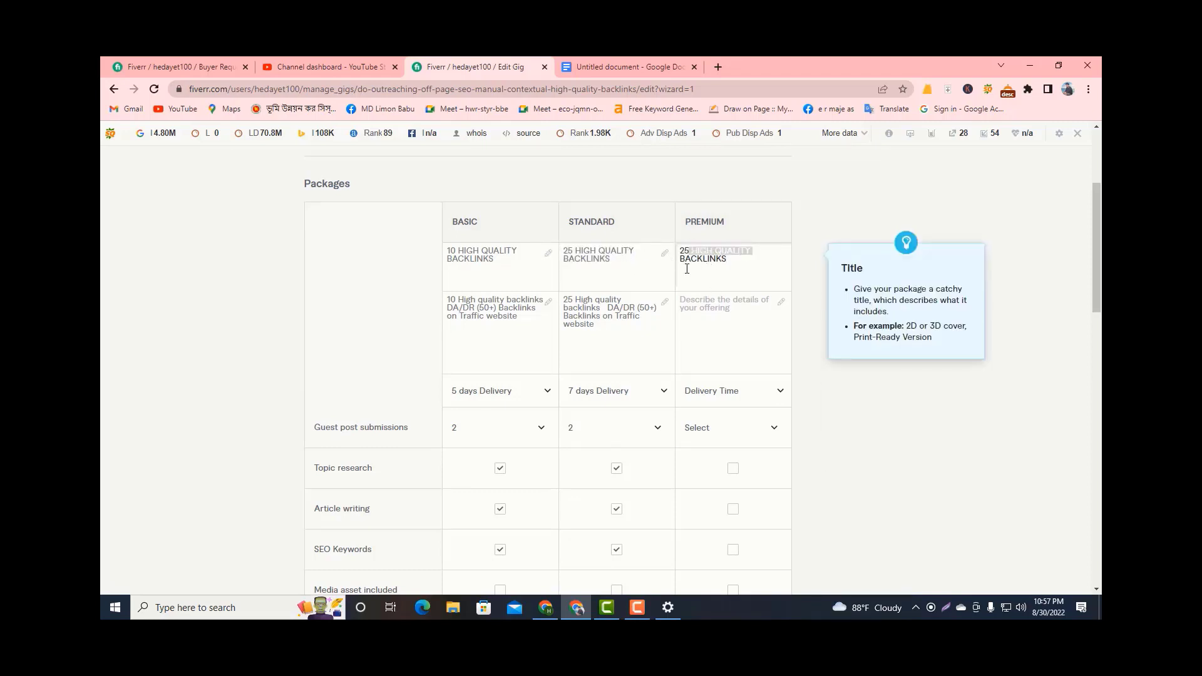
left_click_drag(678, 251, 692, 251)
key("BackSpace")
type("50")
Copy the Standard package's description into the Premium package's description.
mouse_move(718, 318)
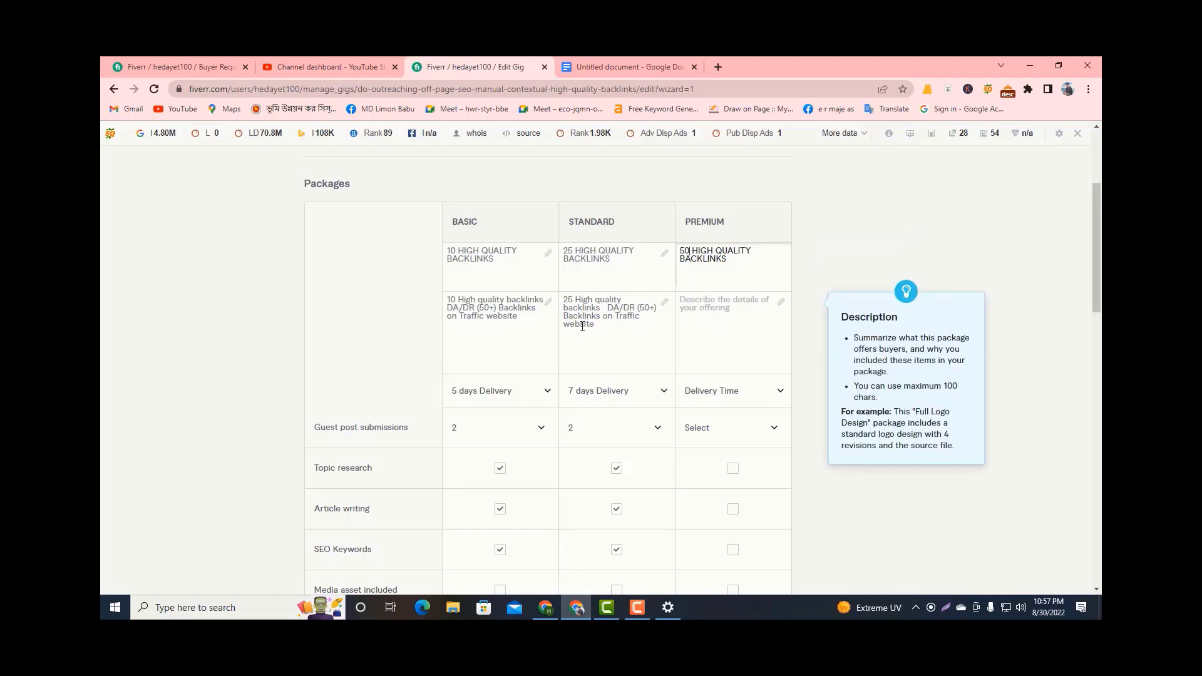
left_click_drag(594, 325, 553, 302)
key("ctrl+c")
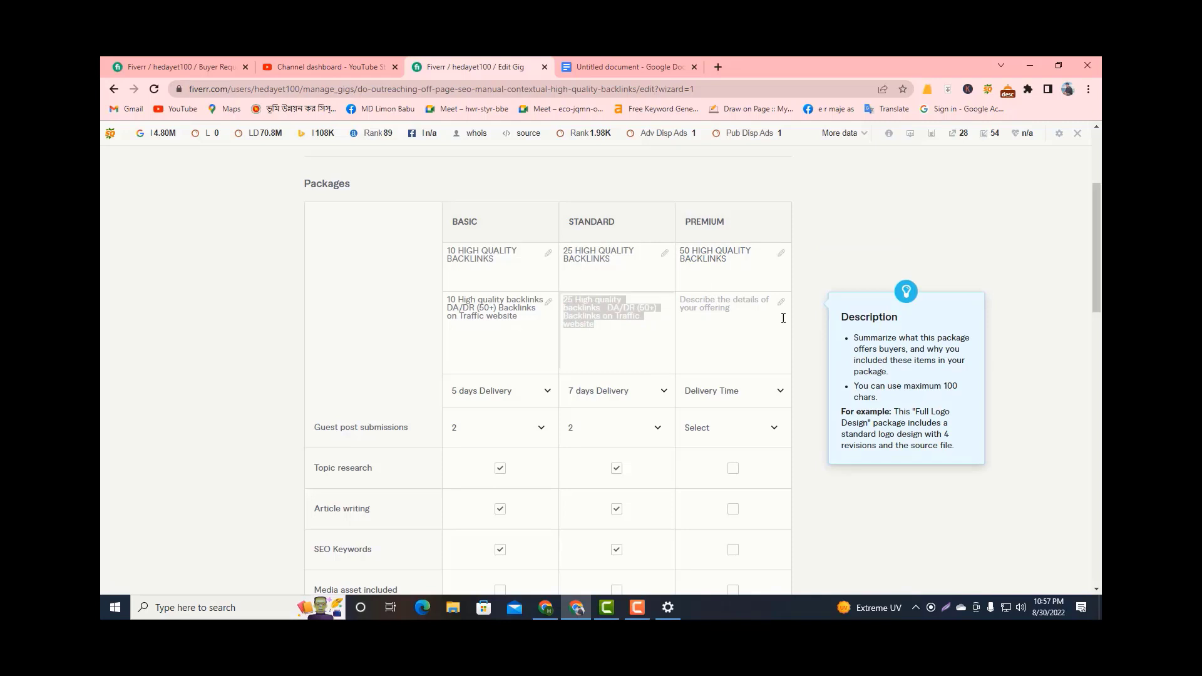
left_click(710, 316)
key("ctrl+v")
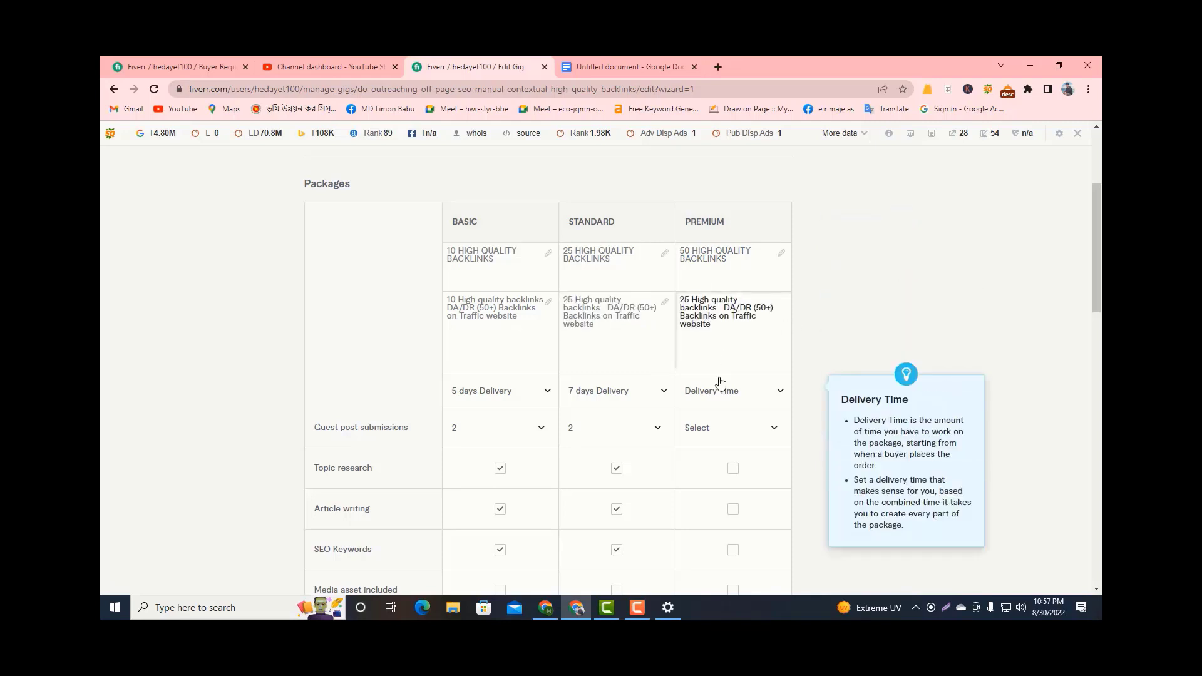
Set the Premium package's delivery time to 21 days and its guest post submissions to 4.
scroll(720, 384, "down", 1)
left_click(730, 324)
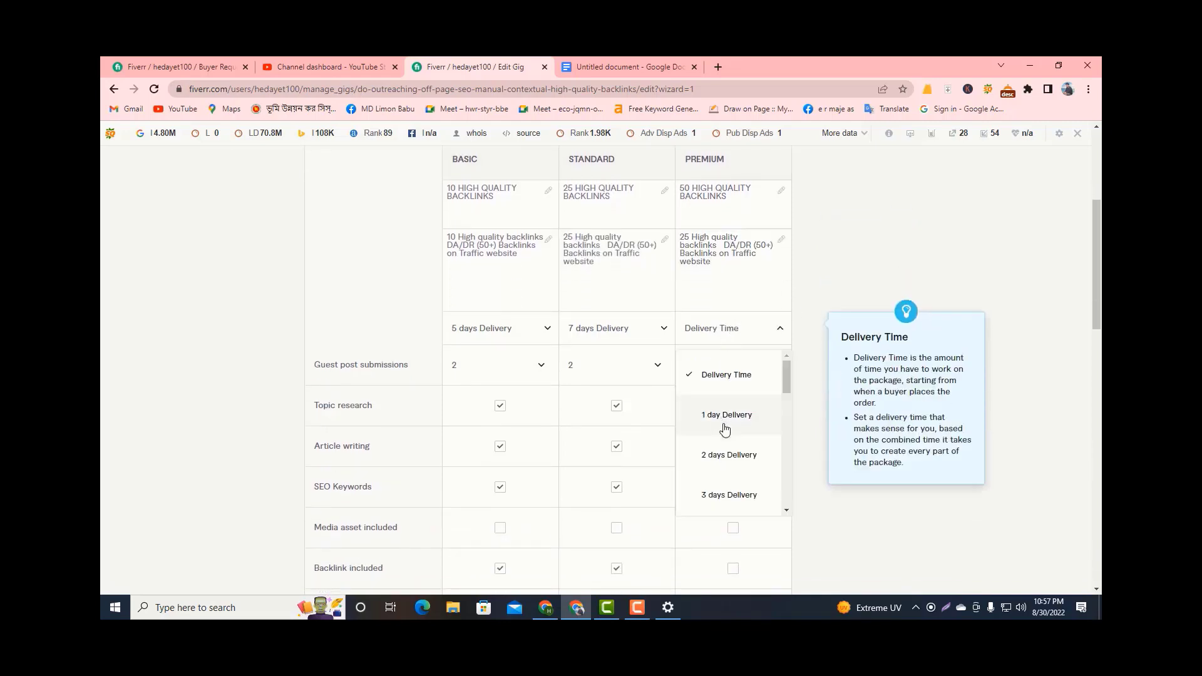
scroll(712, 466, "down", 1)
scroll(710, 470, "down", 5)
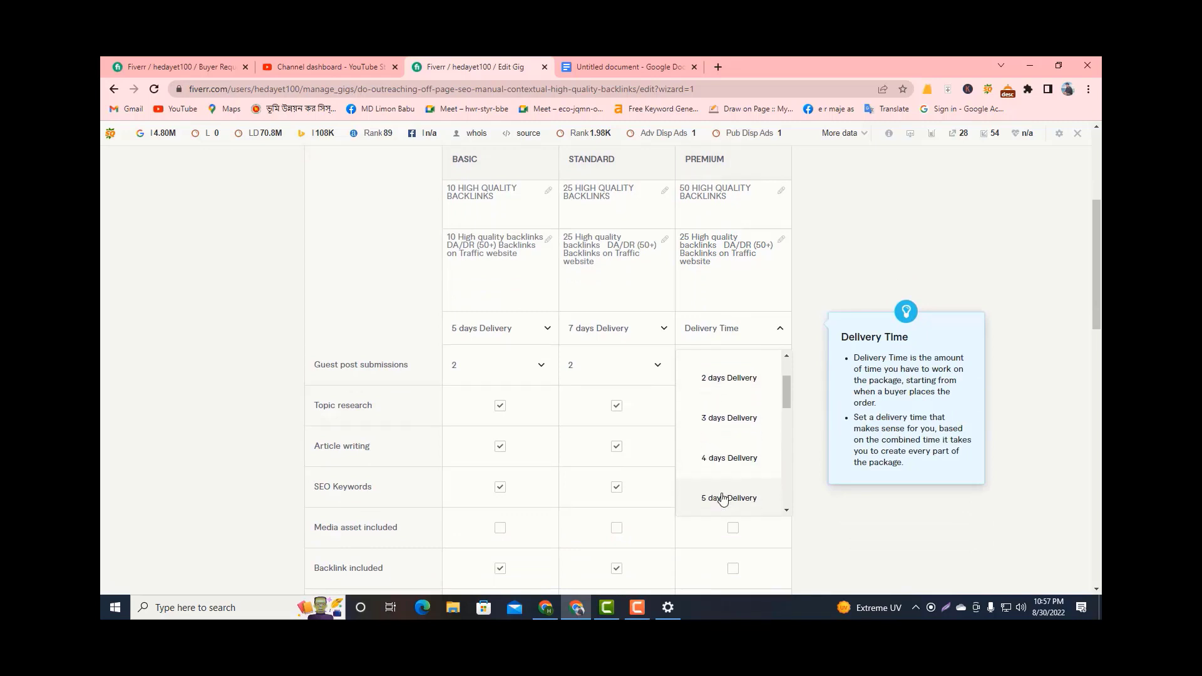
scroll(719, 485, "down", 1)
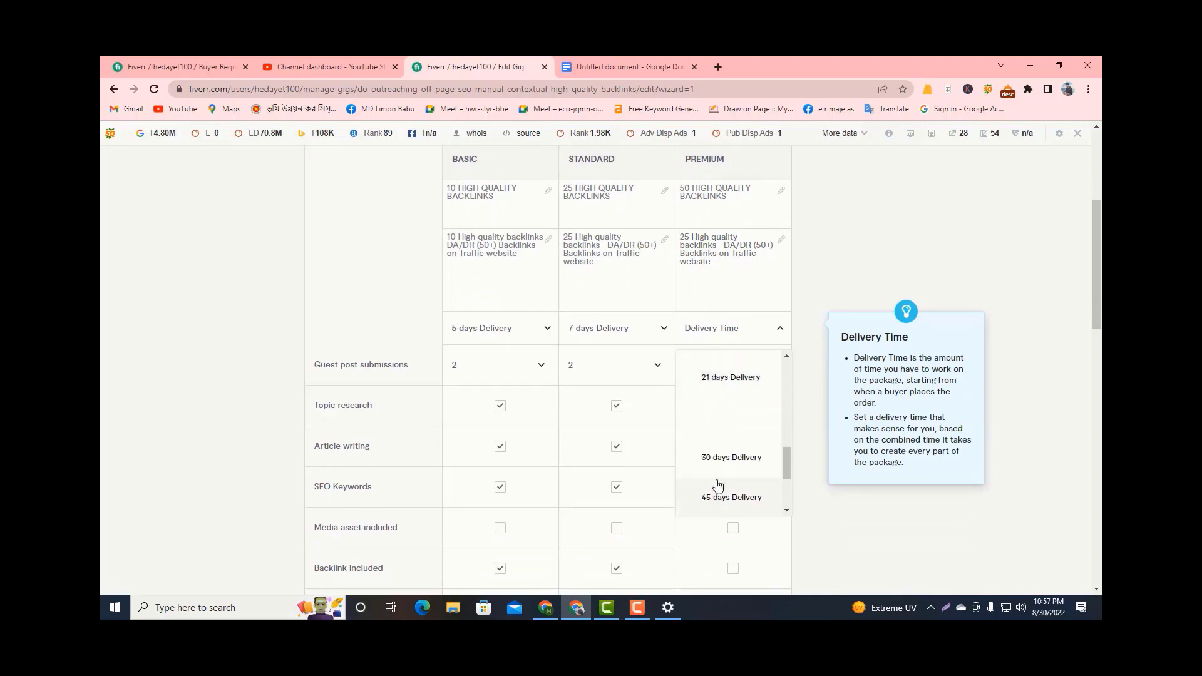
scroll(727, 418, "up", 2)
scroll(728, 415, "down", 1)
scroll(726, 418, "up", 1)
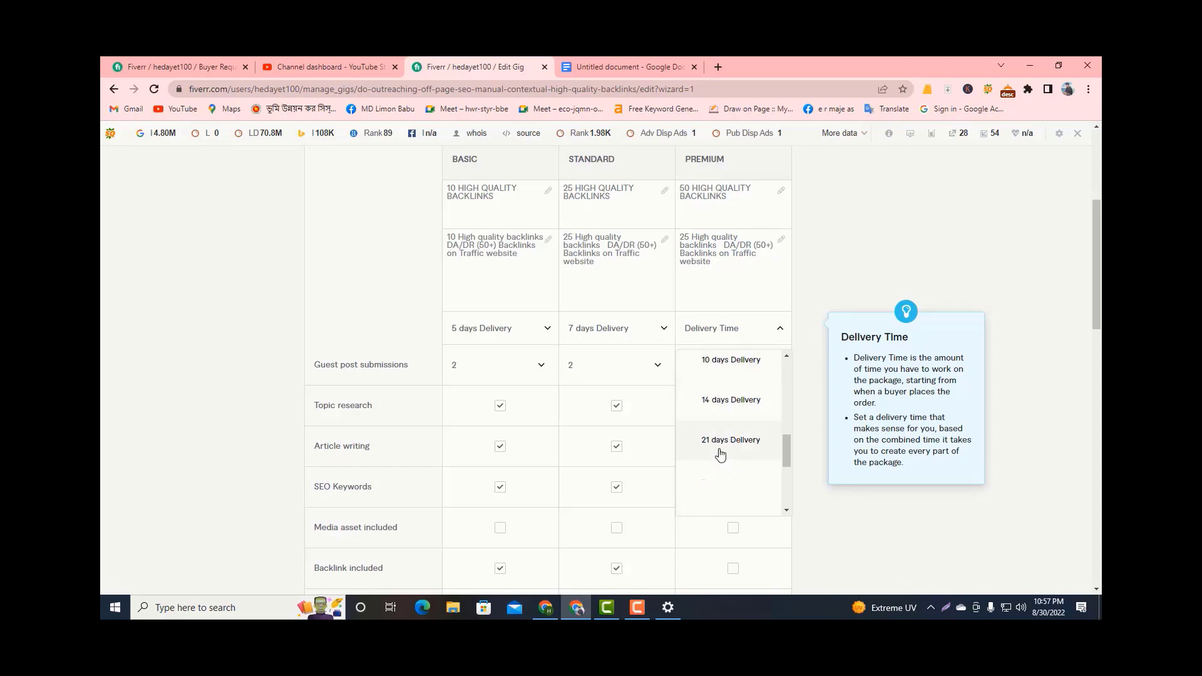
left_click(720, 444)
left_click(718, 372)
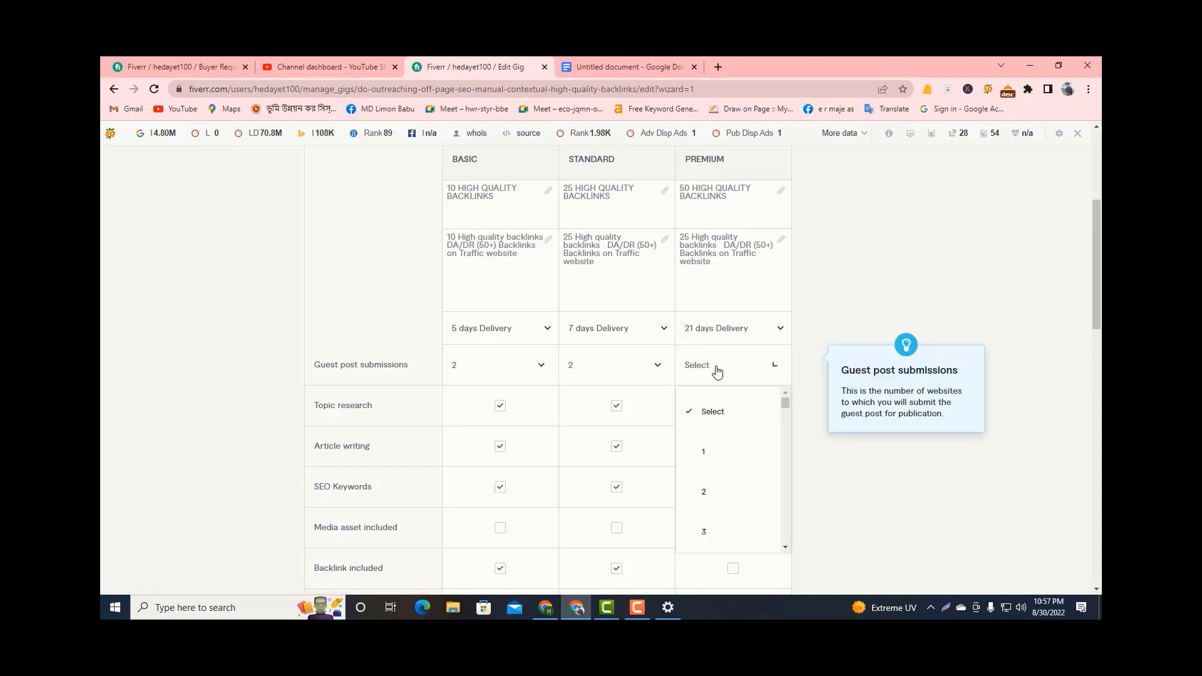
scroll(718, 525, "down", 1)
left_click(715, 508)
Include topic research, article writing, SEO keywords and a backlink in the Premium package.
scroll(702, 439, "down", 4)
scroll(721, 363, "up", 2)
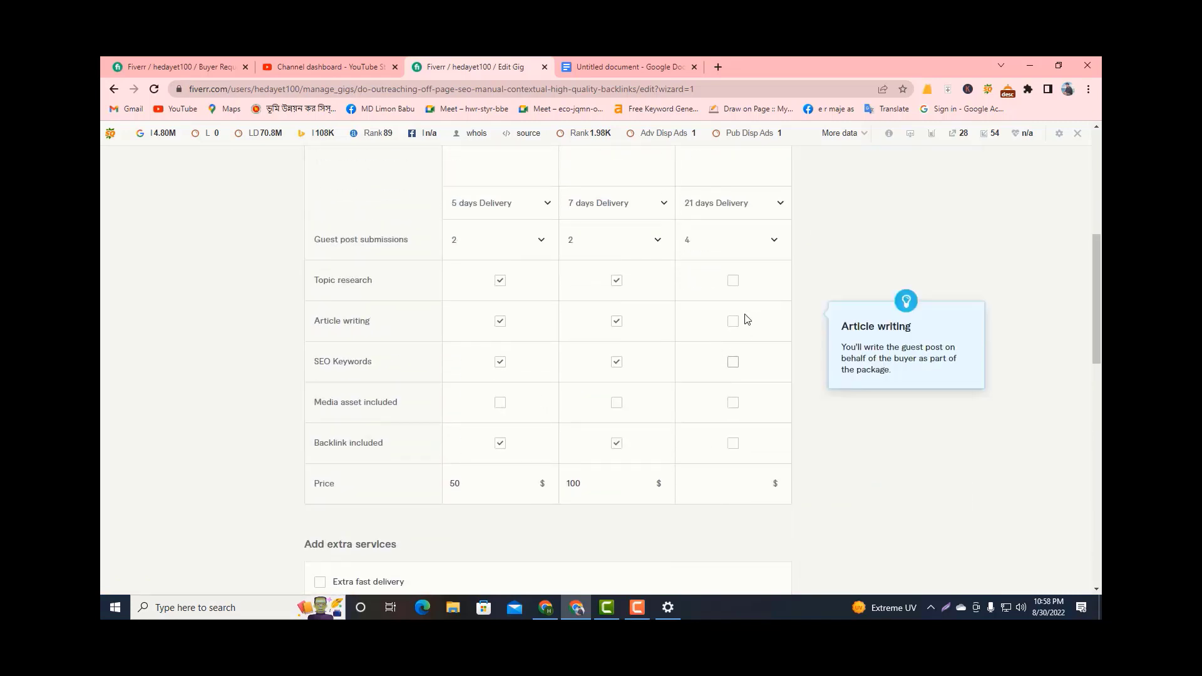
left_click(733, 281)
left_click(733, 321)
Change the Premium package's name to "100 HIGH QUALITY BACKLINKS".
scroll(736, 332, "up", 6)
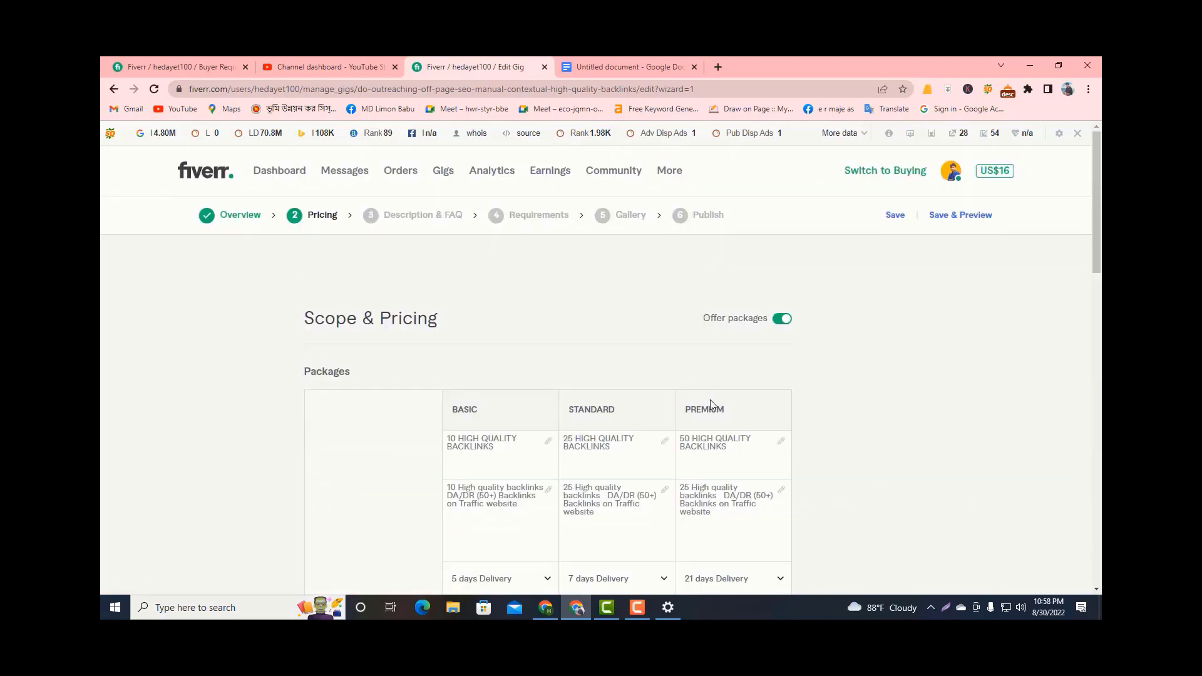
double_click(690, 437)
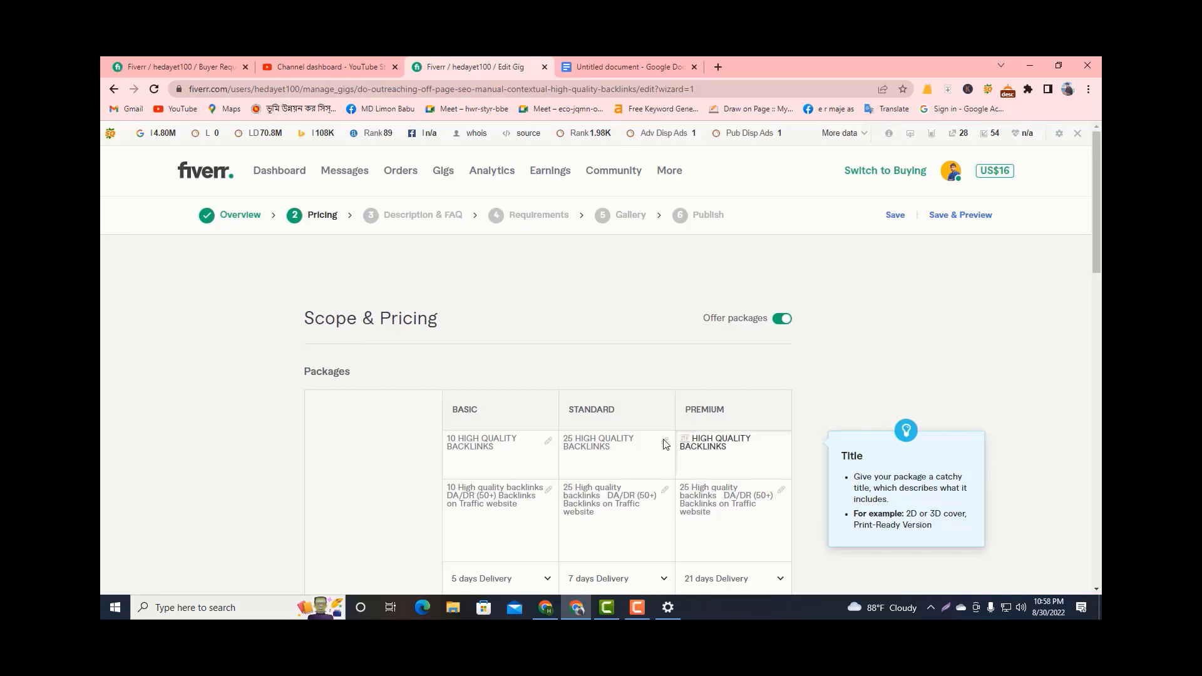
type("100")
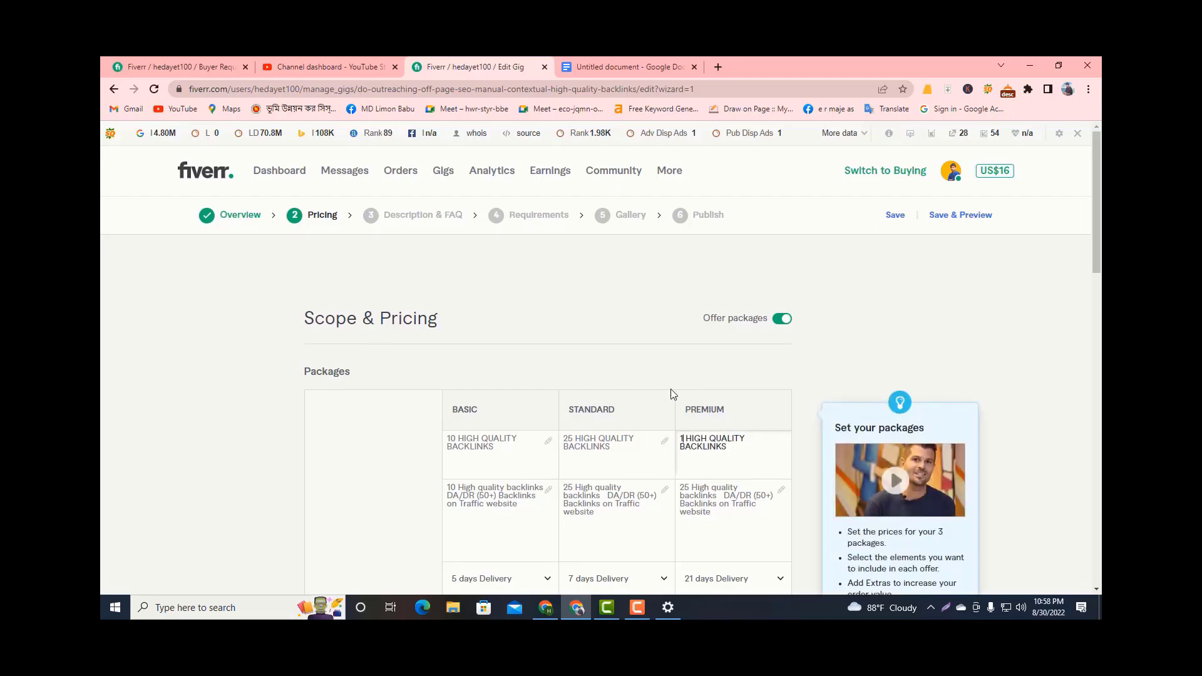
Set the Premium package's price to $250.
scroll(748, 389, "down", 4)
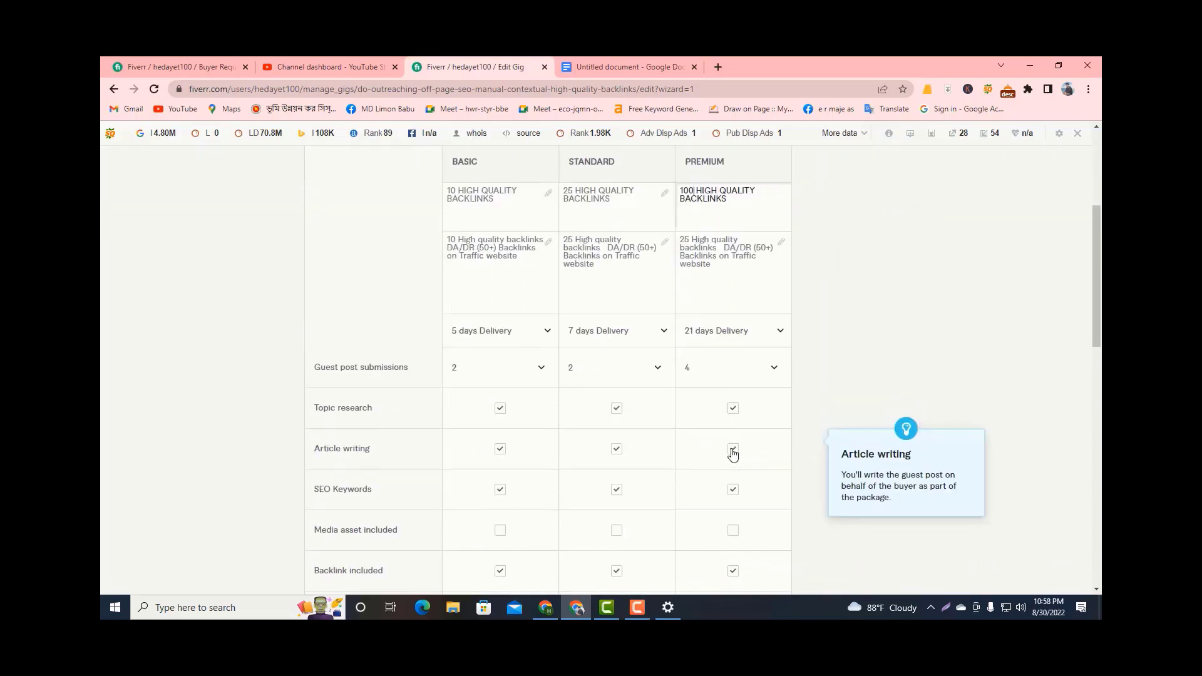
scroll(717, 469, "down", 4)
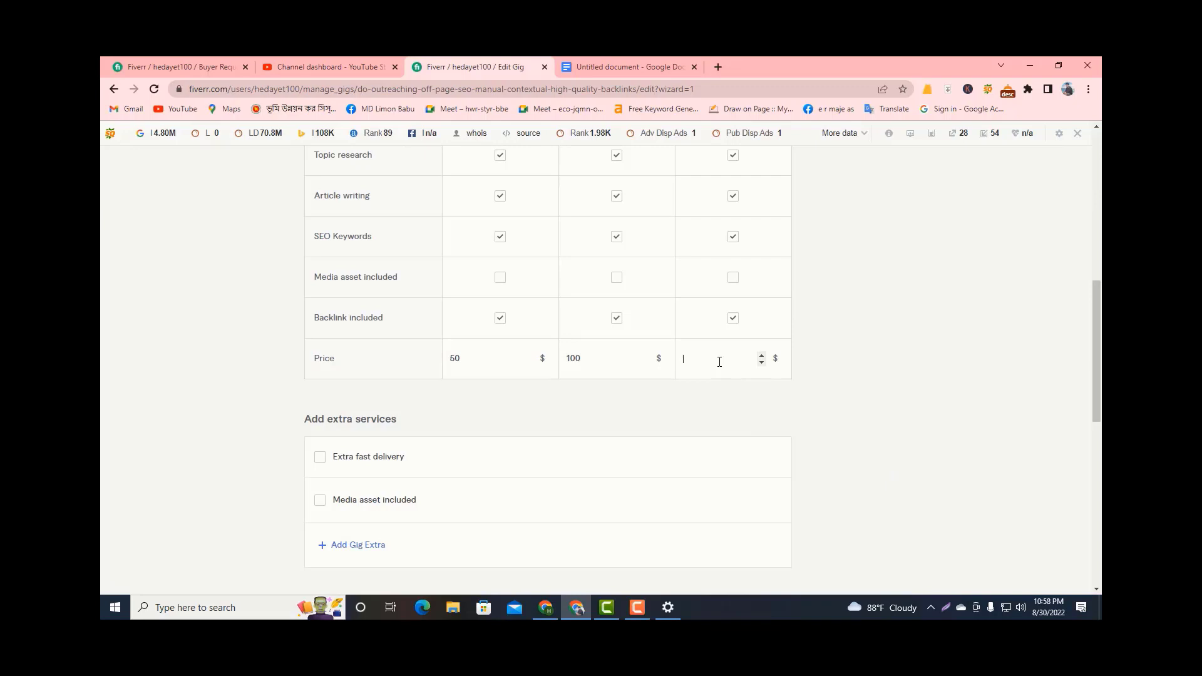
type("250")
Change the backlink count in the Premium package's description to 100.
scroll(734, 326, "up", 6)
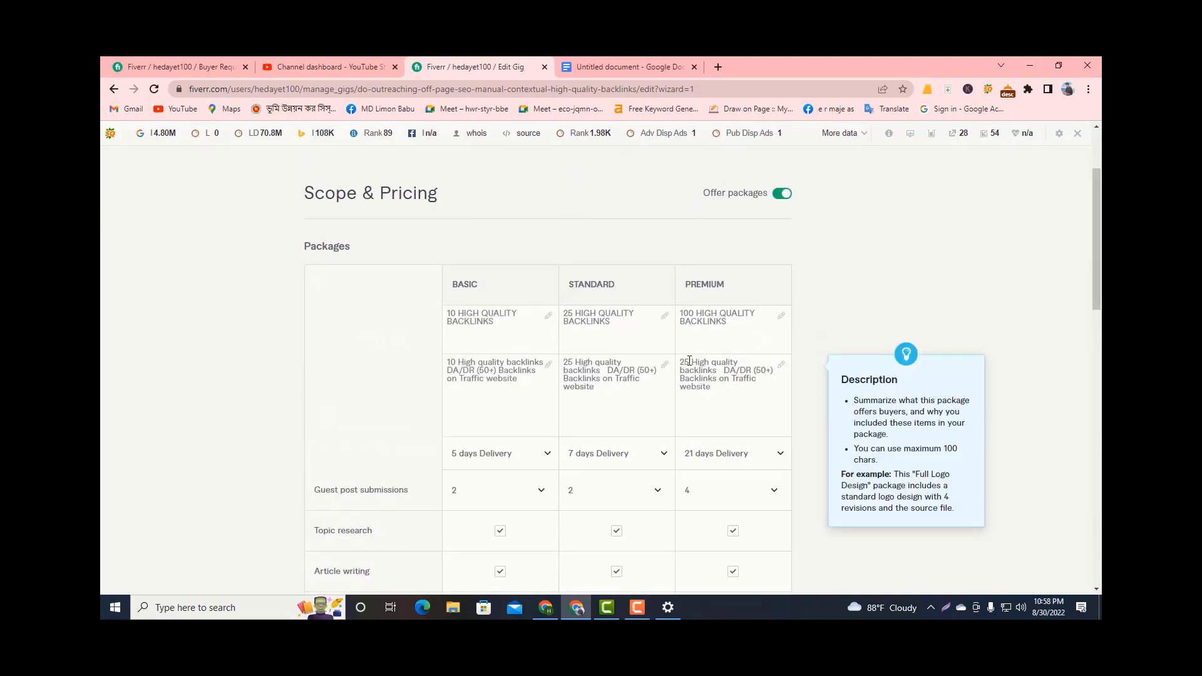
left_click(690, 360)
key("BackSpace")
key("BackSpace")
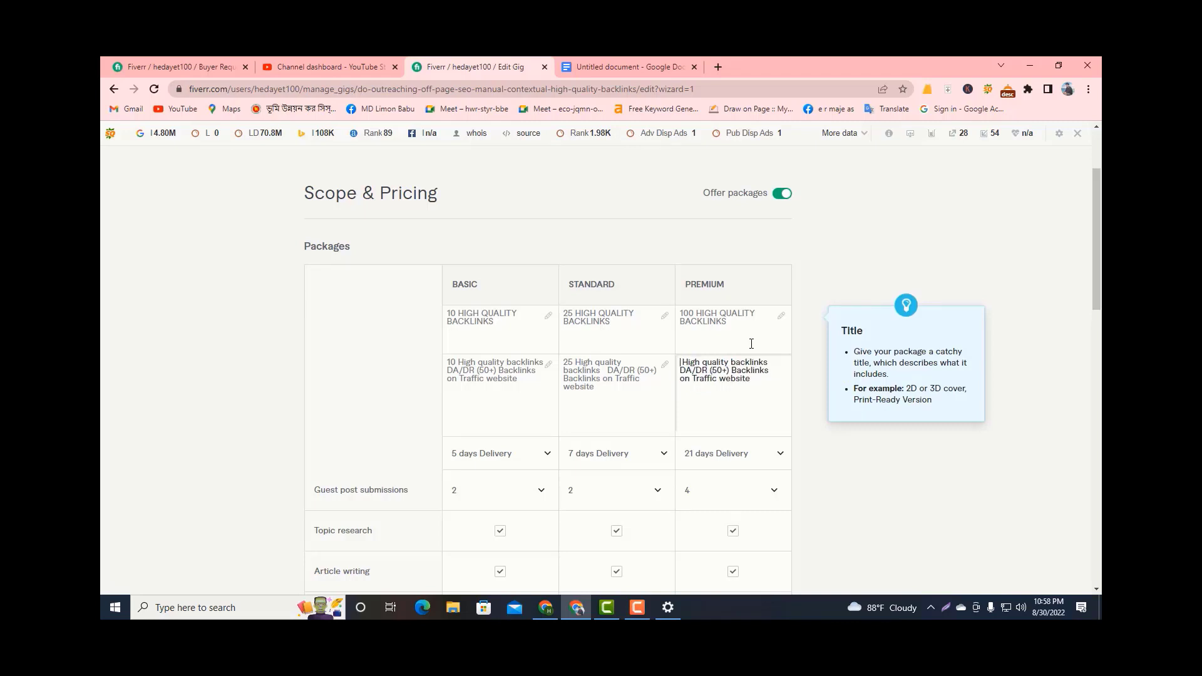
type("100")
Review the three packages, then save the gig's pricing and continue to the description and FAQ stage.
scroll(589, 389, "down", 2)
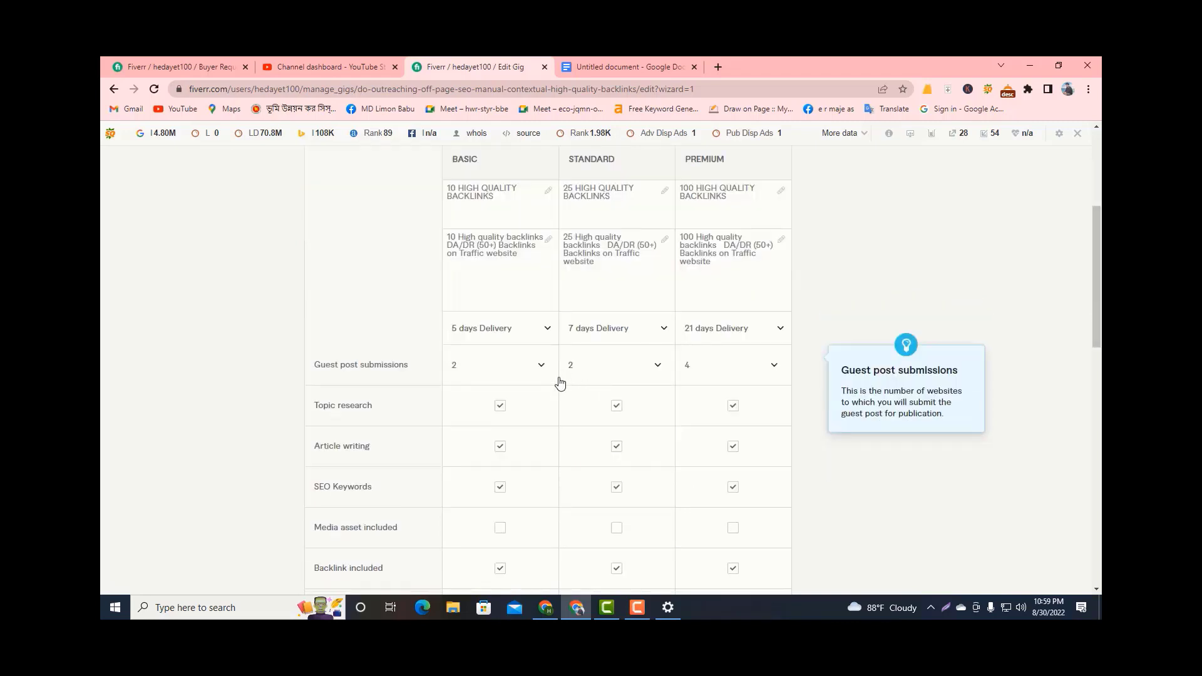
scroll(563, 376, "up", 3)
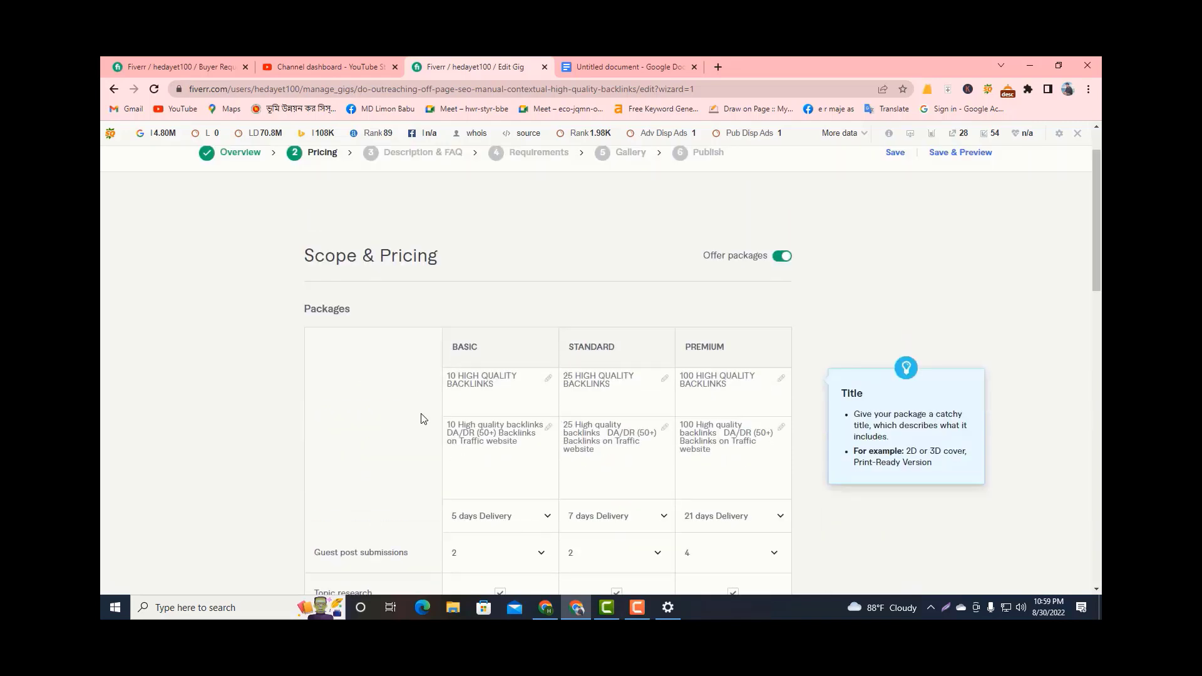
scroll(422, 419, "down", 2)
scroll(578, 450, "down", 2)
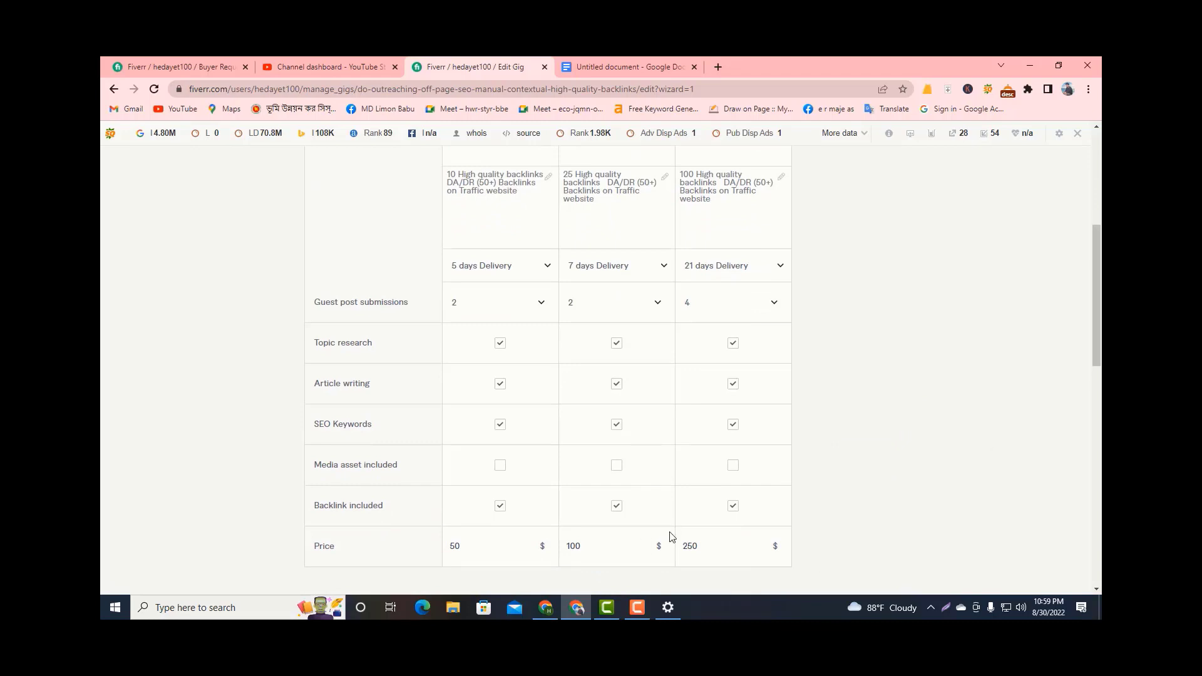
left_click(638, 611)
scroll(412, 443, "down", 4)
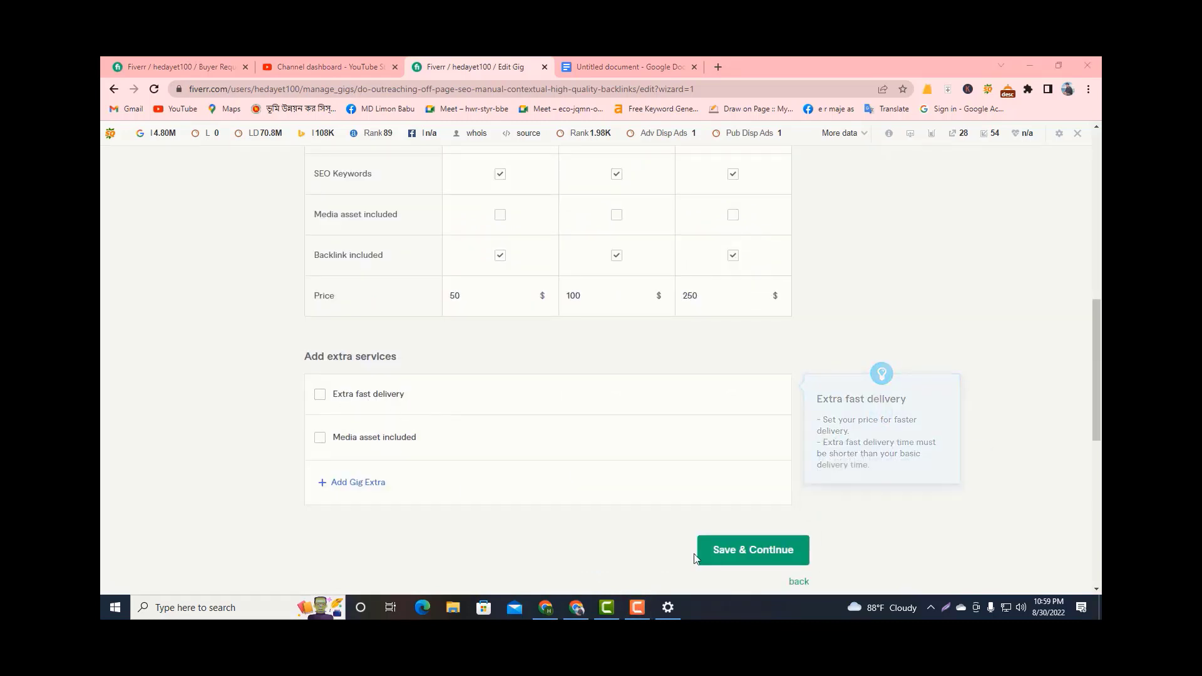
left_click(741, 555)
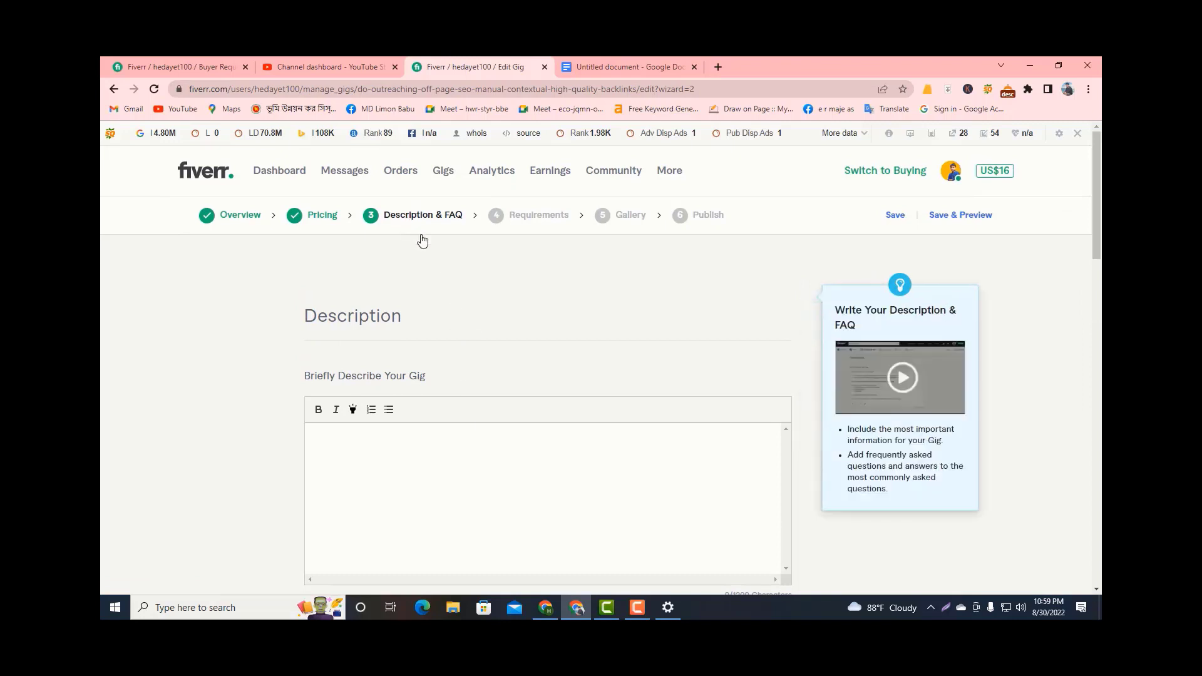
Fill the gig description with the document's text from "Our OFF-PAGE SEO strategies and features:" through "Thank you".
left_click(344, 446)
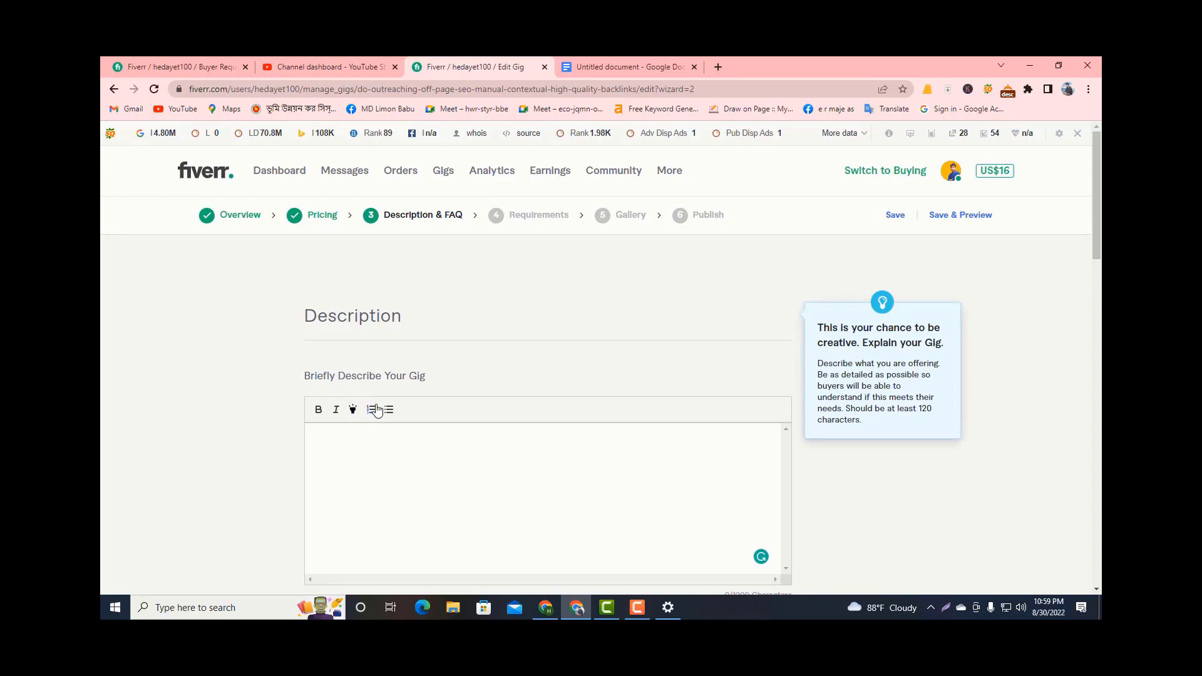
left_click(595, 68)
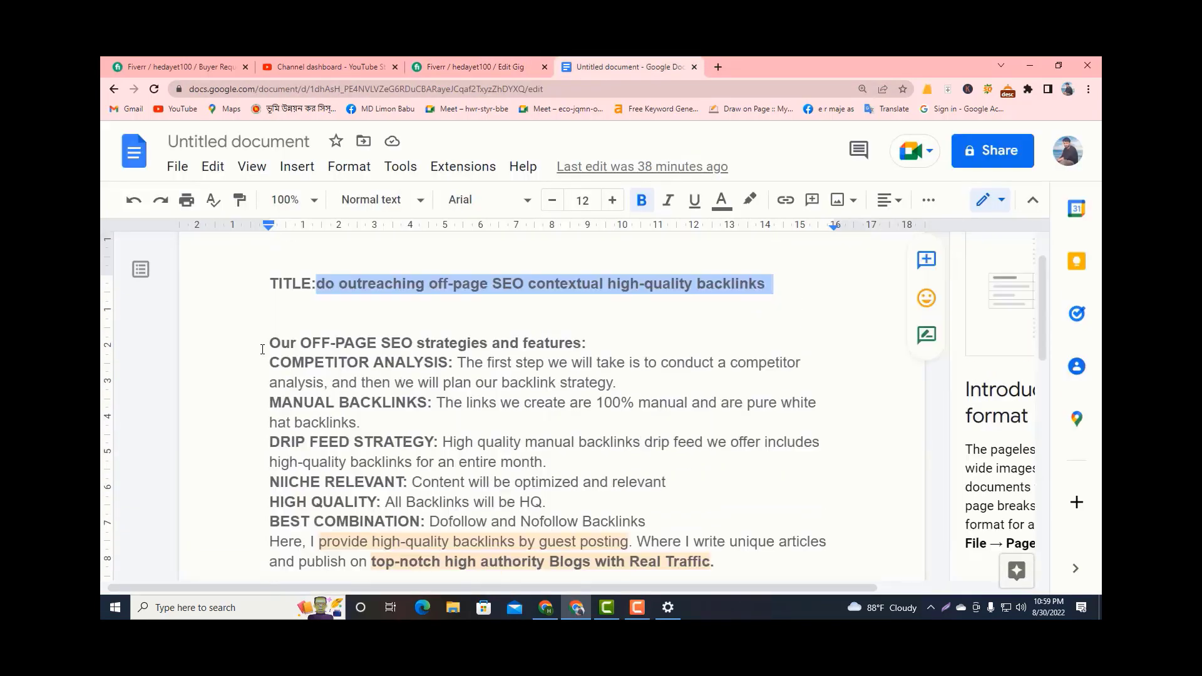
left_click_drag(262, 349, 361, 430)
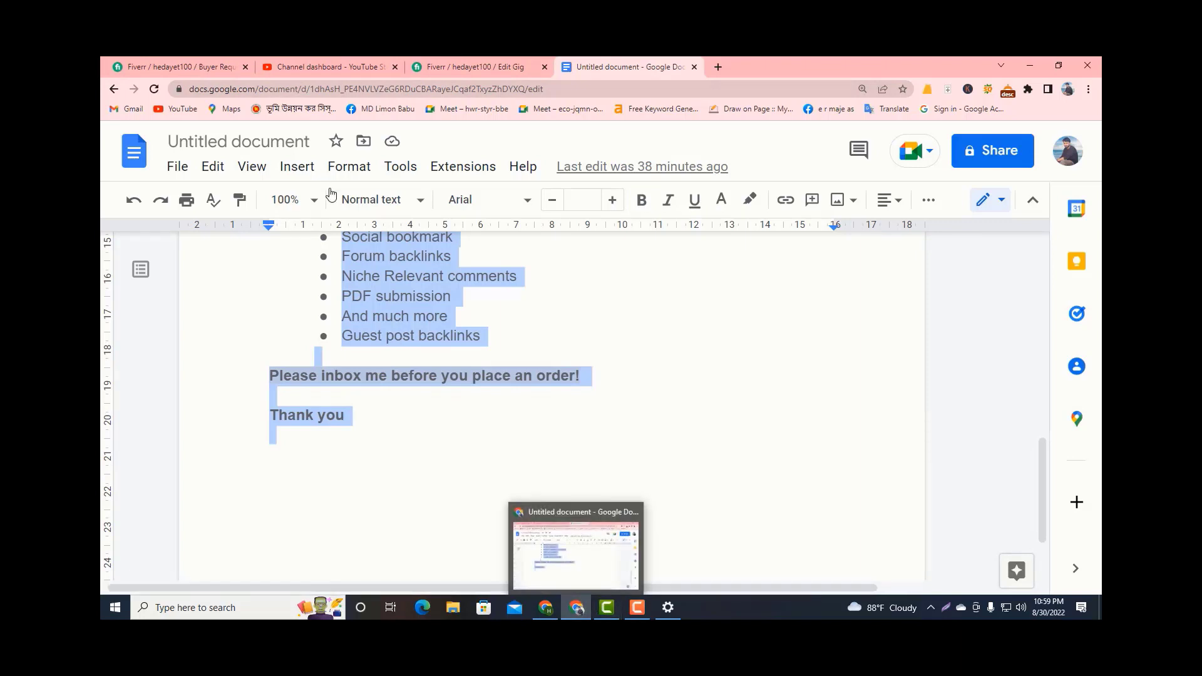
left_click(460, 66)
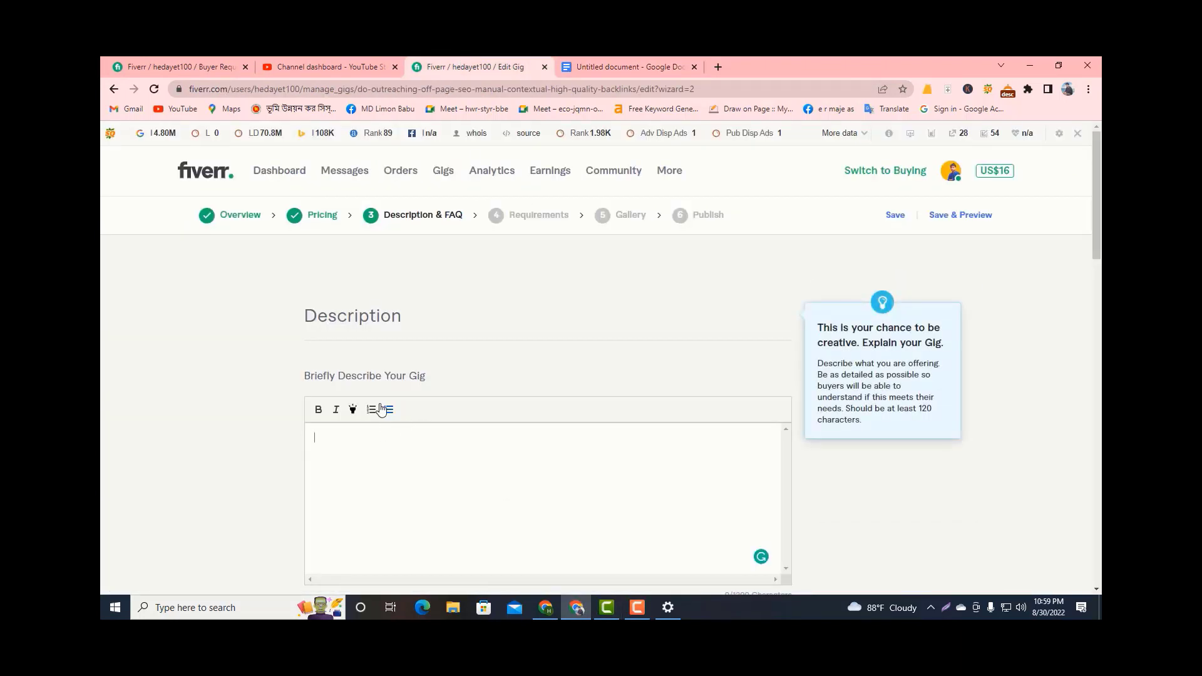
key("ctrl+v")
scroll(473, 438, "up", 10)
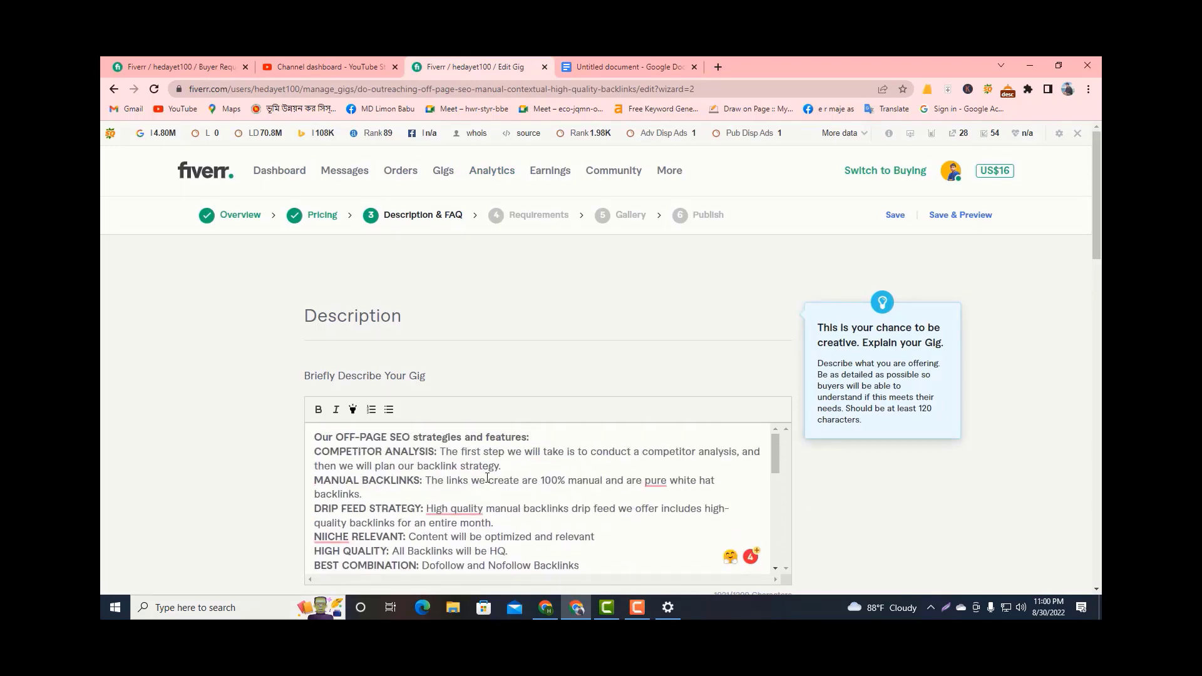
Select the title text after "TITLE:" in the document and return to the gig description.
key("ctrl+Tab")
scroll(545, 361, "up", 15)
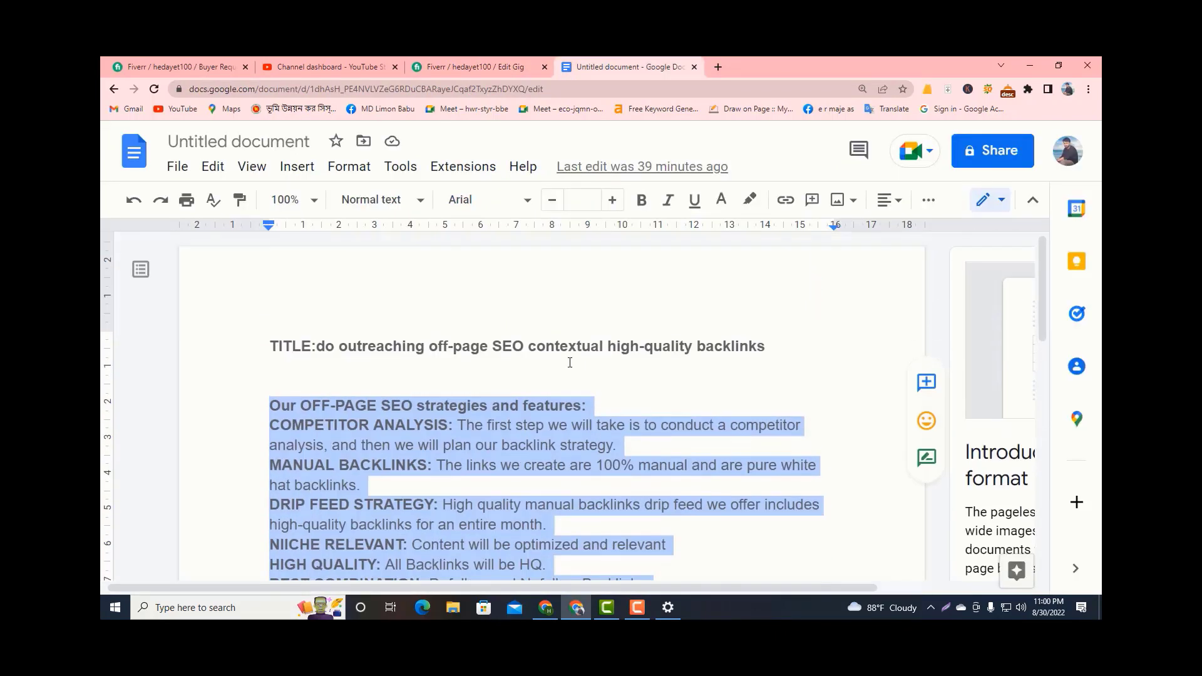
left_click(544, 362)
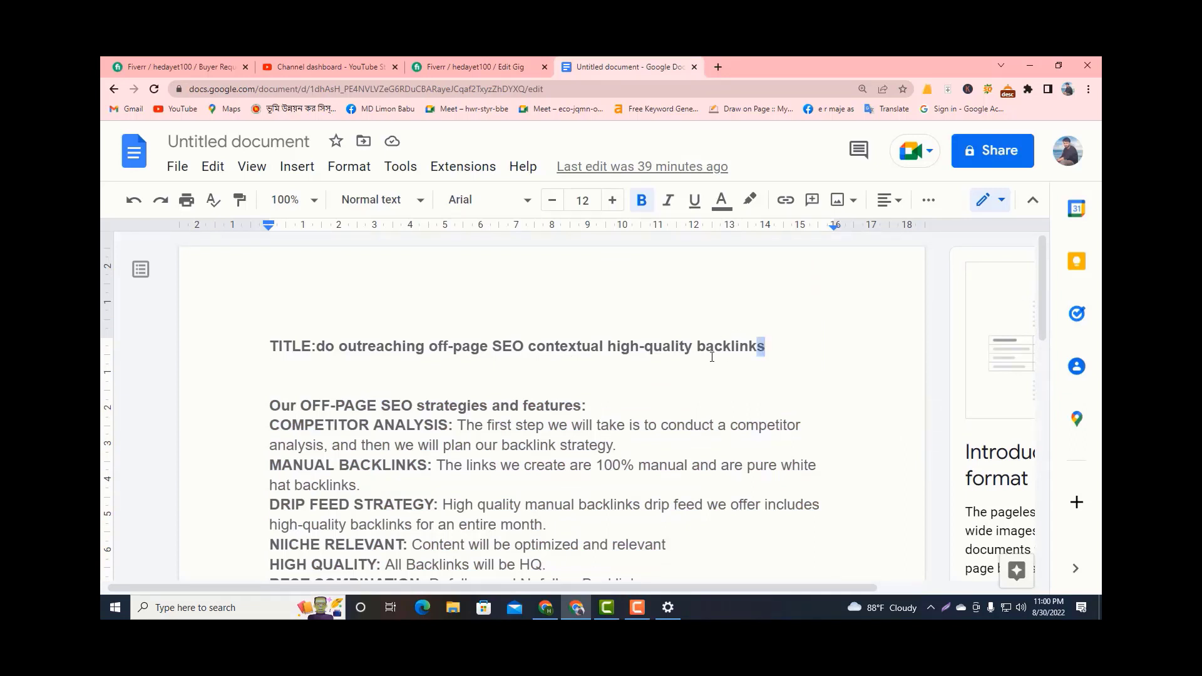
left_click_drag(766, 347, 321, 349)
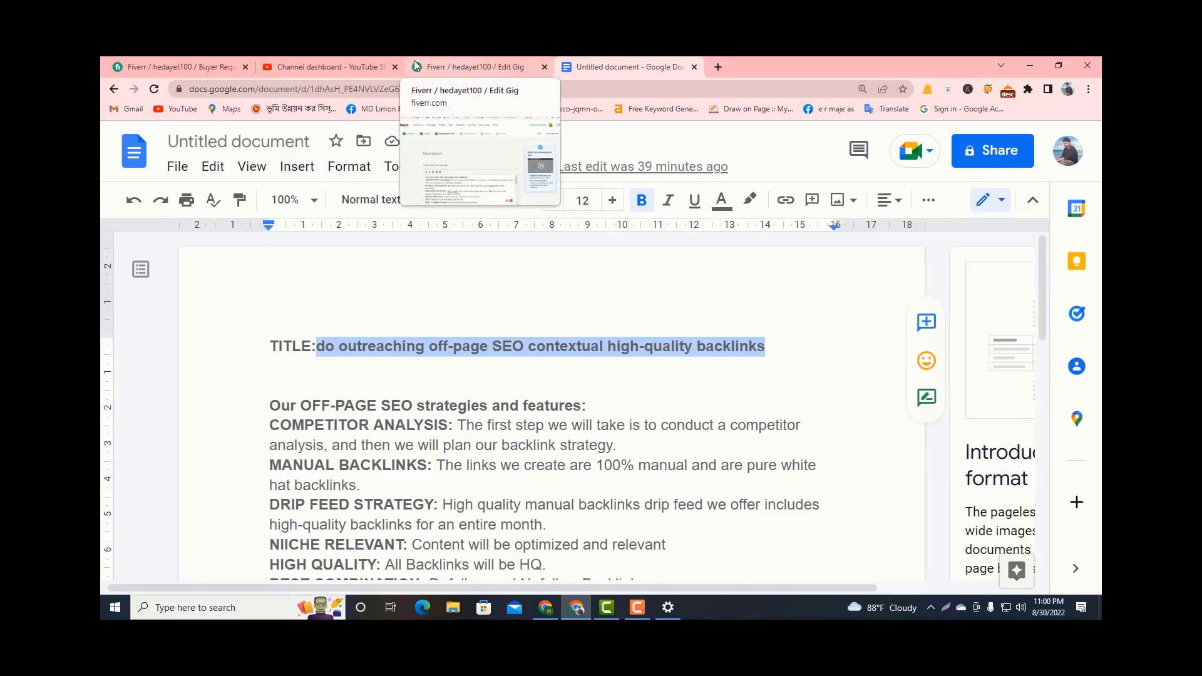
left_click(448, 65)
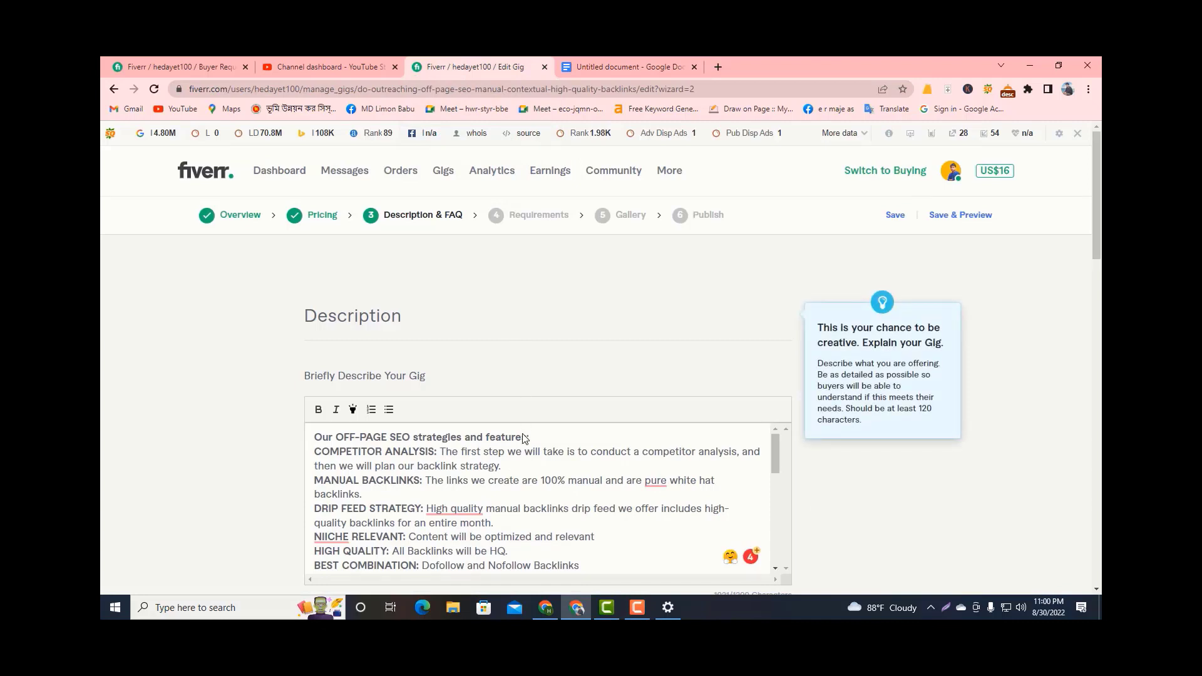
Review the gig description from its opening heading to the closing thank-you line.
scroll(513, 480, "down", 10)
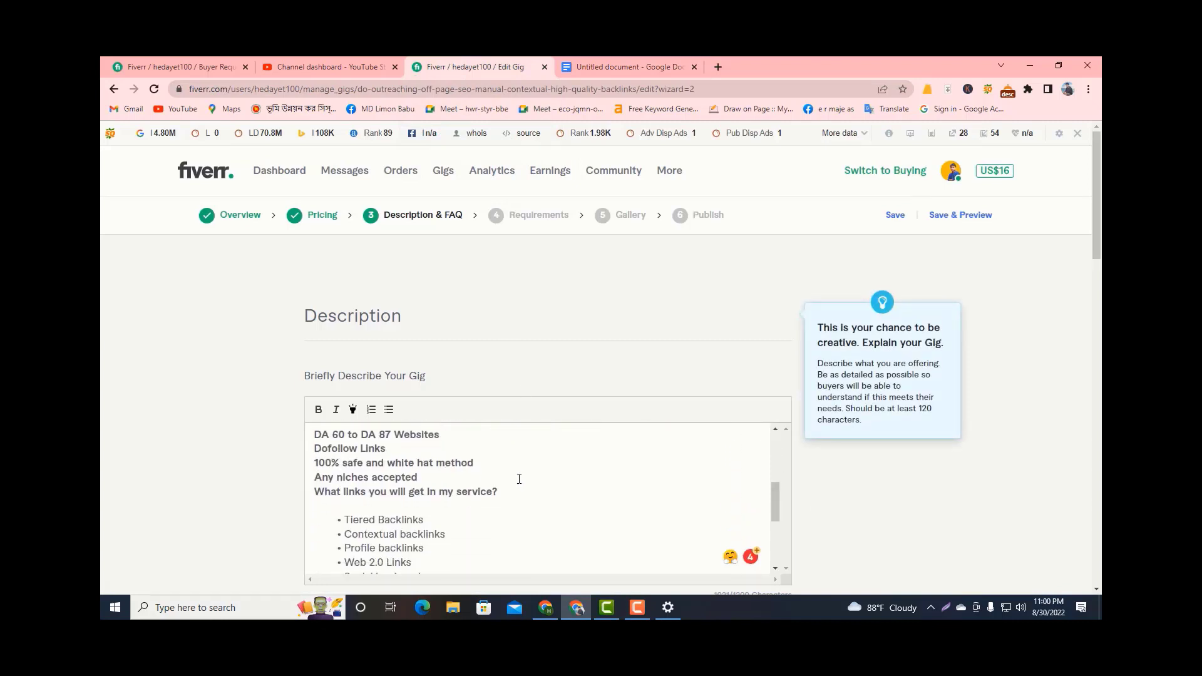
scroll(519, 480, "down", 2)
scroll(519, 478, "down", 3)
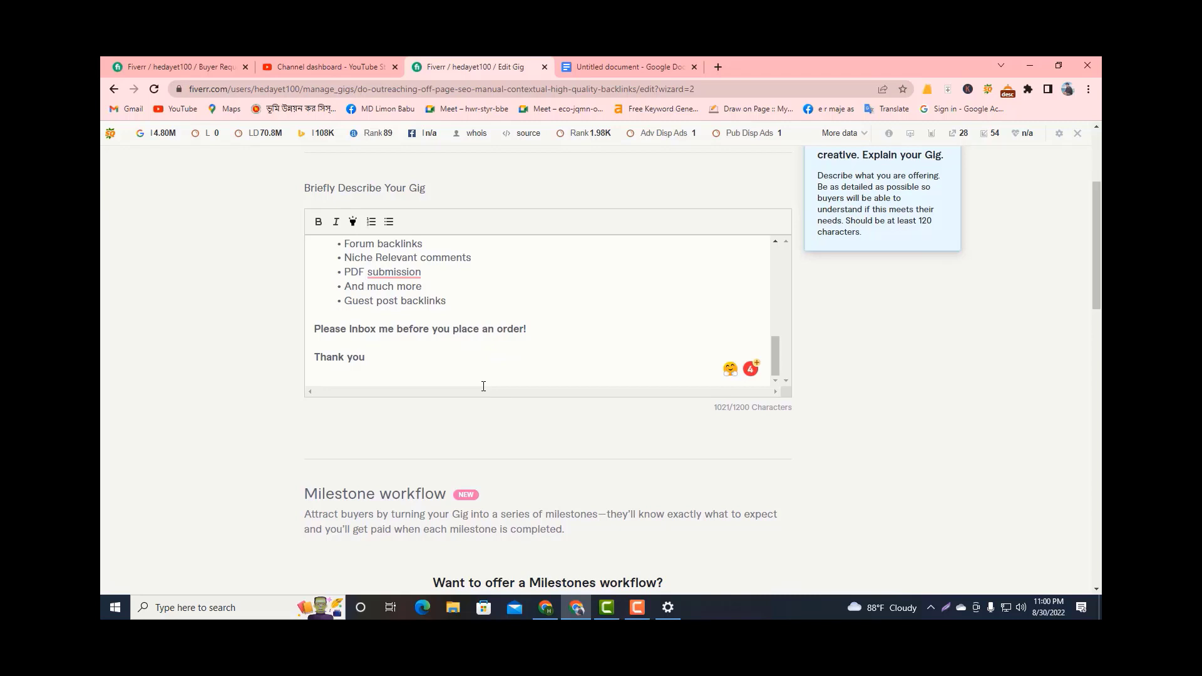
scroll(455, 343, "up", 12)
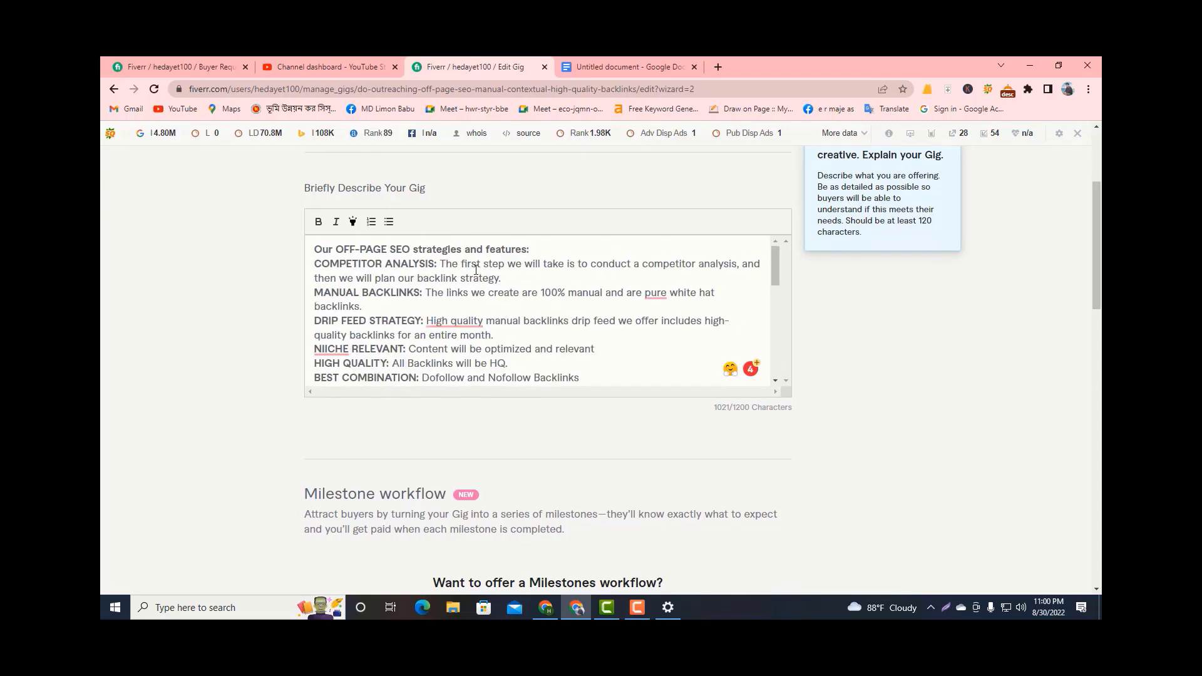
Change the document's title to "do outreaching off-page SEO mannual contextual high-quality backlinks" and copy it for the gig description.
left_click(586, 62)
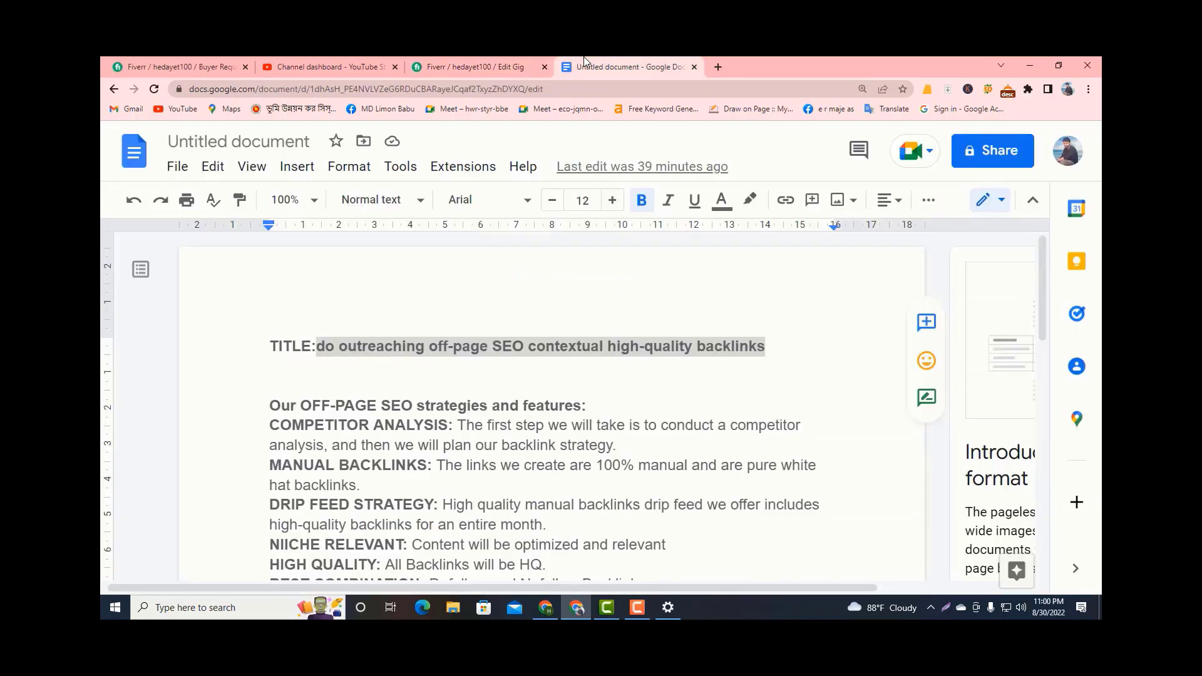
left_click(767, 346)
left_click_drag(771, 347, 311, 336)
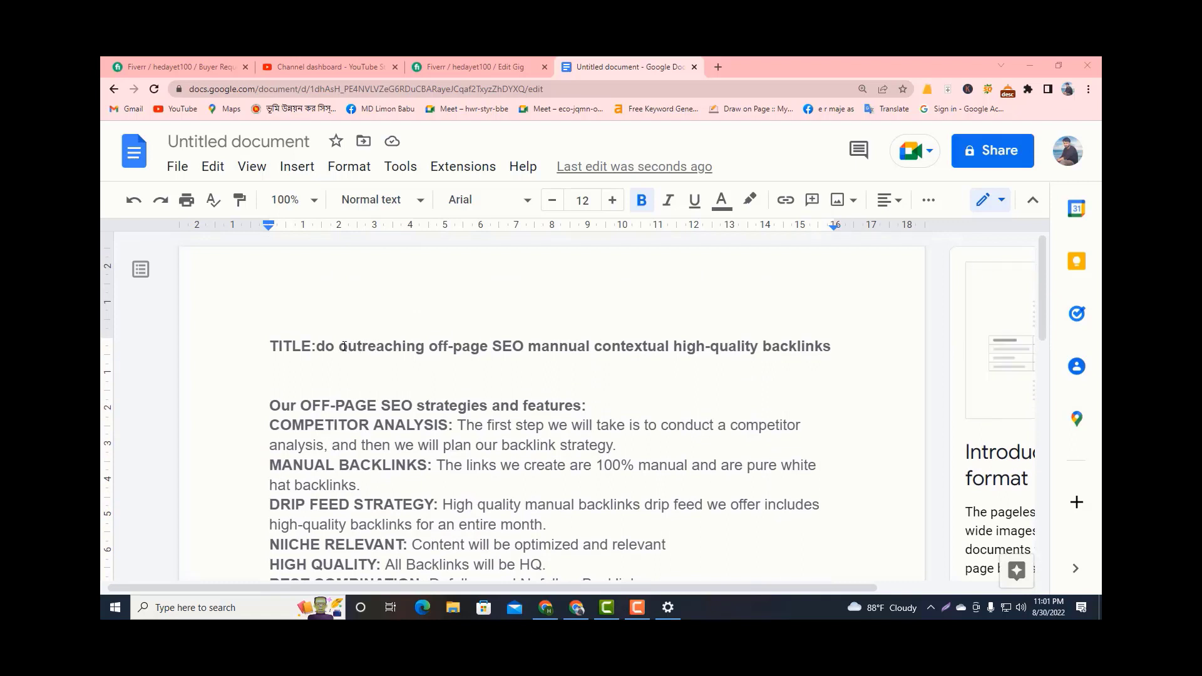
left_click_drag(320, 349, 895, 321)
key("ctrl+c")
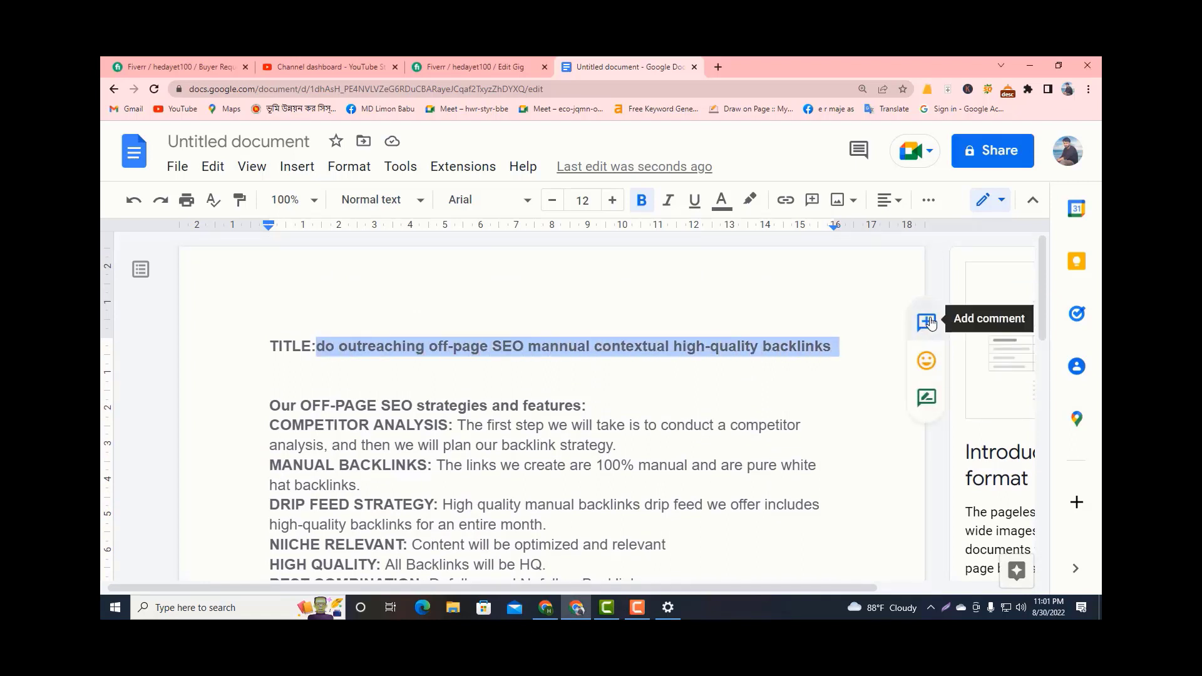
left_click(464, 63)
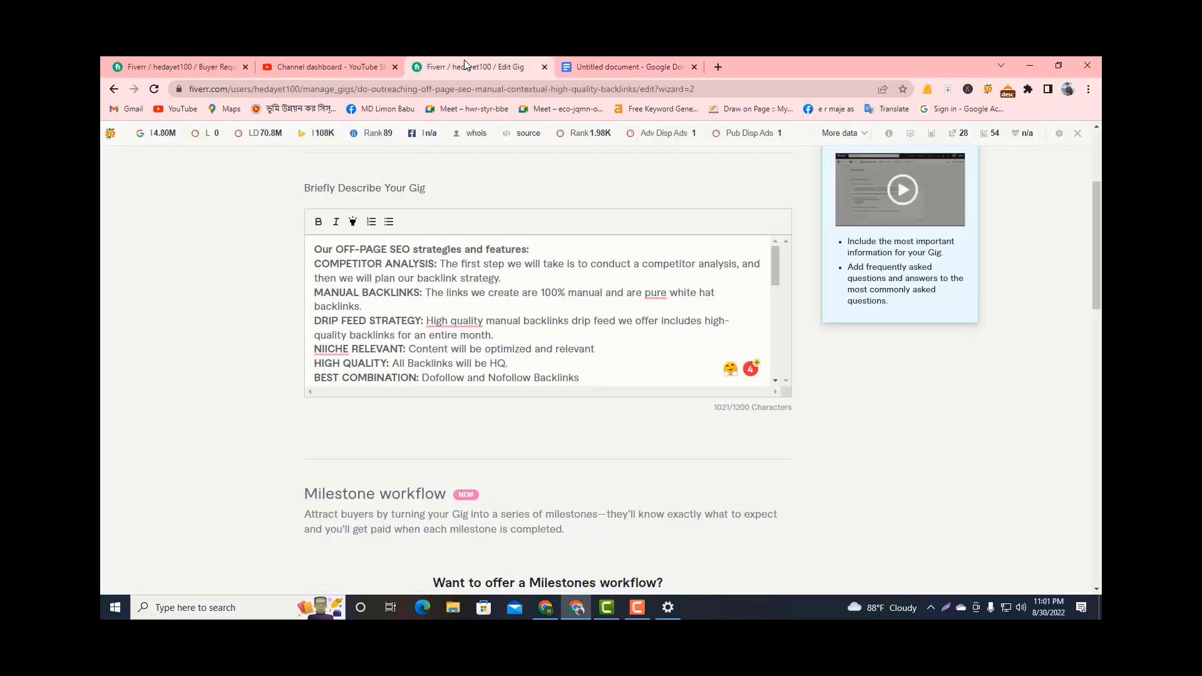
Insert the copied title as a new first line of the gig description and remove the surplus blank line below it.
scroll(501, 347, "up", 3)
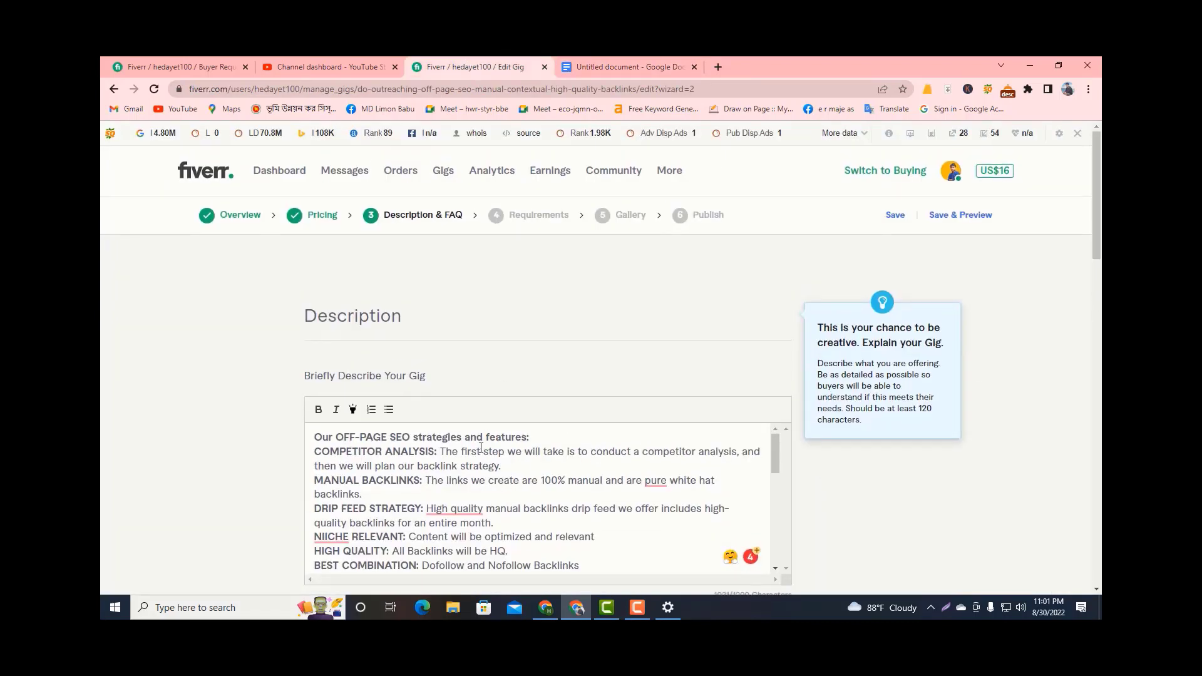
key("Return")
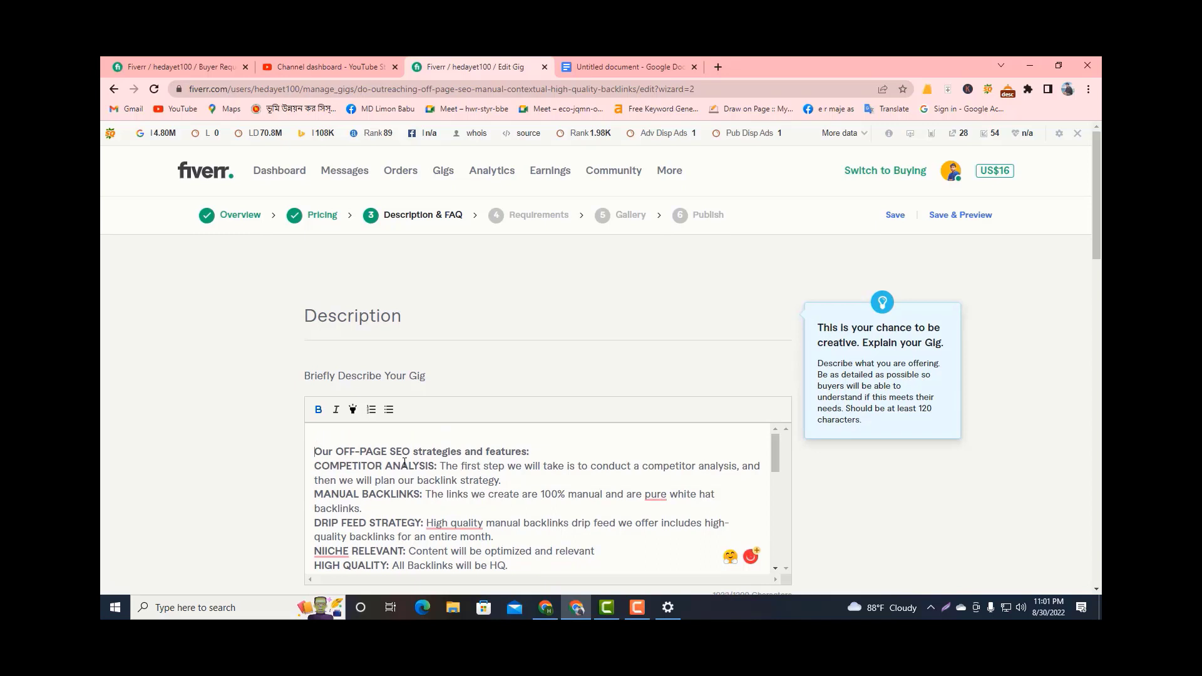
key("ctrl+v")
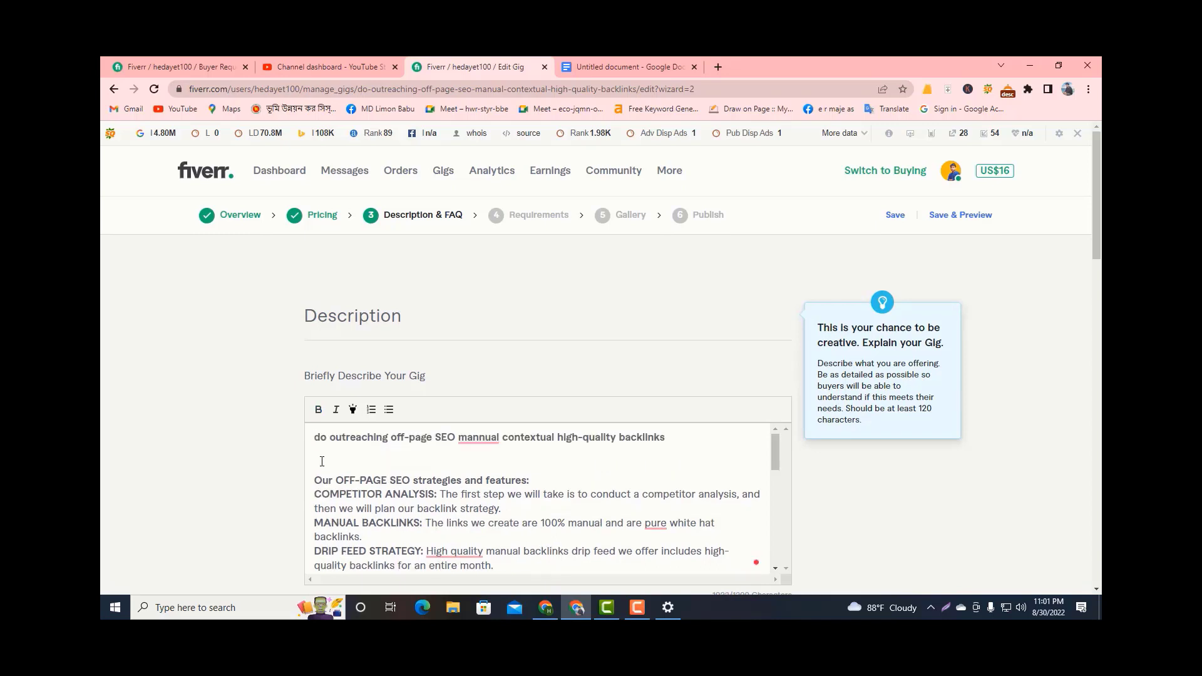
key("BackSpace")
Capitalize the first word of the description's title line as "DO".
double_click(320, 438)
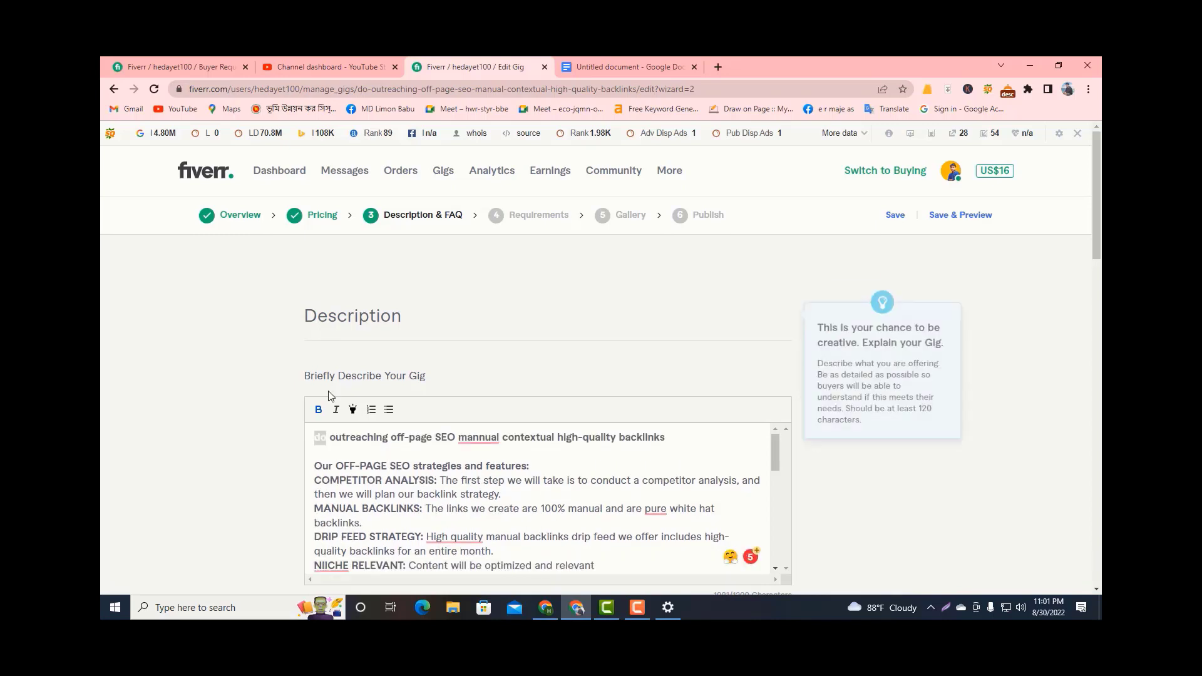
key("BackSpace")
type("D")
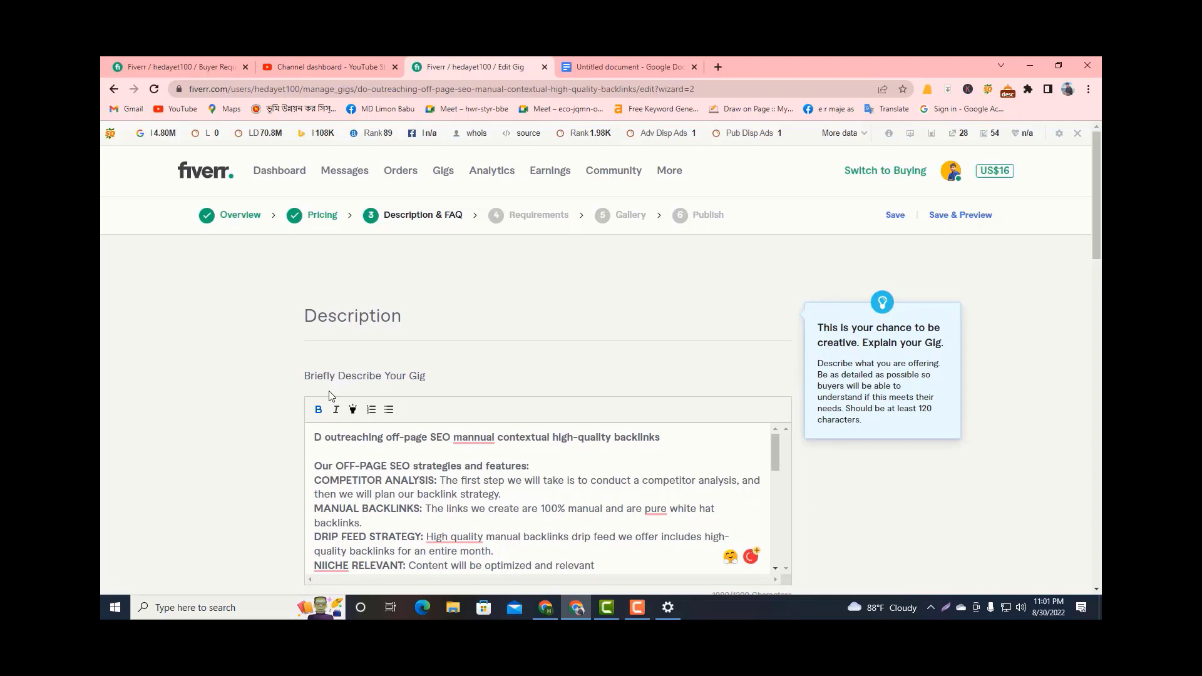
type("O")
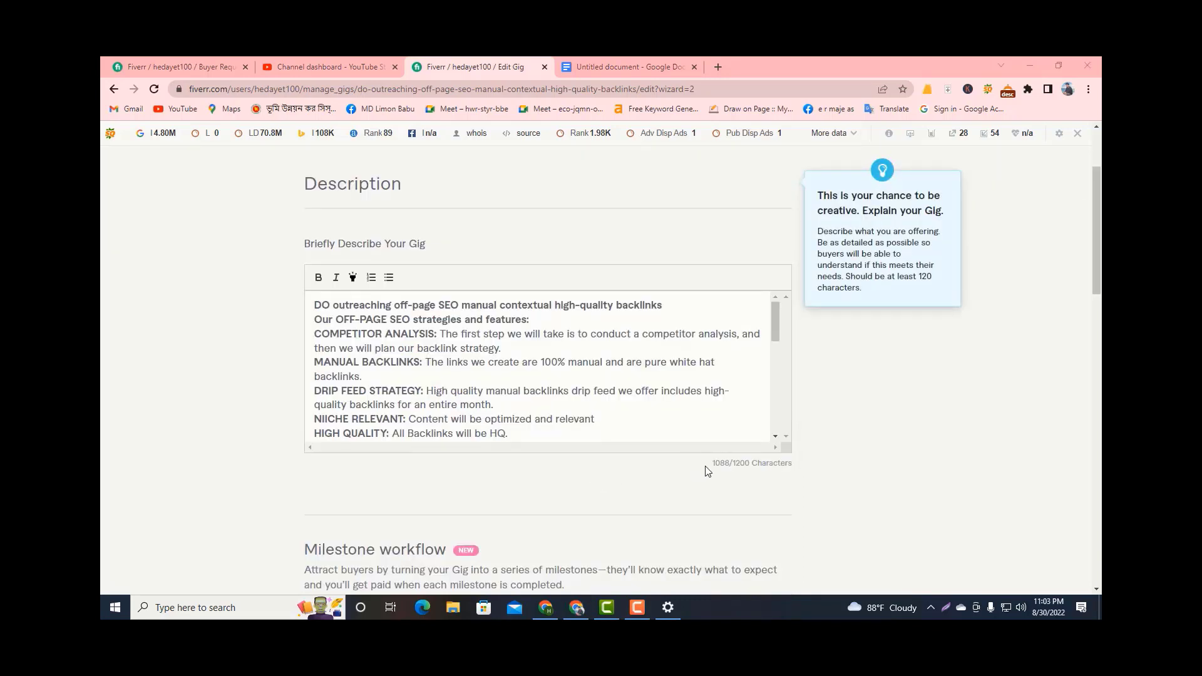
Check the description's character count and reread its text.
left_click_drag(710, 467, 787, 465)
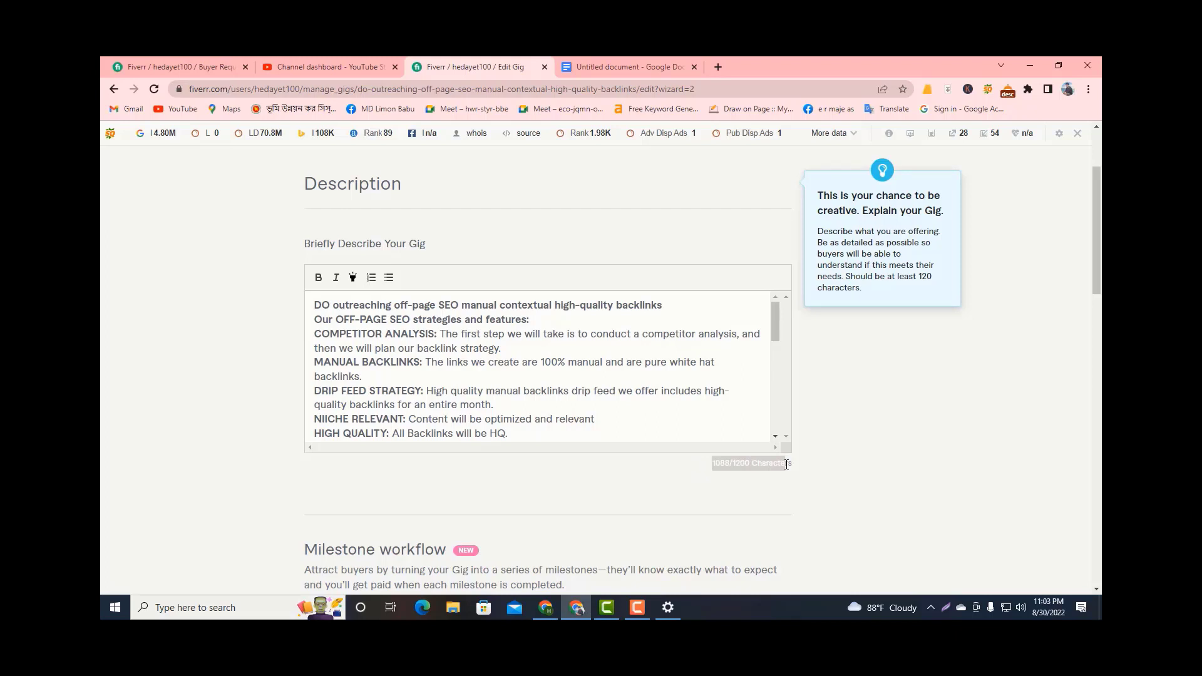
left_click(680, 484)
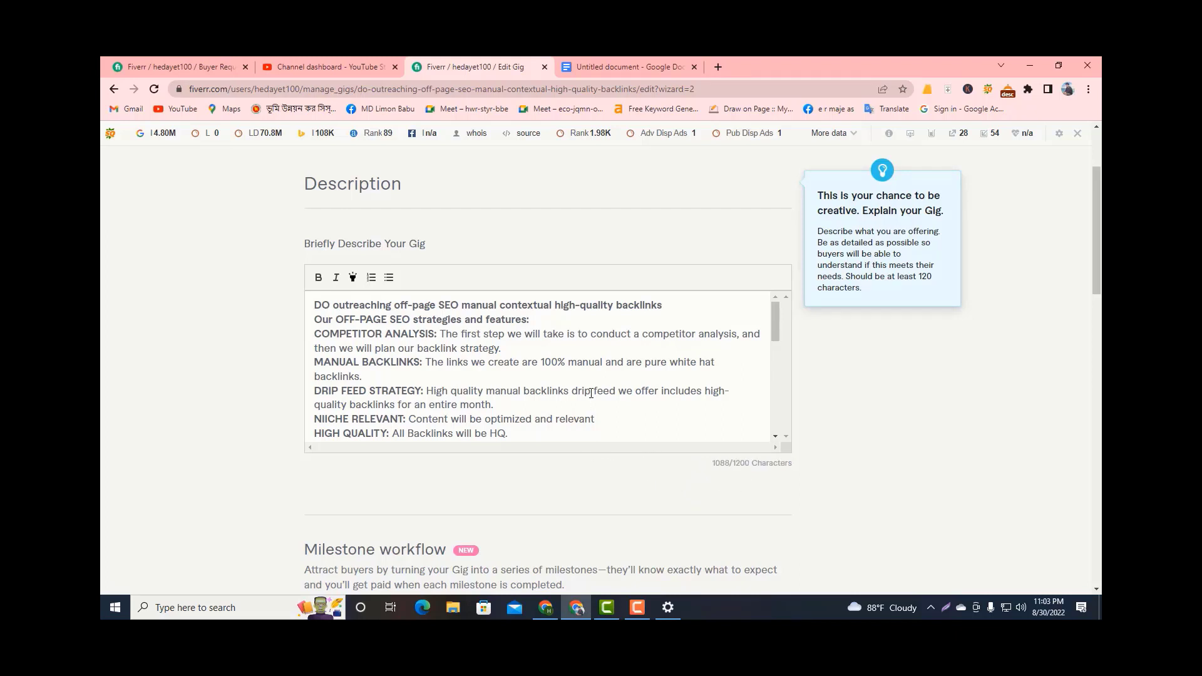
scroll(553, 387, "up", 1)
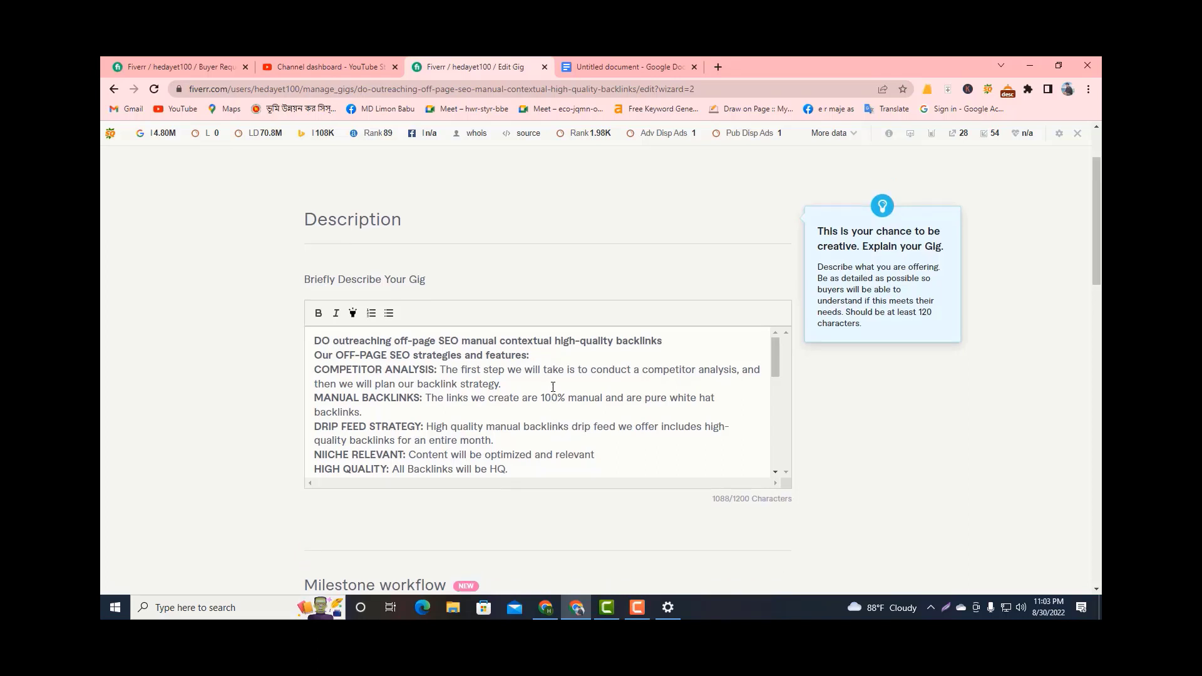
scroll(552, 388, "down", 2)
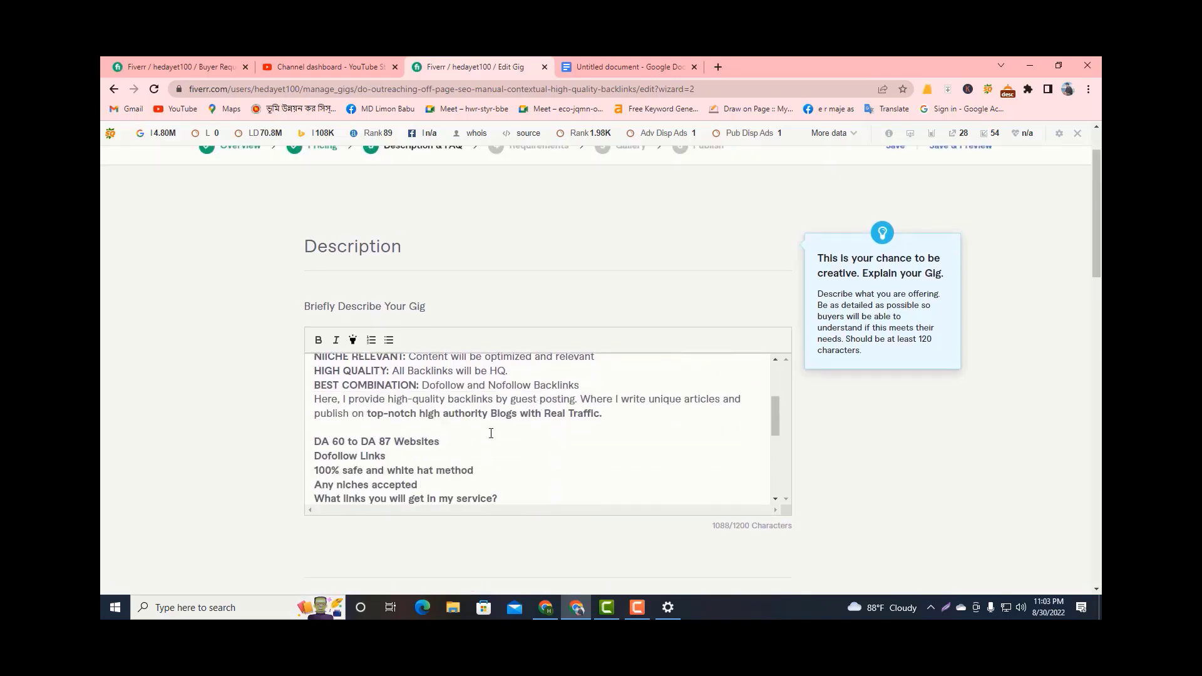
scroll(491, 426, "up", 3)
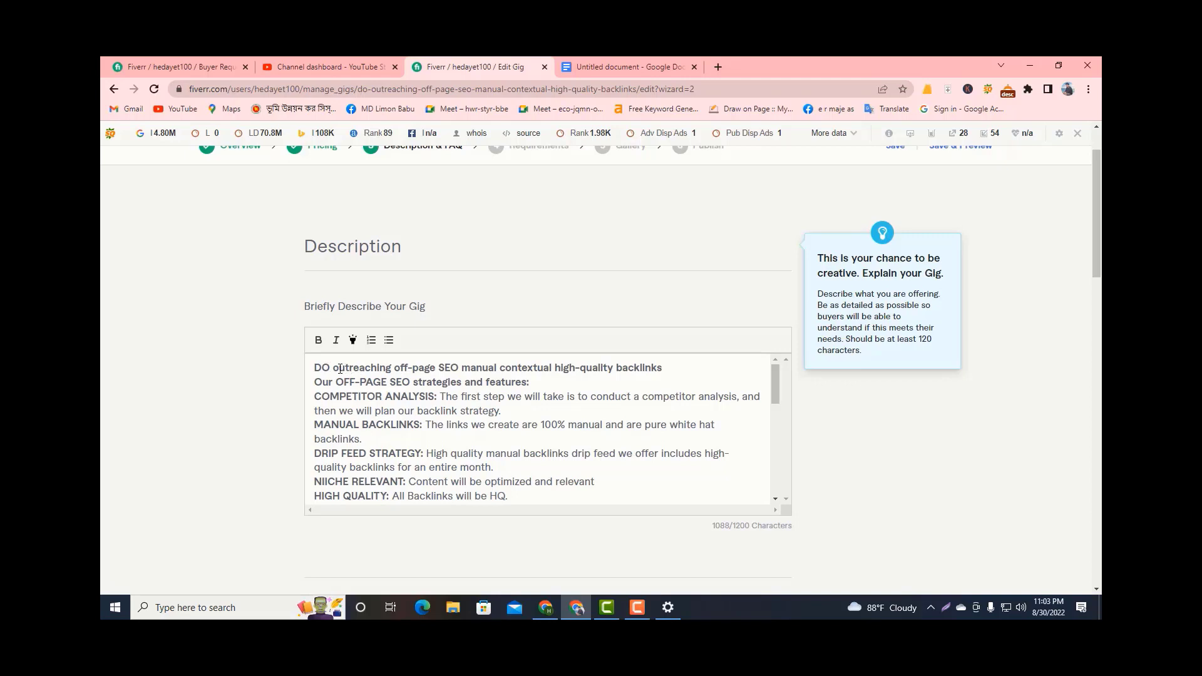
Copy "contextual high-quality backlinks" from the title line and append it after "HQ &" in the HIGH QUALITY line.
left_click_drag(332, 367, 631, 378)
left_click(630, 378)
left_click_drag(501, 368, 668, 367)
key("ctrl+c")
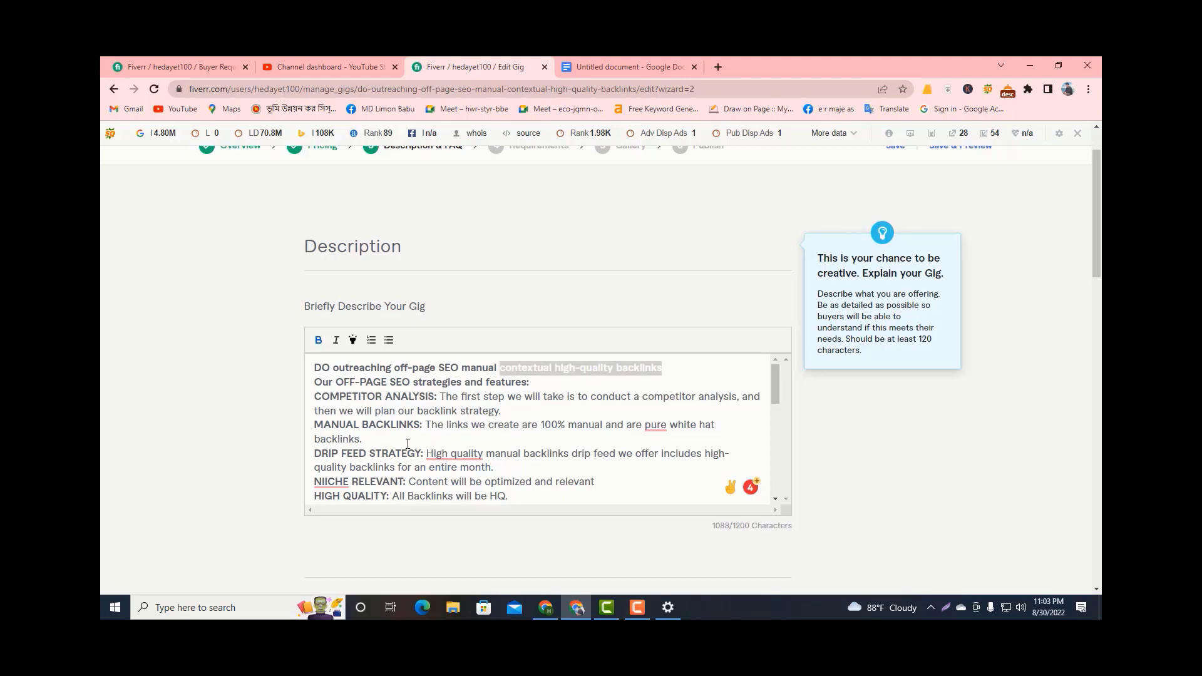
scroll(408, 444, "down", 1)
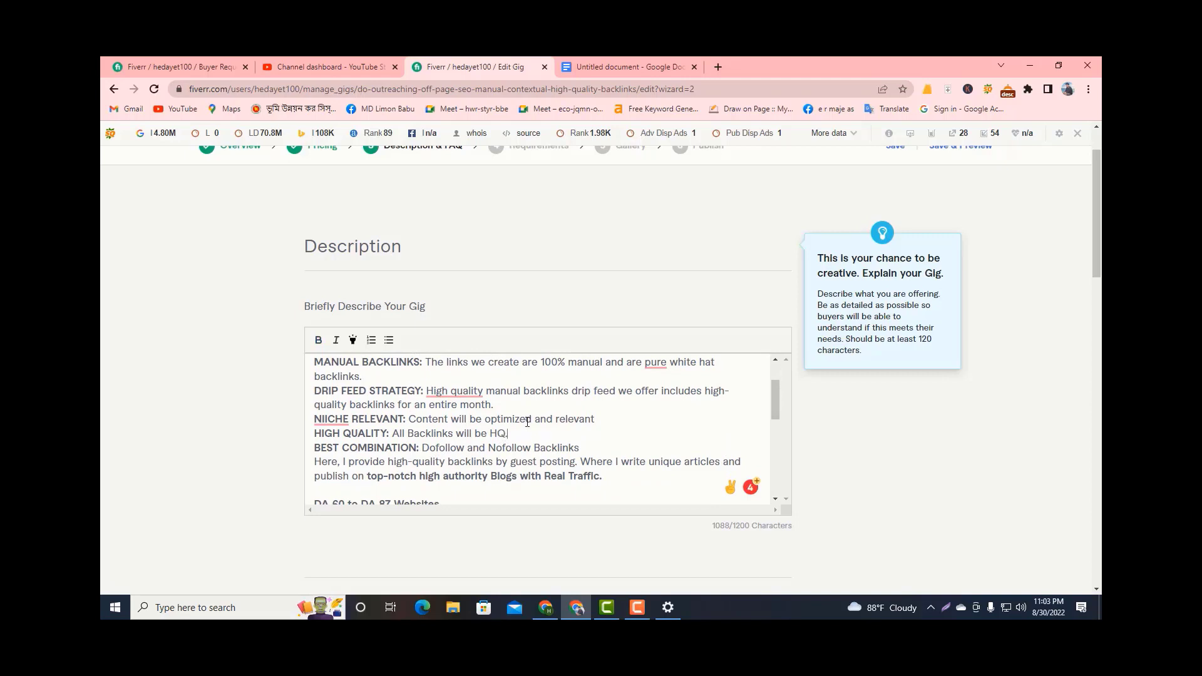
key("BackSpace")
type("&")
key("ctrl+v")
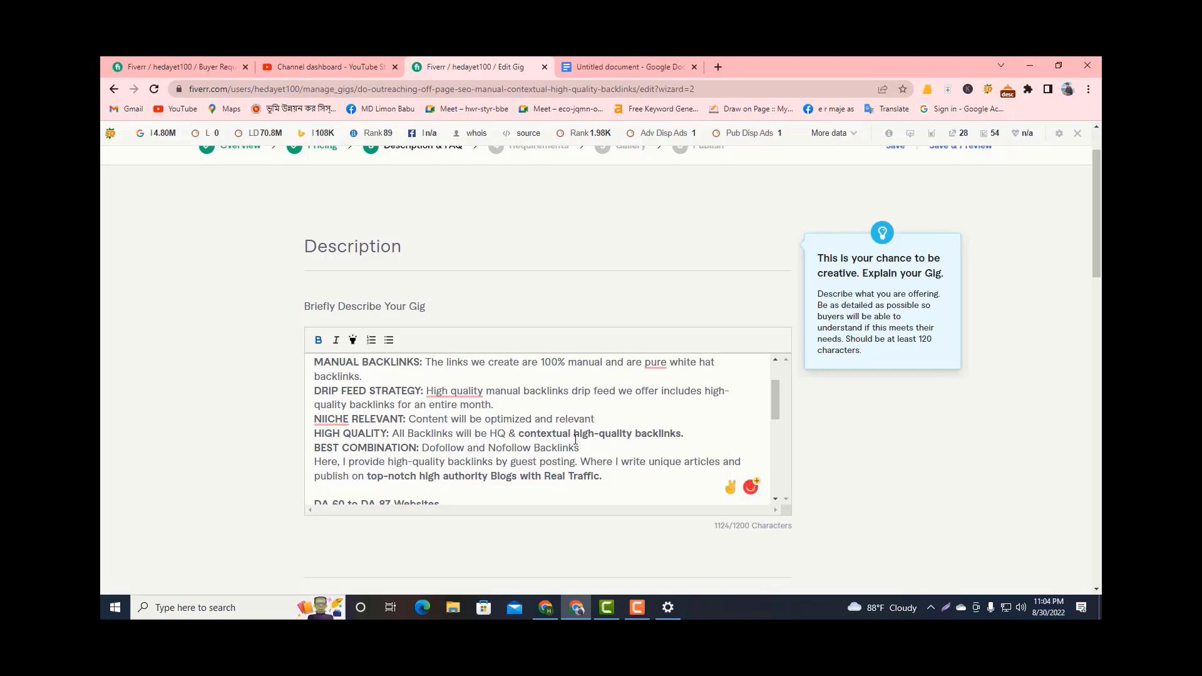
Replace the "Contextual backlinks" bullet in the service link list with "contextual high-quality backlinks".
scroll(575, 440, "down", 4)
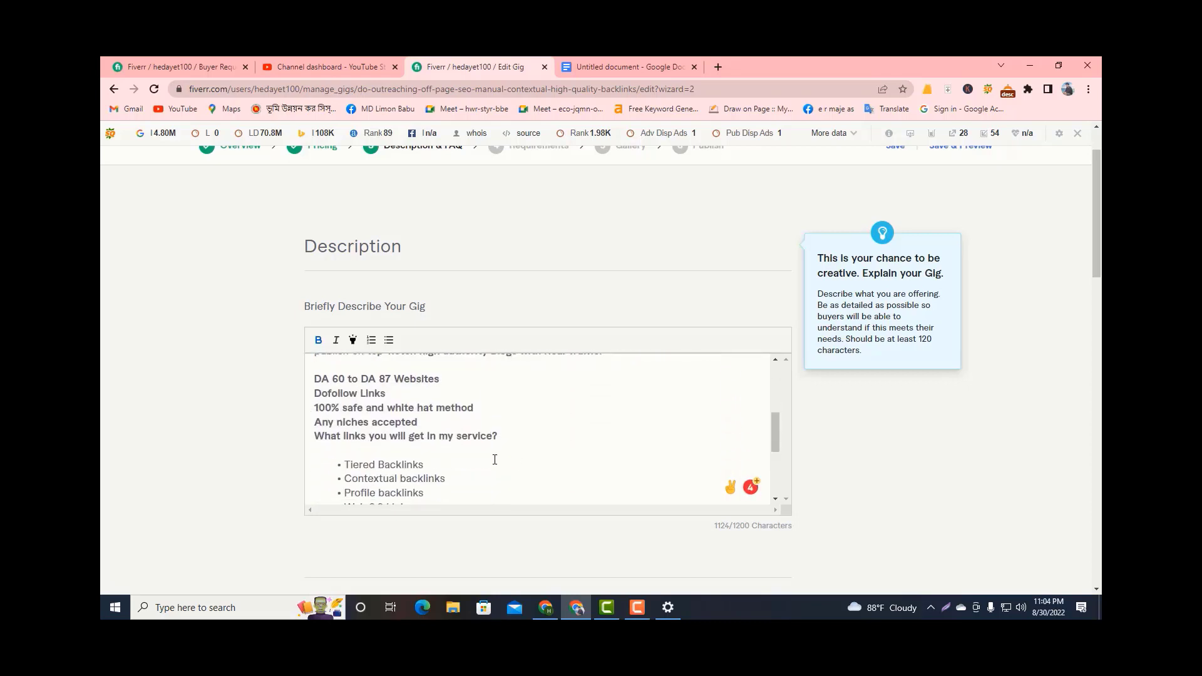
scroll(495, 460, "down", 2)
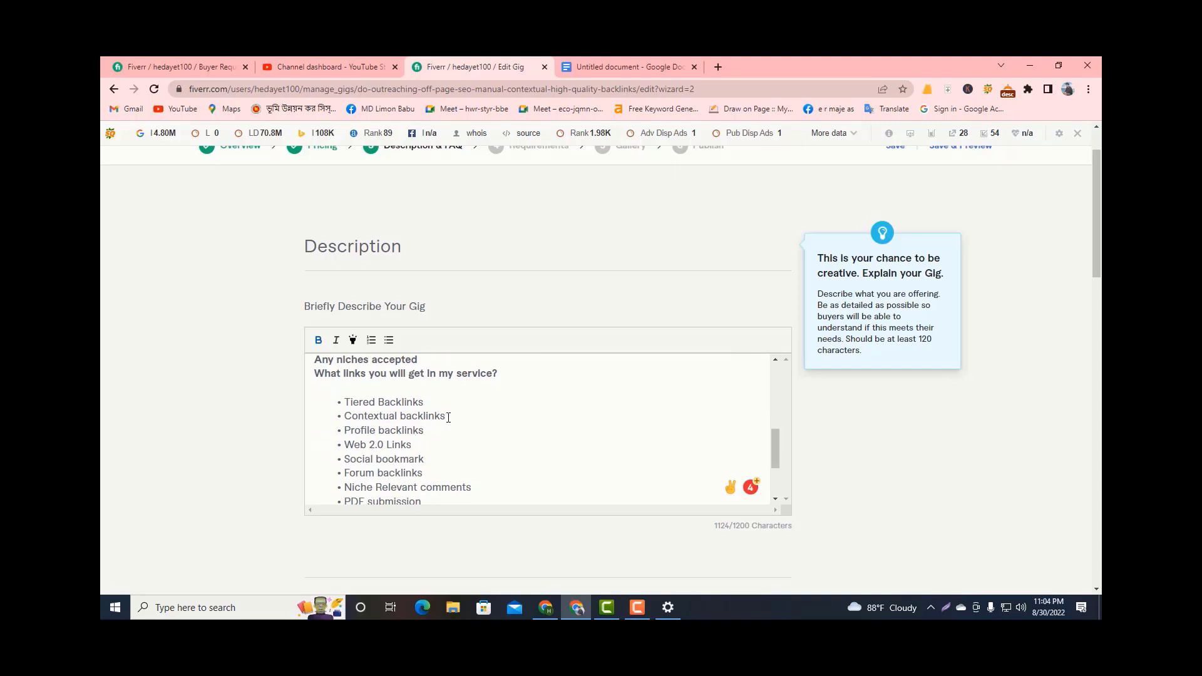
left_click_drag(449, 416, 348, 416)
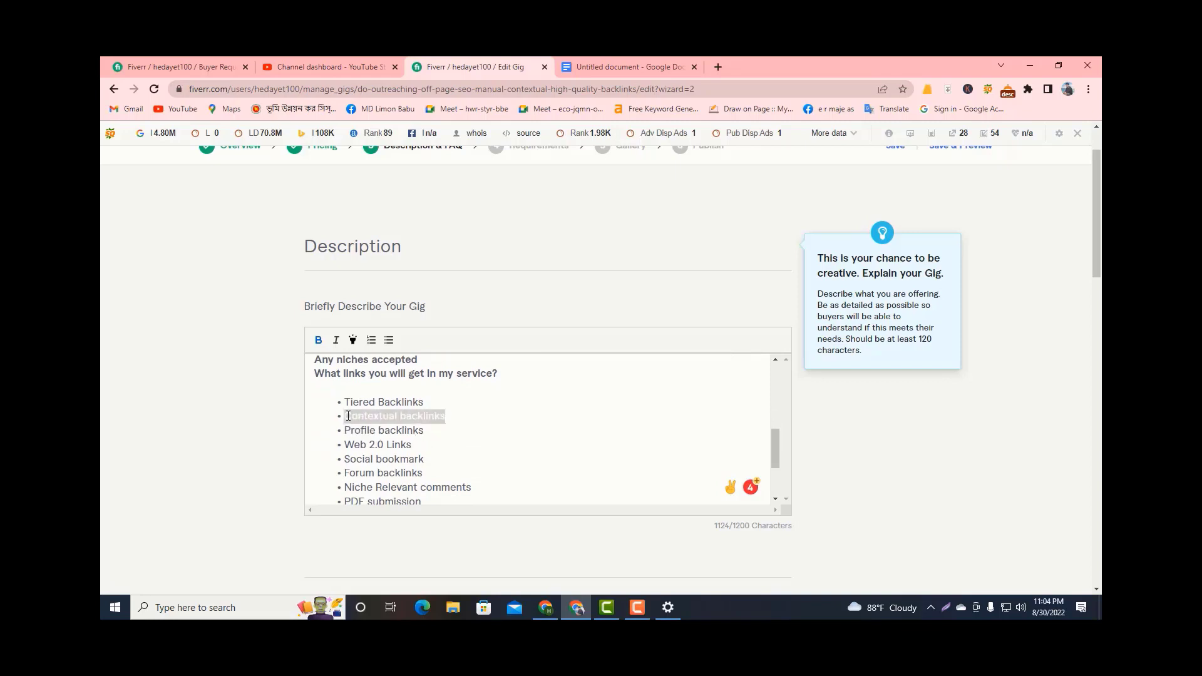
key("BackSpace")
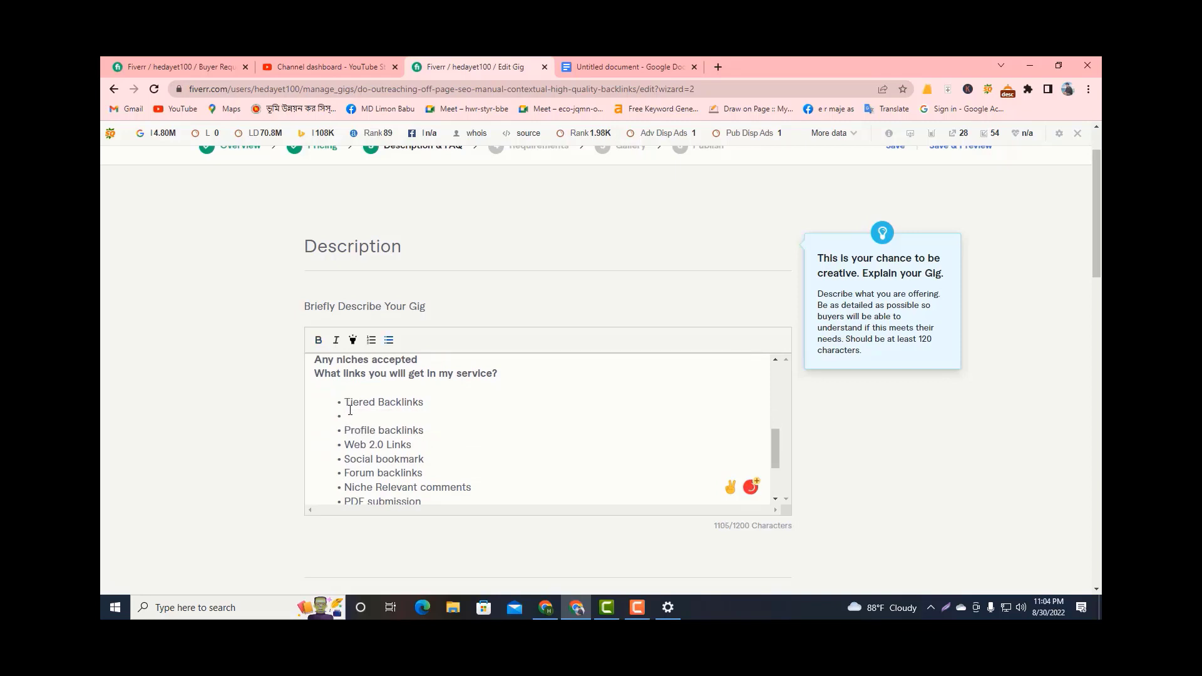
key("ctrl+v")
scroll(476, 469, "down", 1)
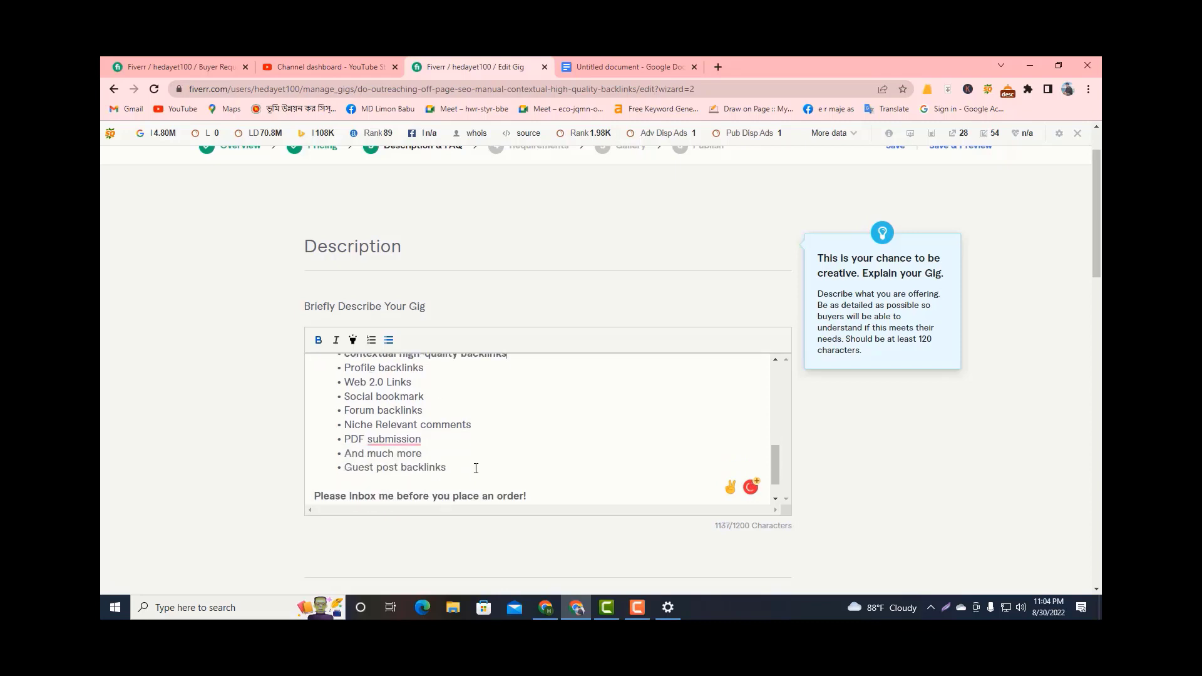
Reread the finished gig description and save the Description & FAQ stage to continue to Requirements.
scroll(476, 476, "down", 2)
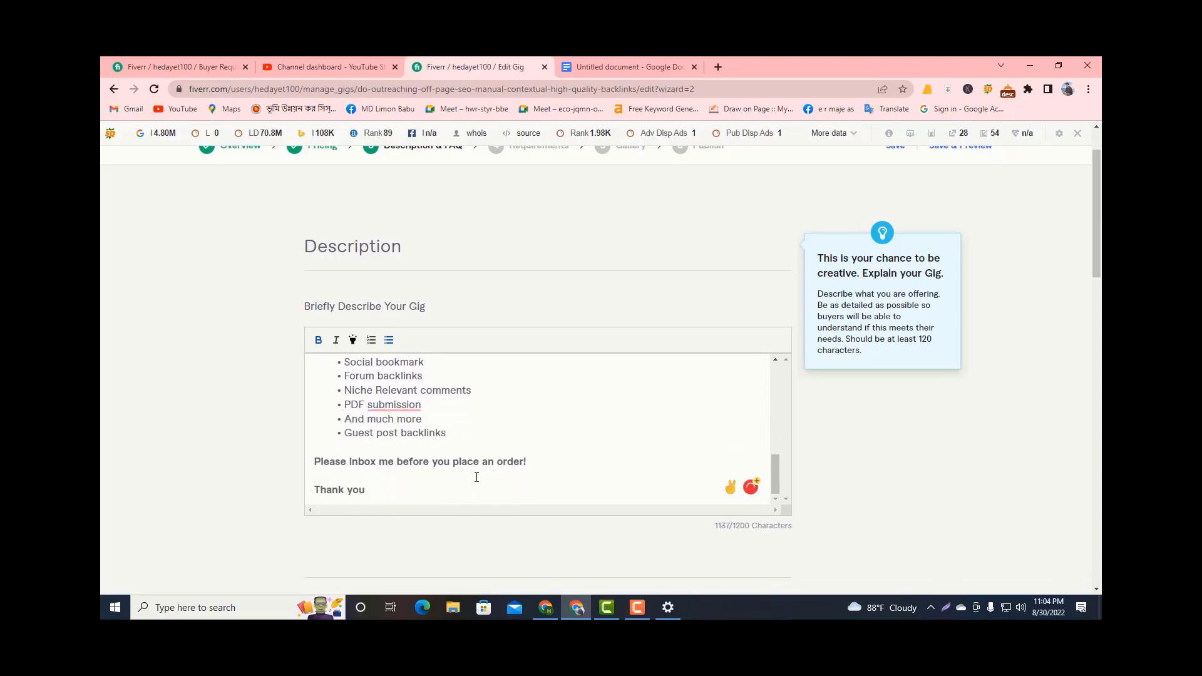
scroll(476, 477, "up", 10)
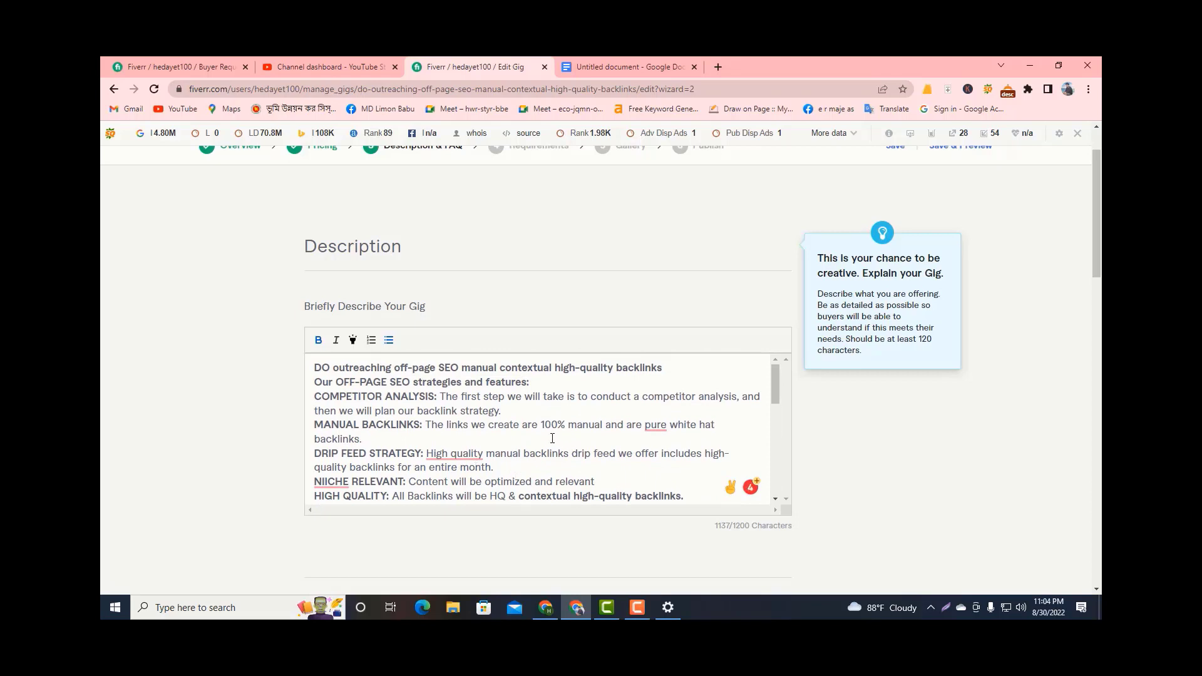
scroll(553, 437, "up", 1)
scroll(553, 437, "down", 10)
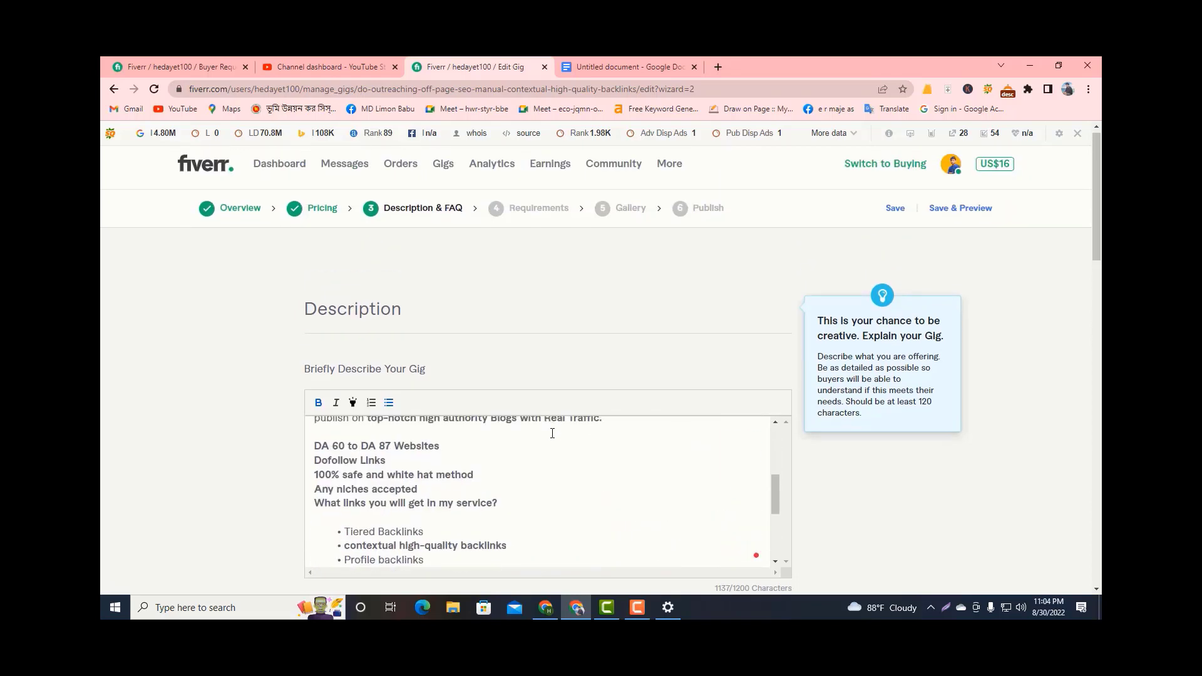
scroll(589, 463, "down", 4)
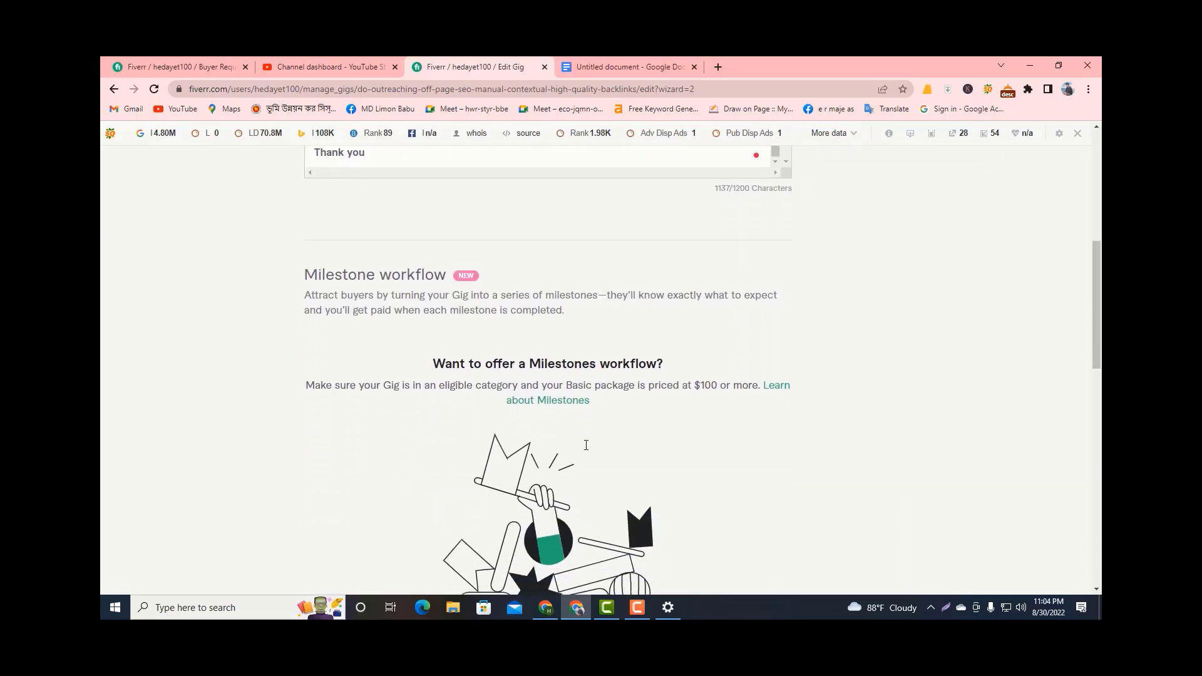
scroll(589, 464, "up", 4)
scroll(626, 349, "up", 6)
scroll(599, 346, "down", 5)
scroll(596, 416, "down", 10)
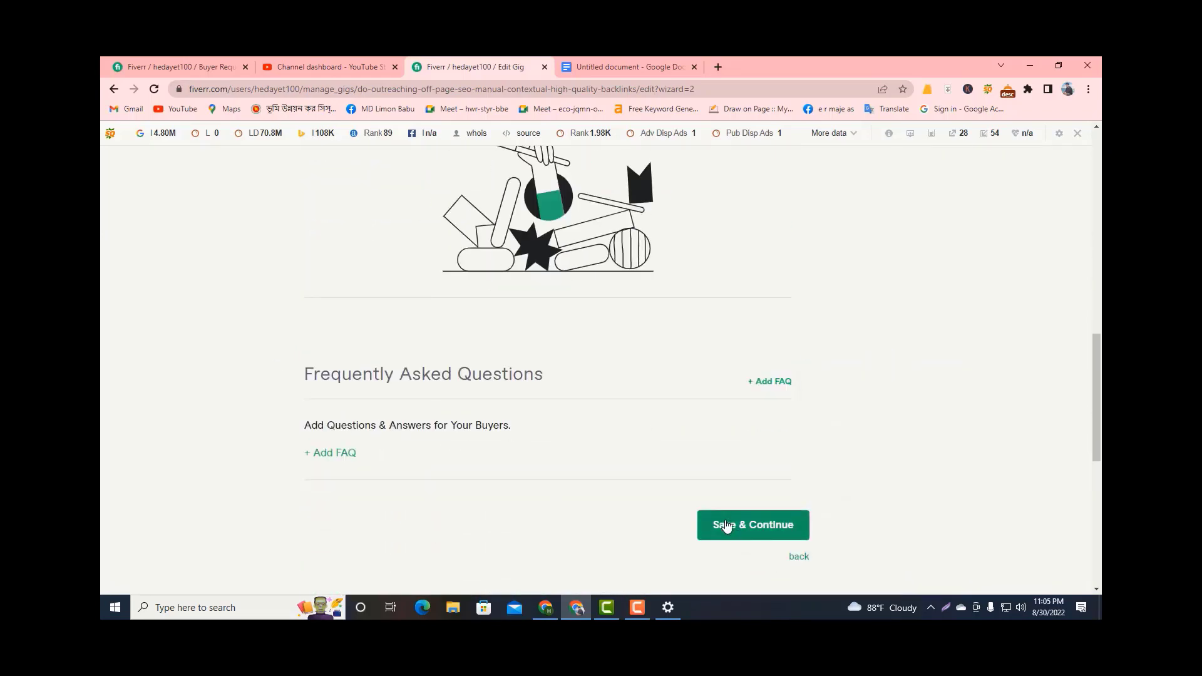
left_click(737, 534)
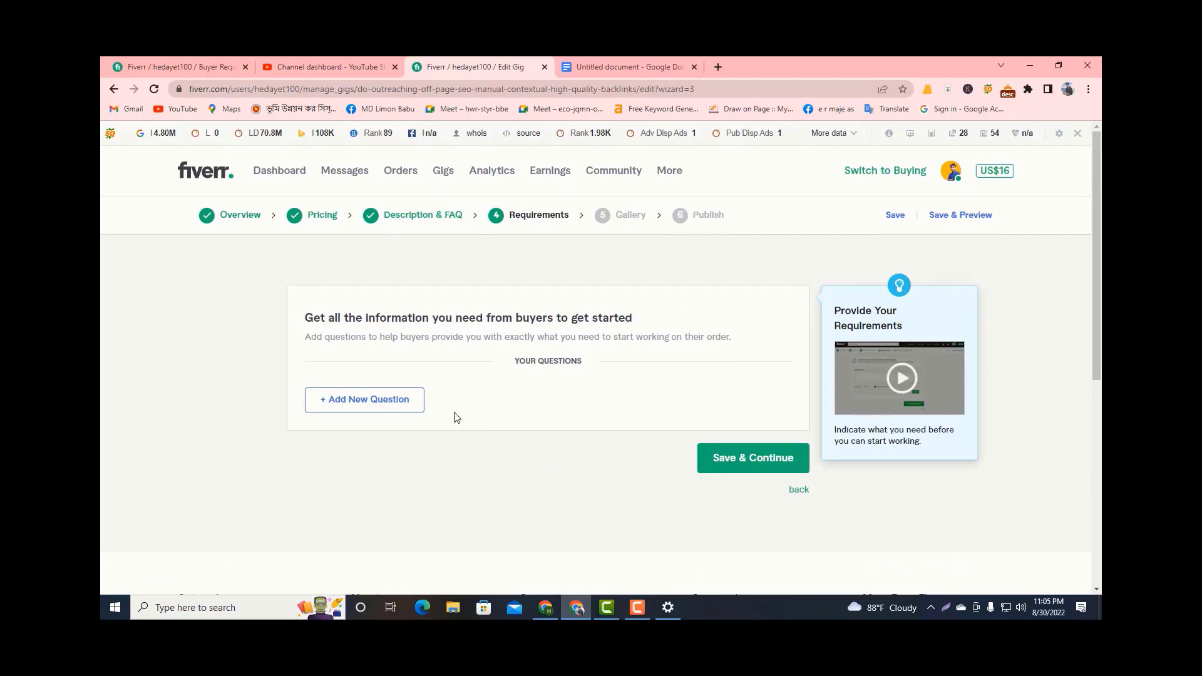
Add the required free-text buyer question "What is your website URL?" and save the Requirements stage to continue to Gallery.
left_click(638, 608)
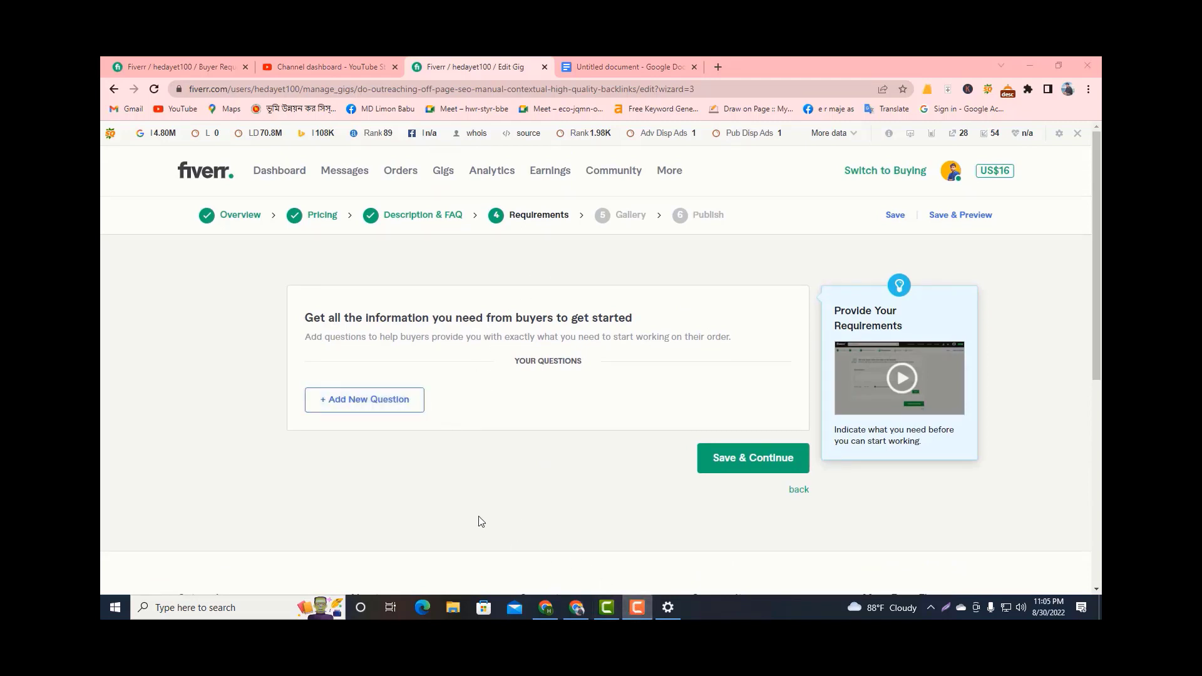
left_click(363, 405)
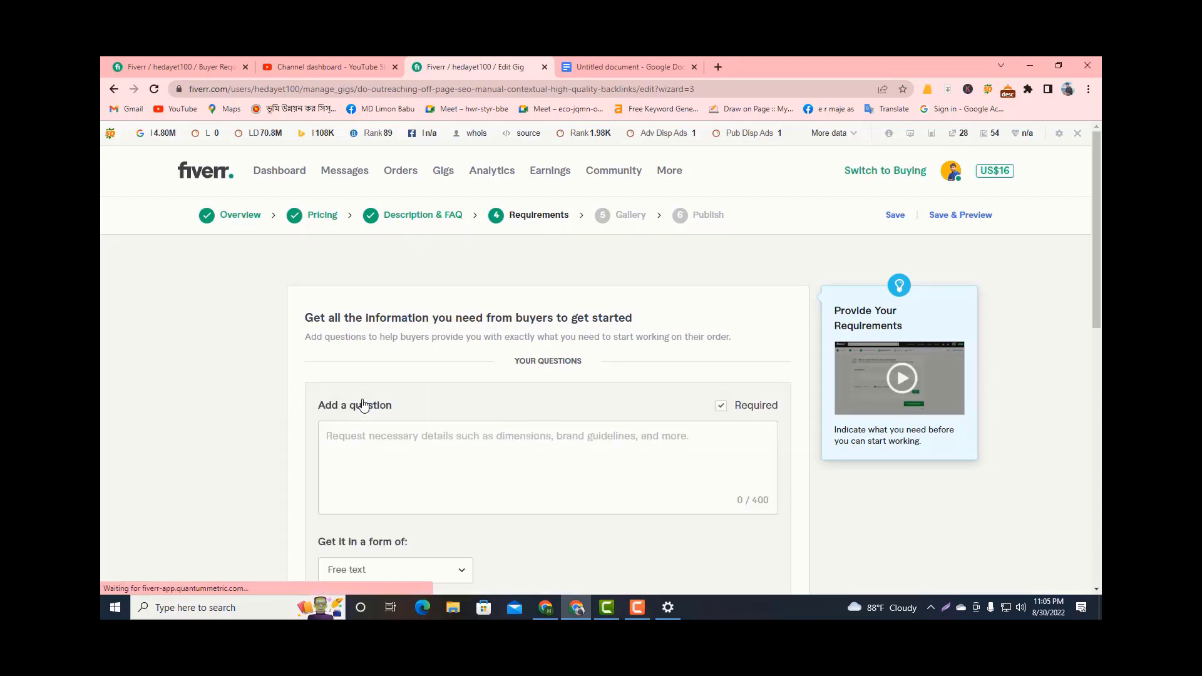
left_click(391, 448)
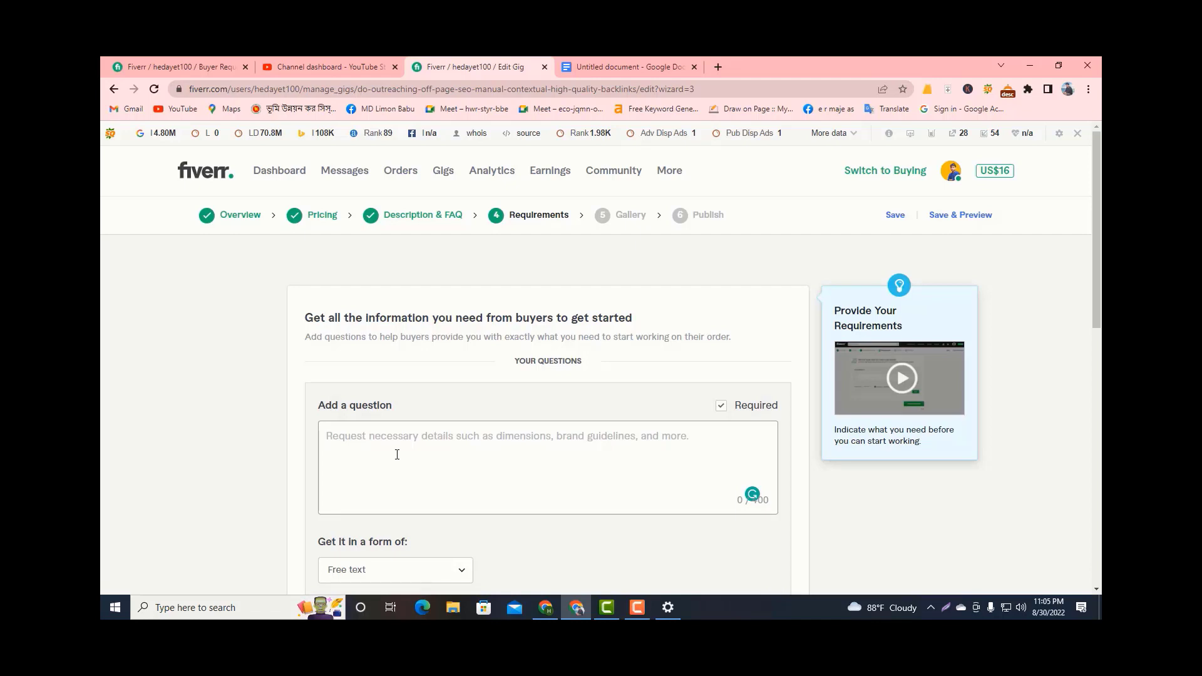
left_click(407, 449)
scroll(408, 450, "down", 1)
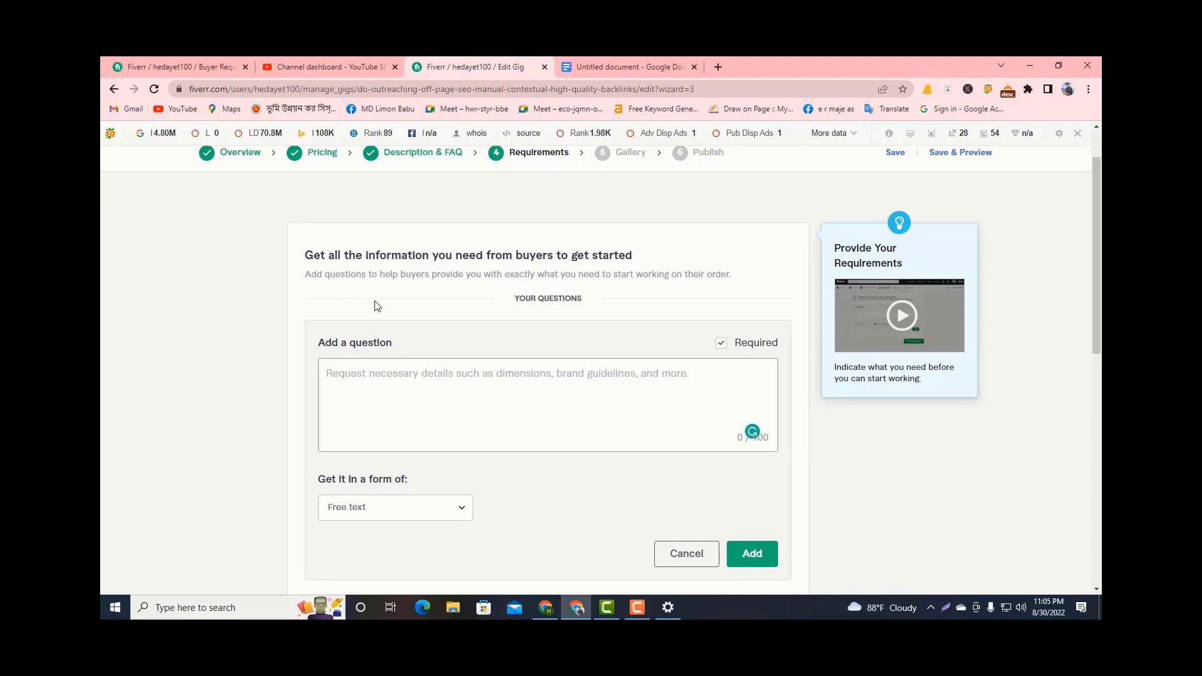
type("w")
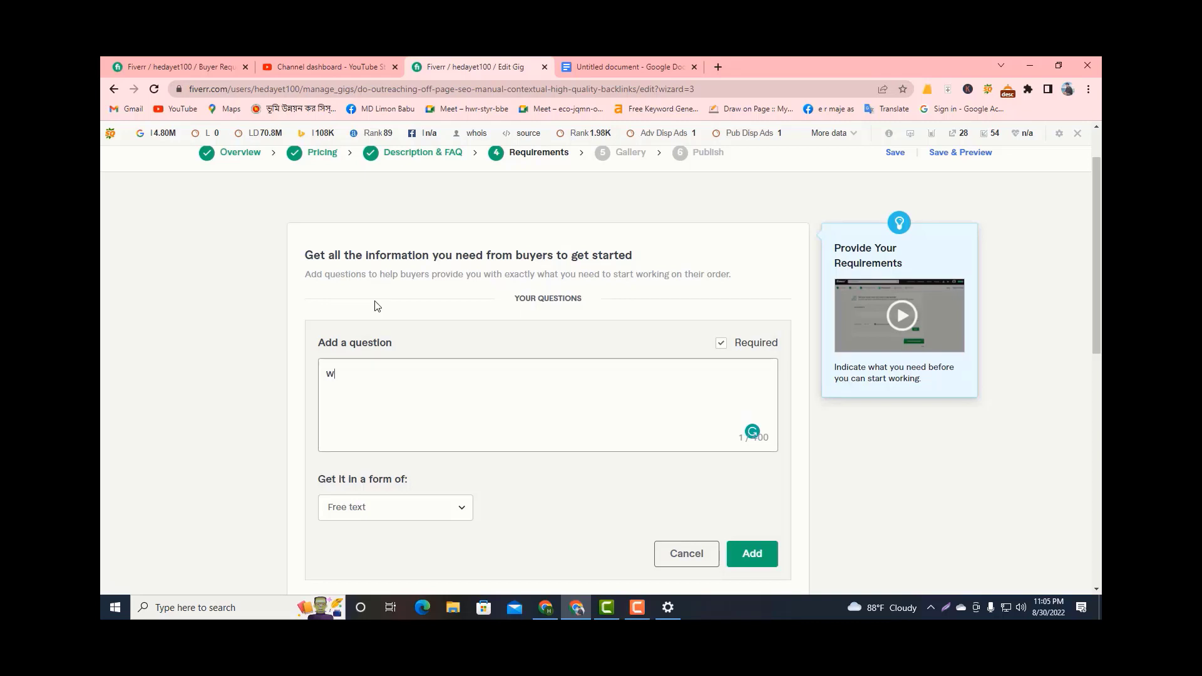
key("BackSpace")
type("W")
type("hat i")
type("s yop")
type("o")
key("BackSpace")
key("BackSpace")
type("yo")
type("ur we")
type("bsiy")
type("te ")
type("u")
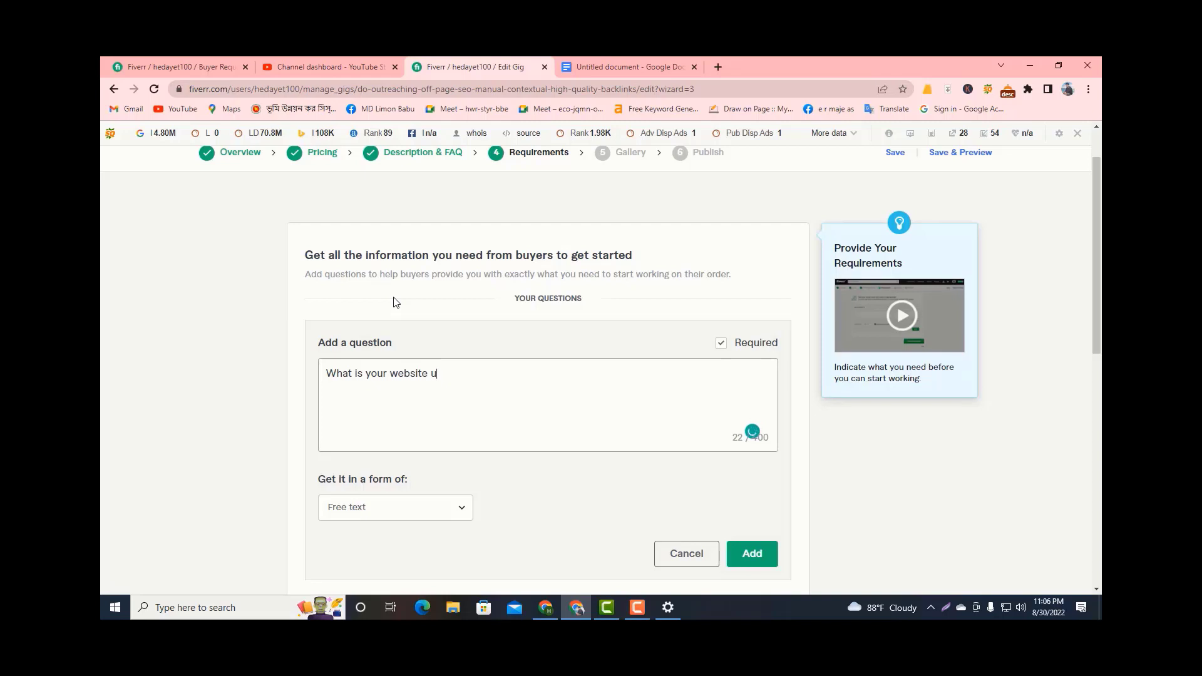
key("BackSpace")
type("URL?")
left_click(730, 545)
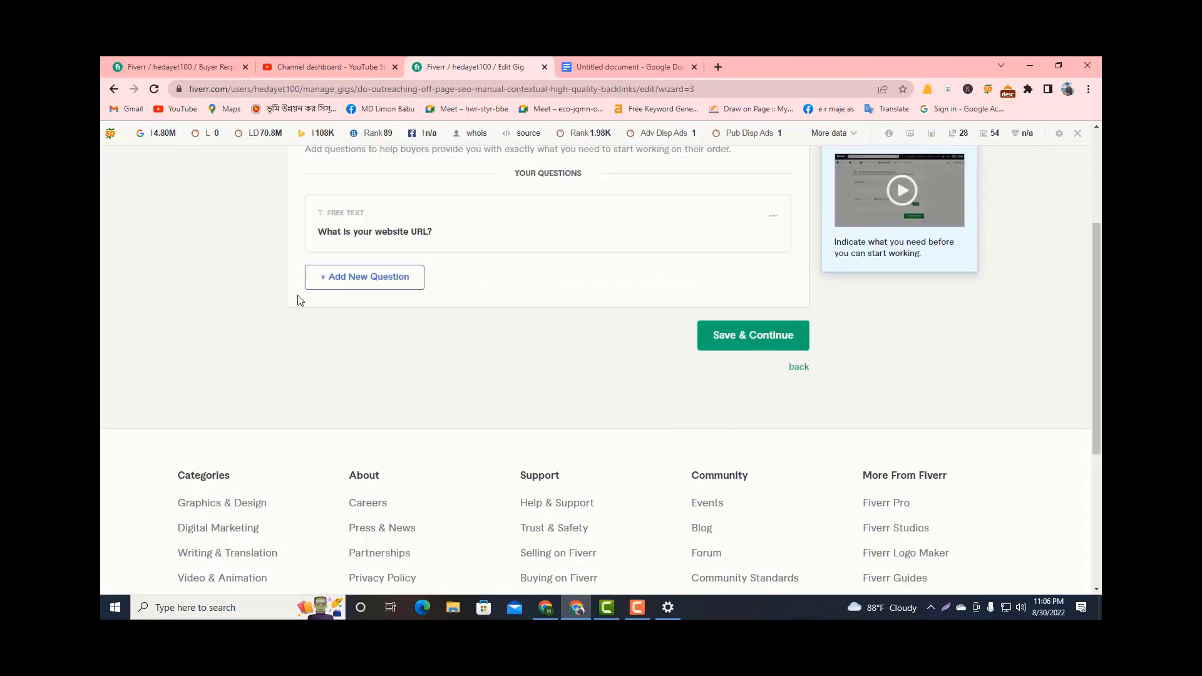
left_click(739, 341)
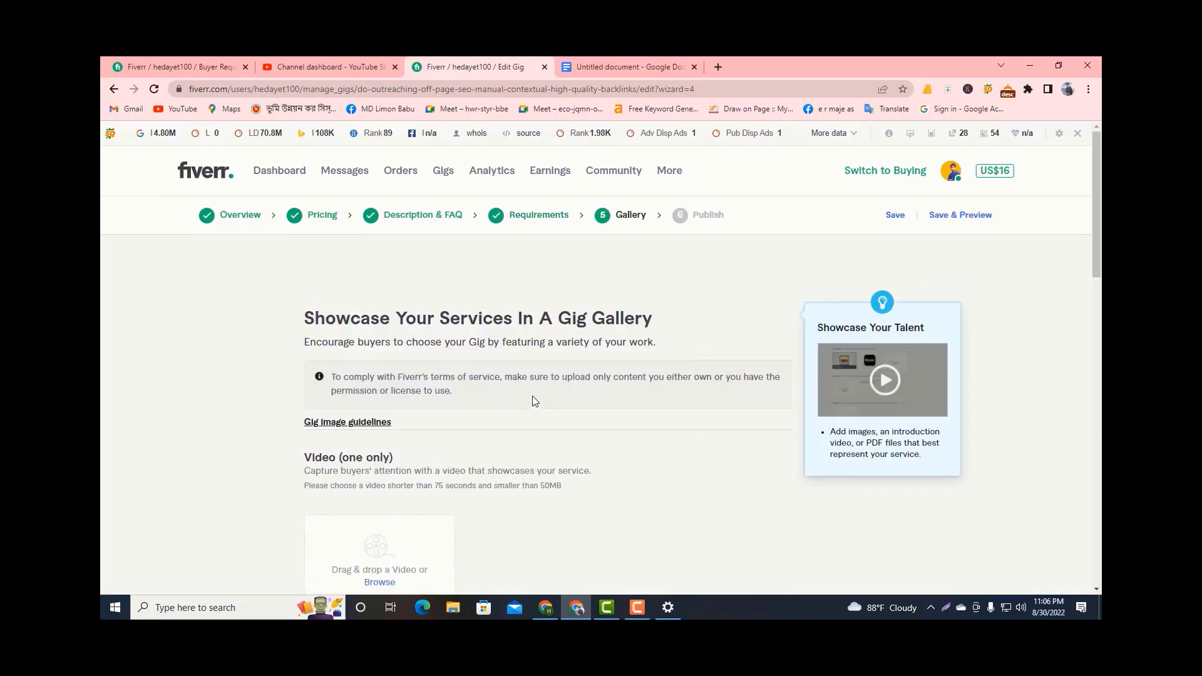
Examine the gallery's video, image and document upload sections and their guidelines.
scroll(532, 398, "down", 2)
scroll(351, 376, "down", 2)
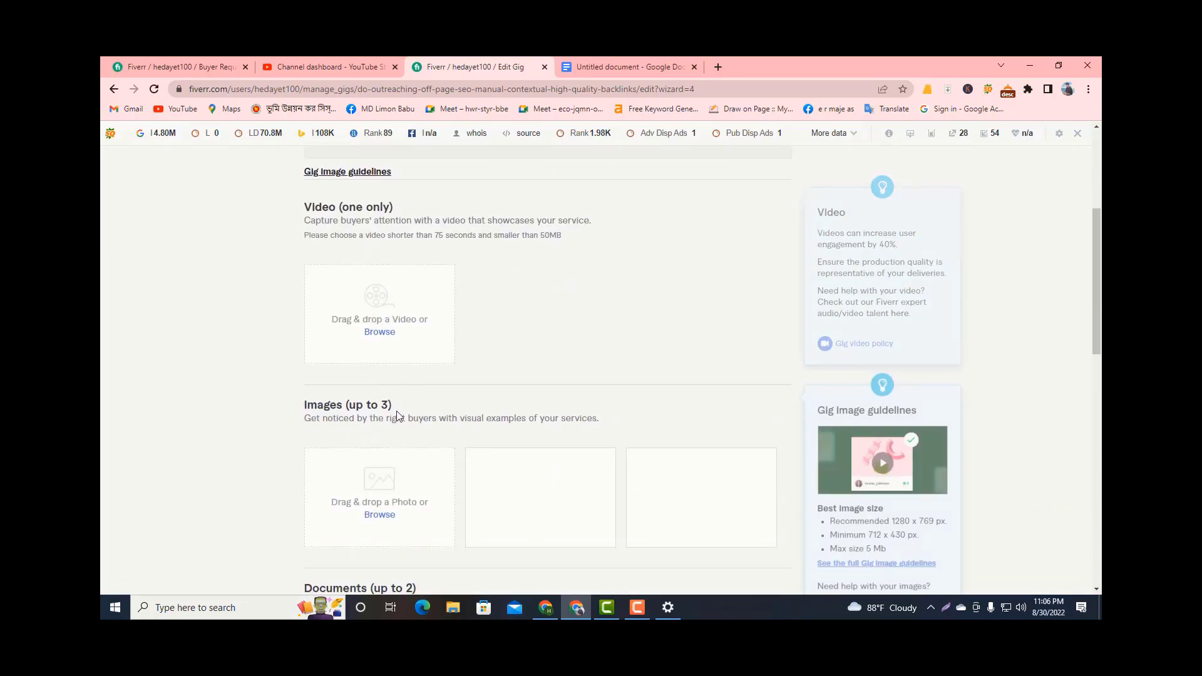
scroll(396, 411, "down", 1)
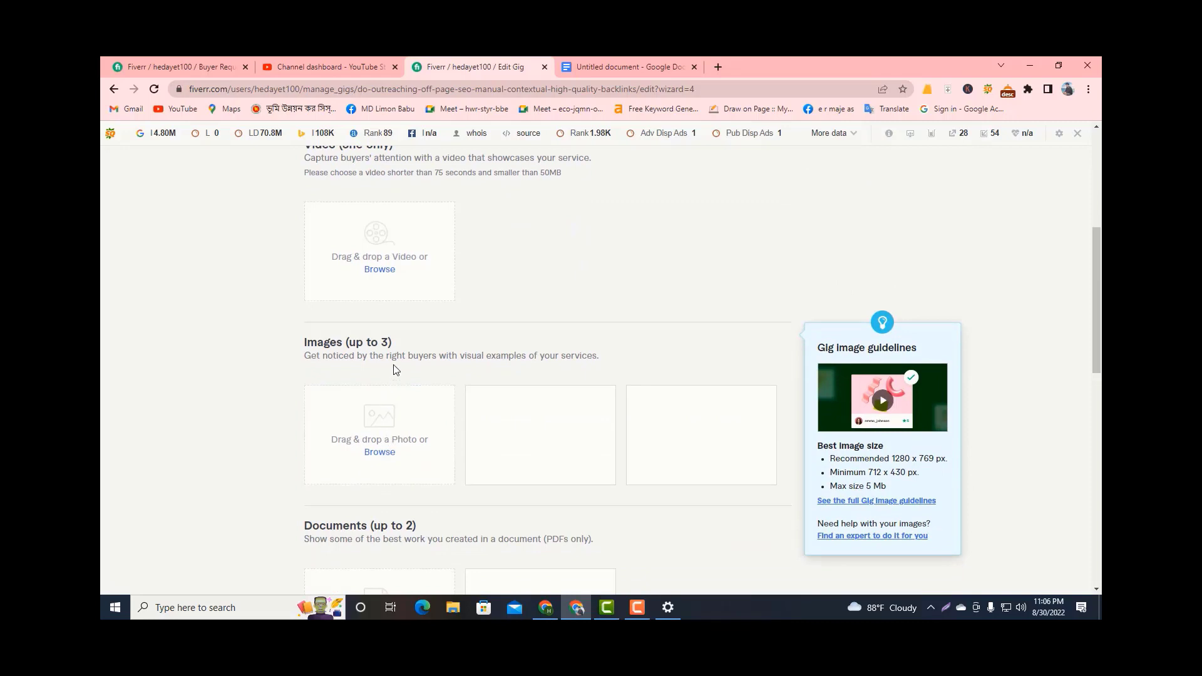
scroll(438, 401, "down", 3)
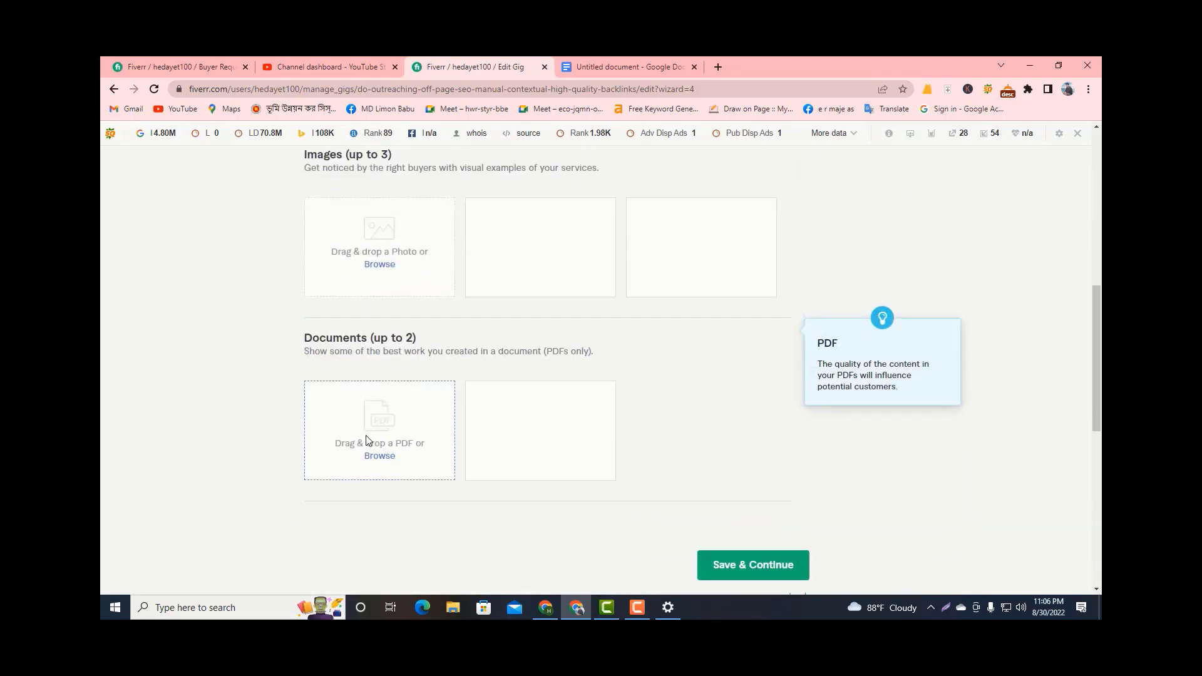
scroll(365, 437, "down", 2)
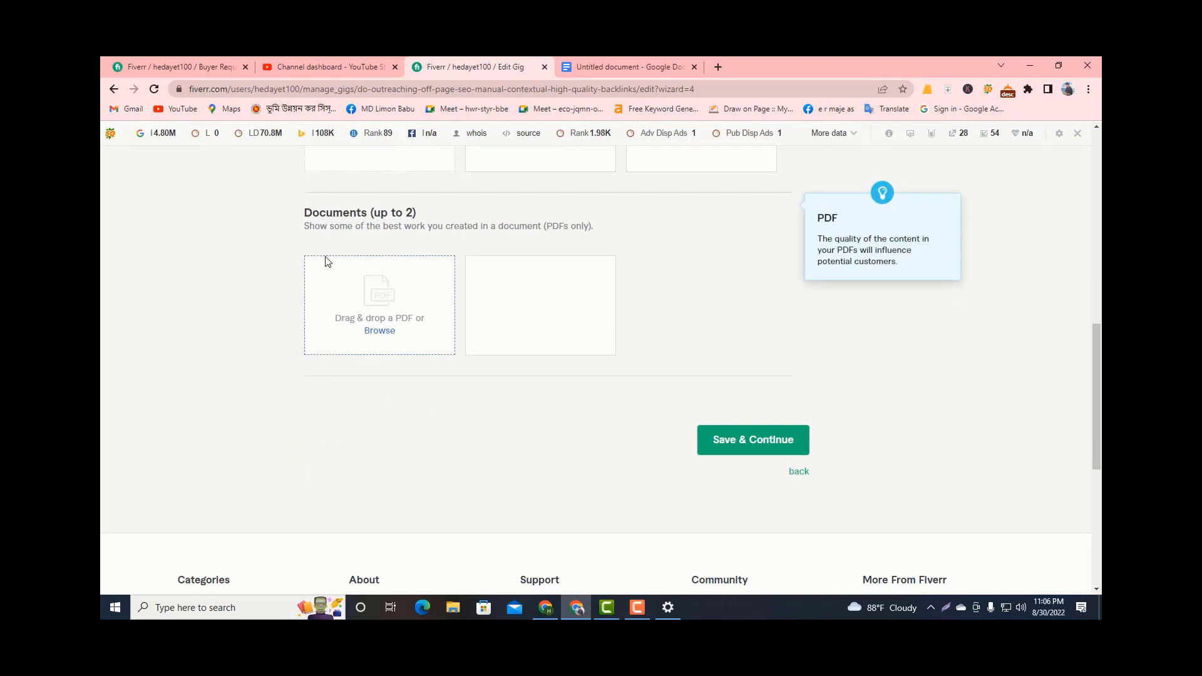
scroll(313, 248, "up", 1)
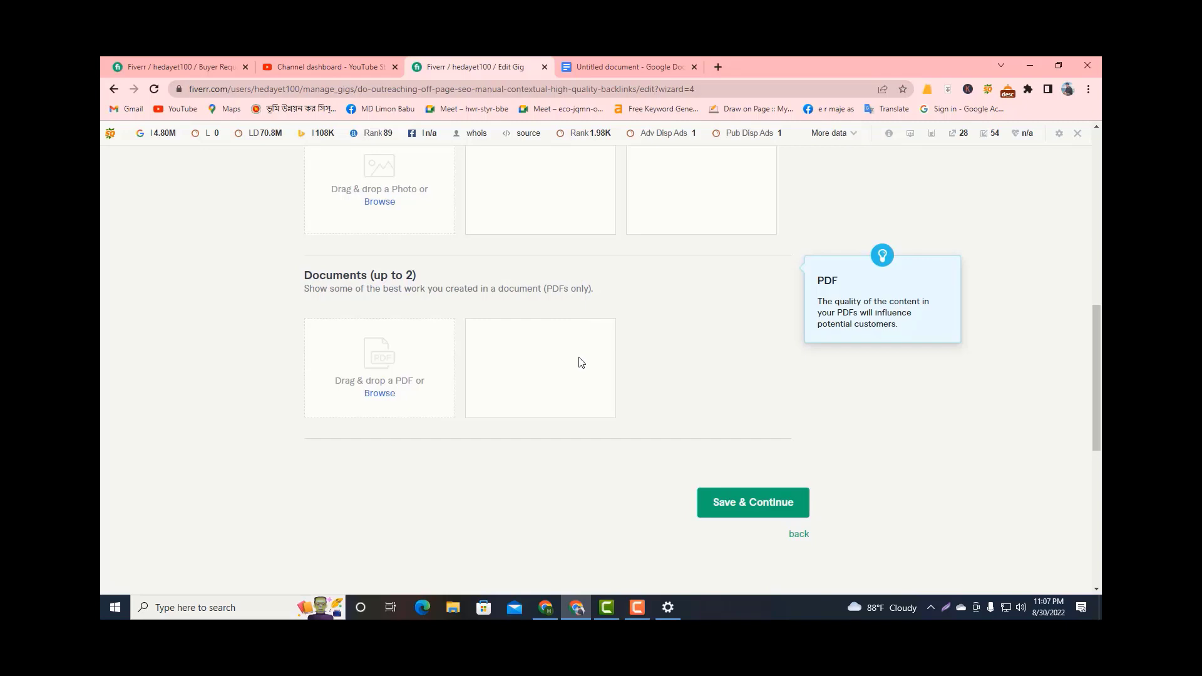
scroll(441, 357, "up", 2)
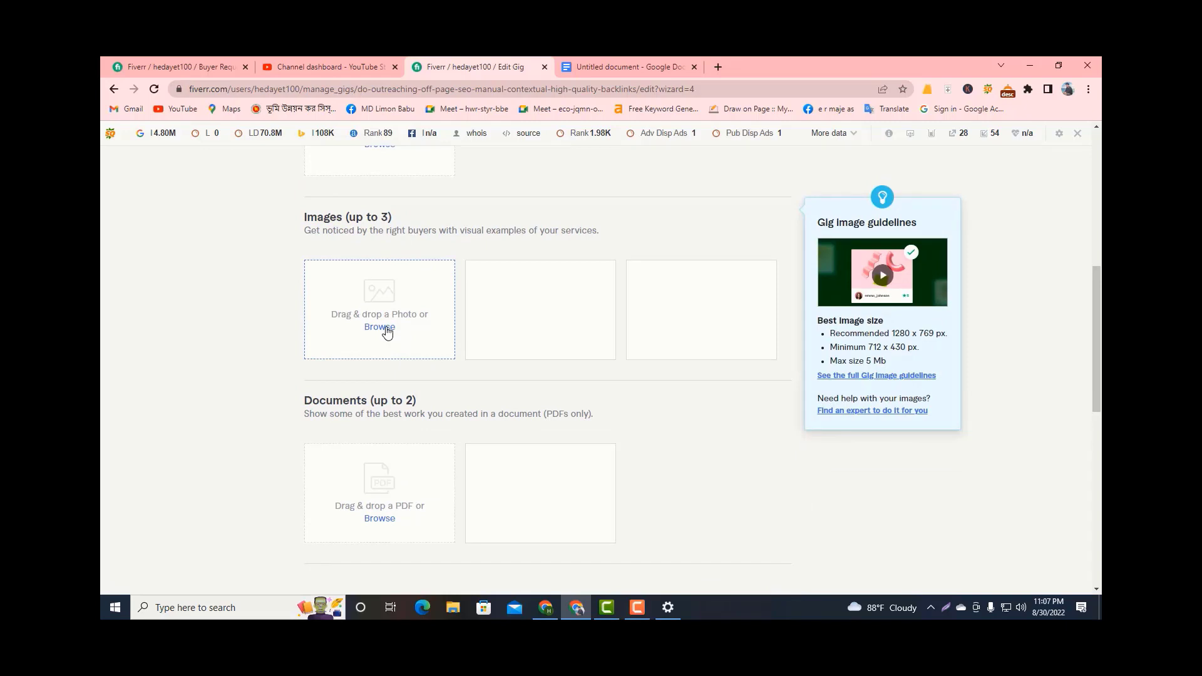
scroll(390, 335, "up", 4)
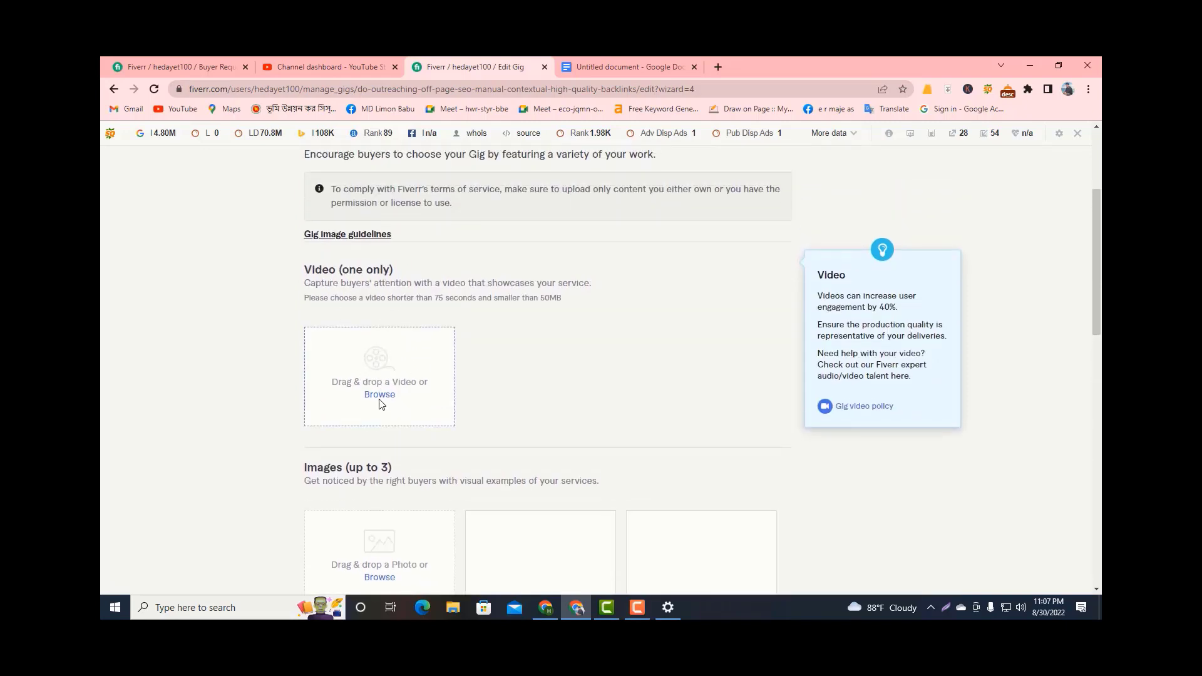
scroll(460, 344, "down", 1)
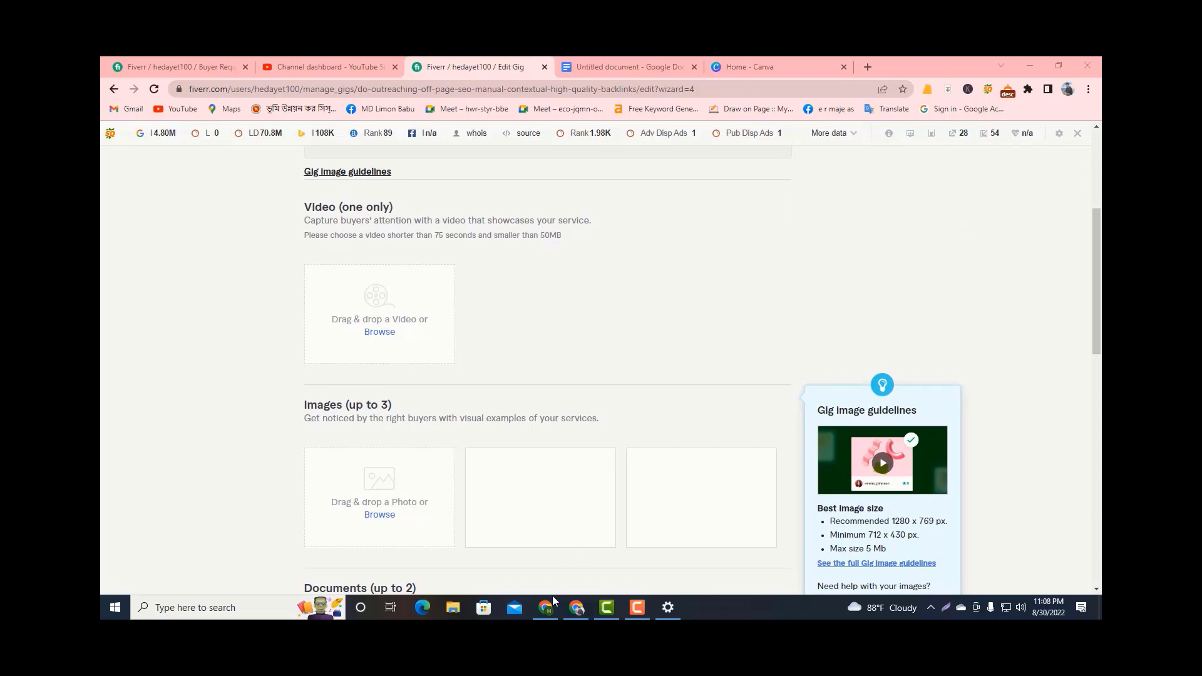
Switch to the other browser window and examine the competitors' gig thumbnails in the "off page seo backlinks" search results.
mouse_move(551, 603)
left_click(544, 551)
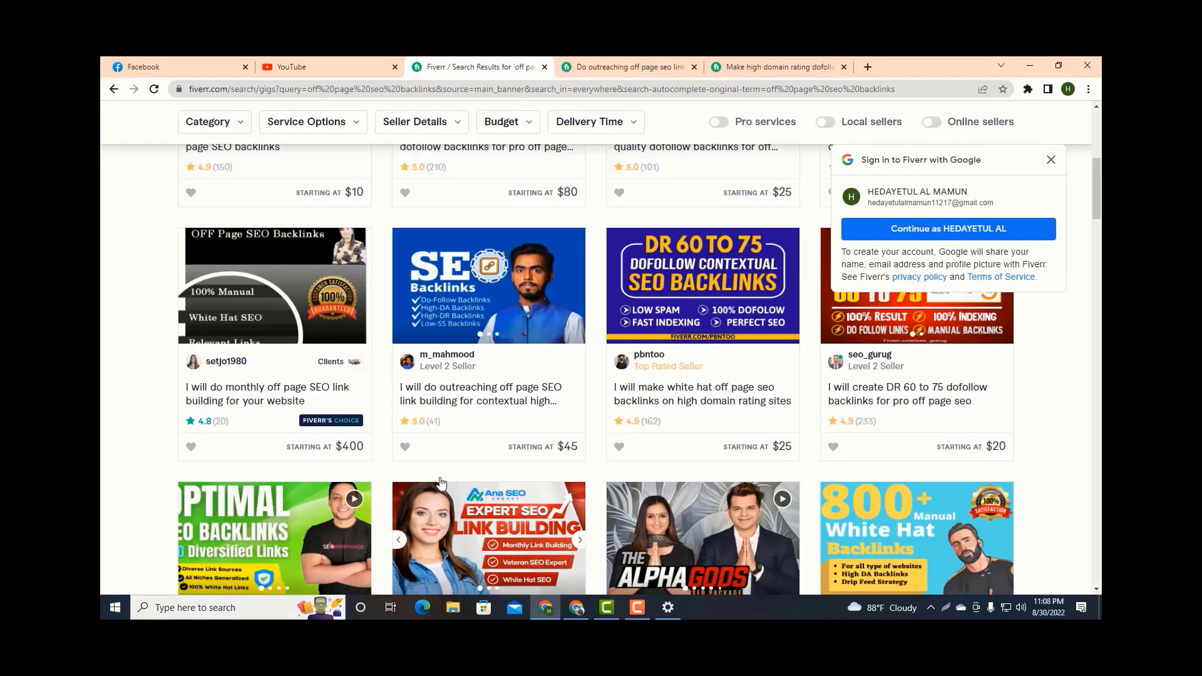
scroll(441, 482, "up", 6)
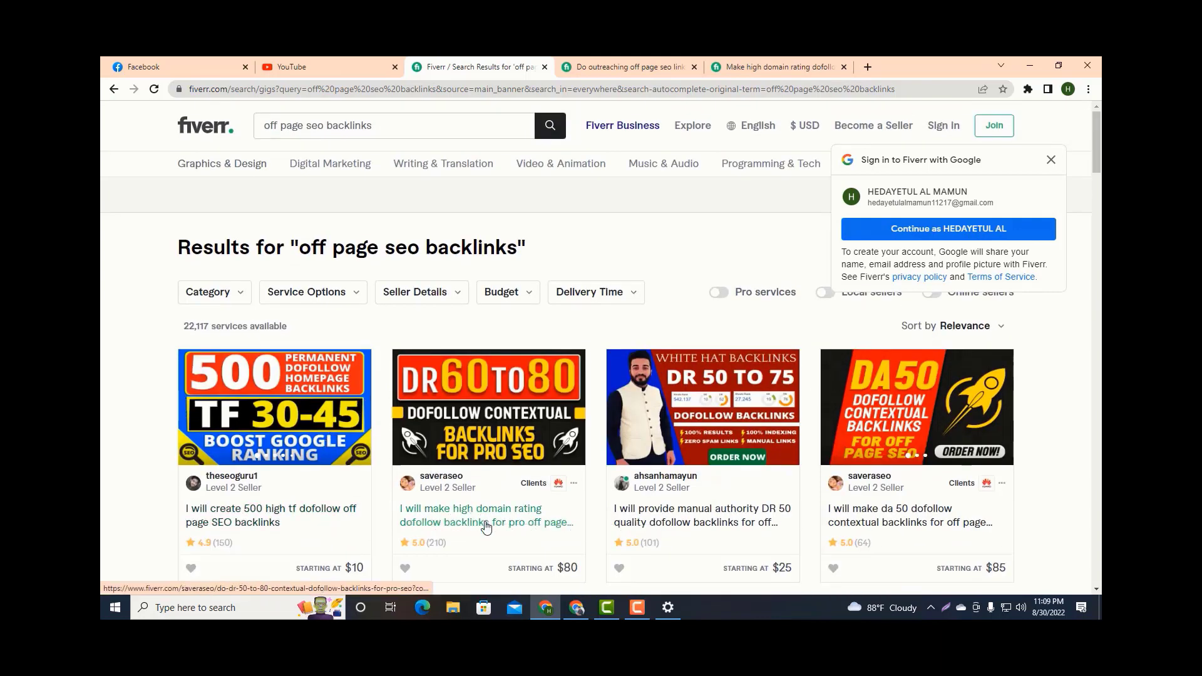
scroll(342, 496, "down", 2)
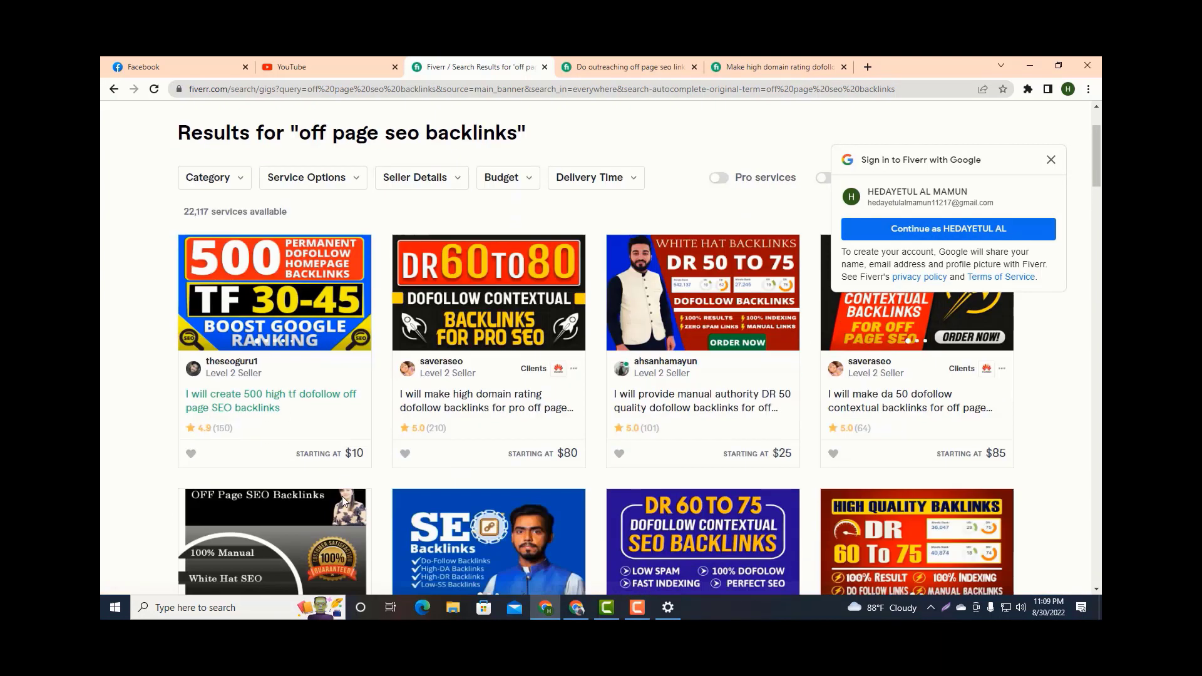
scroll(342, 496, "down", 3)
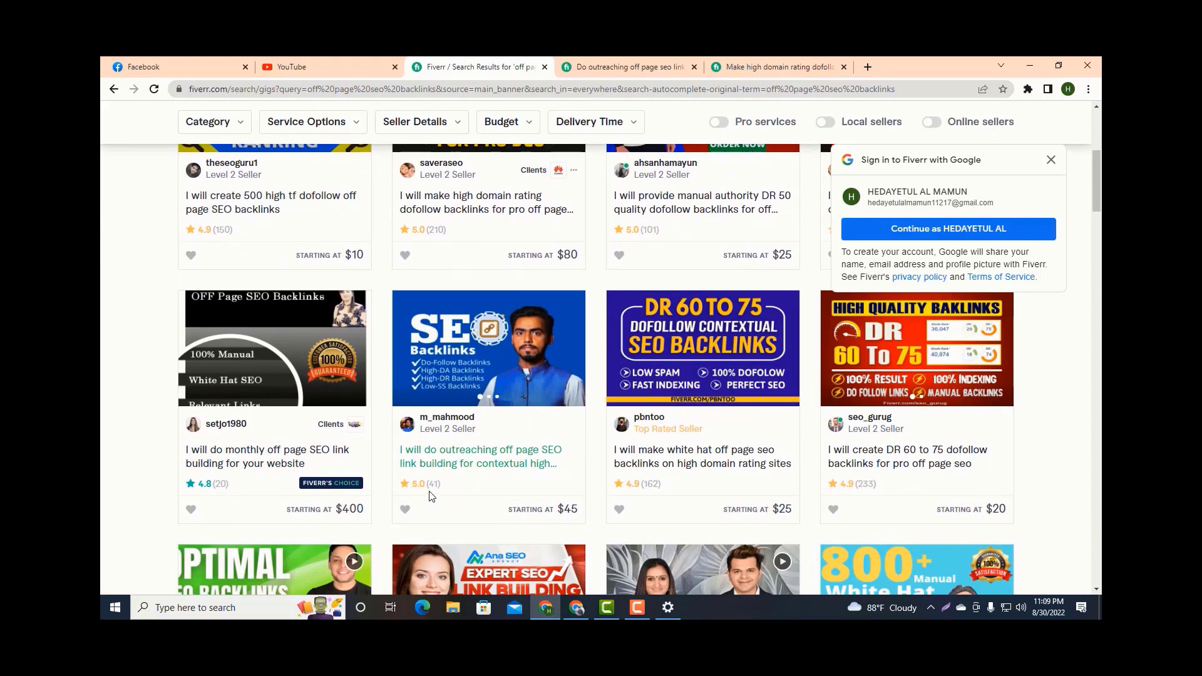
scroll(463, 486, "down", 3)
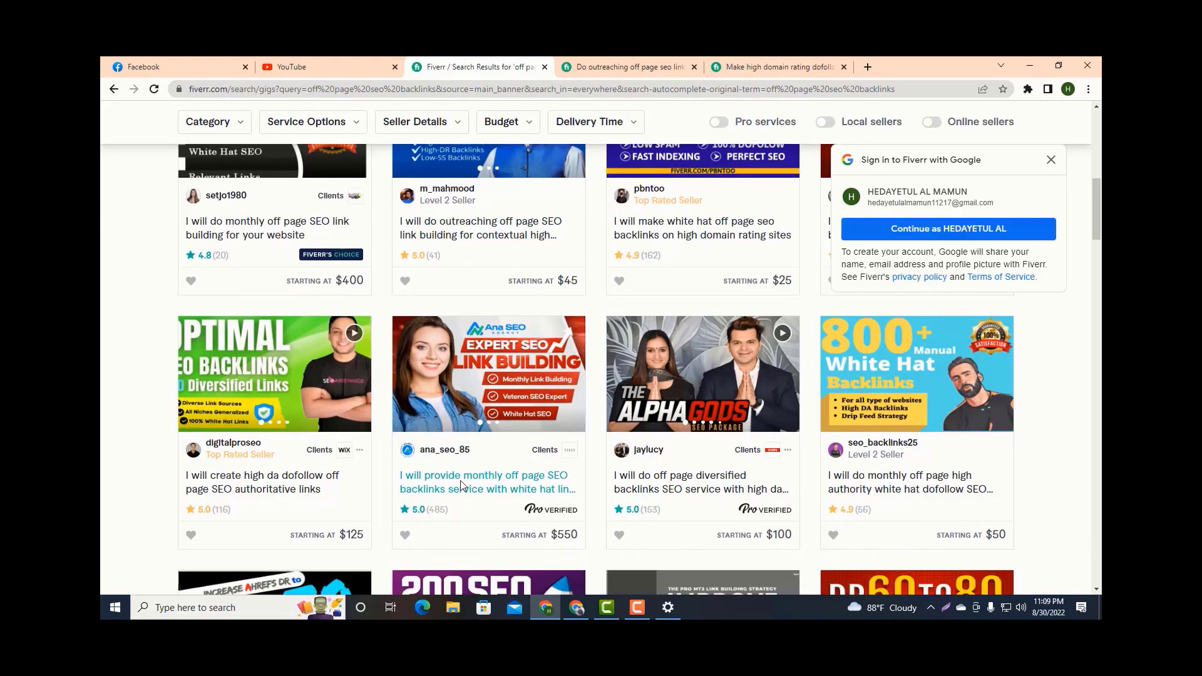
scroll(462, 487, "down", 8)
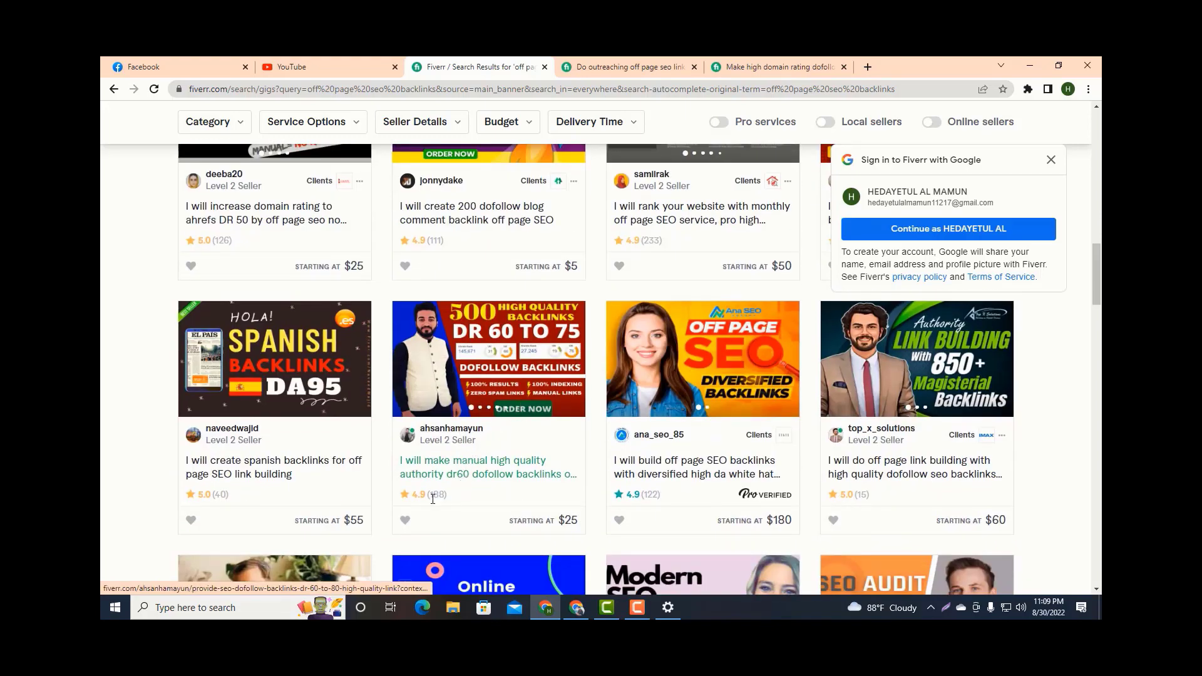
scroll(432, 499, "down", 5)
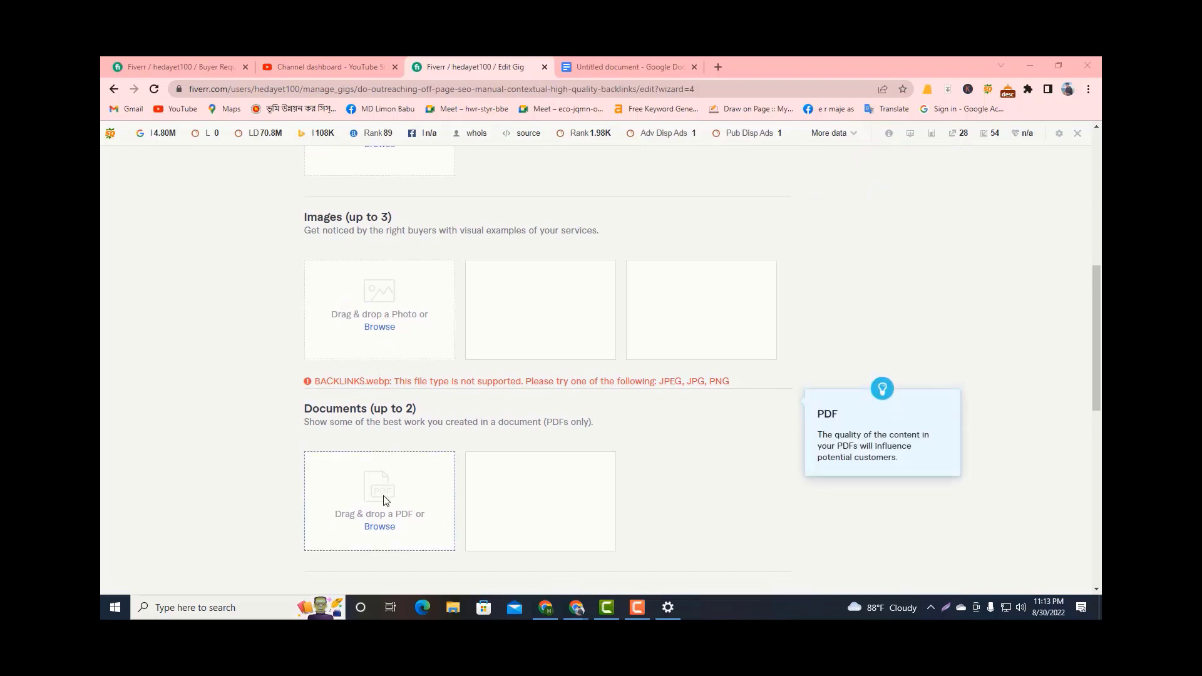
Upload the "500+ Dofollow Backlinks" picture from the Downloads folder as the gig's first gallery image.
scroll(385, 501, "down", 1)
scroll(387, 370, "up", 1)
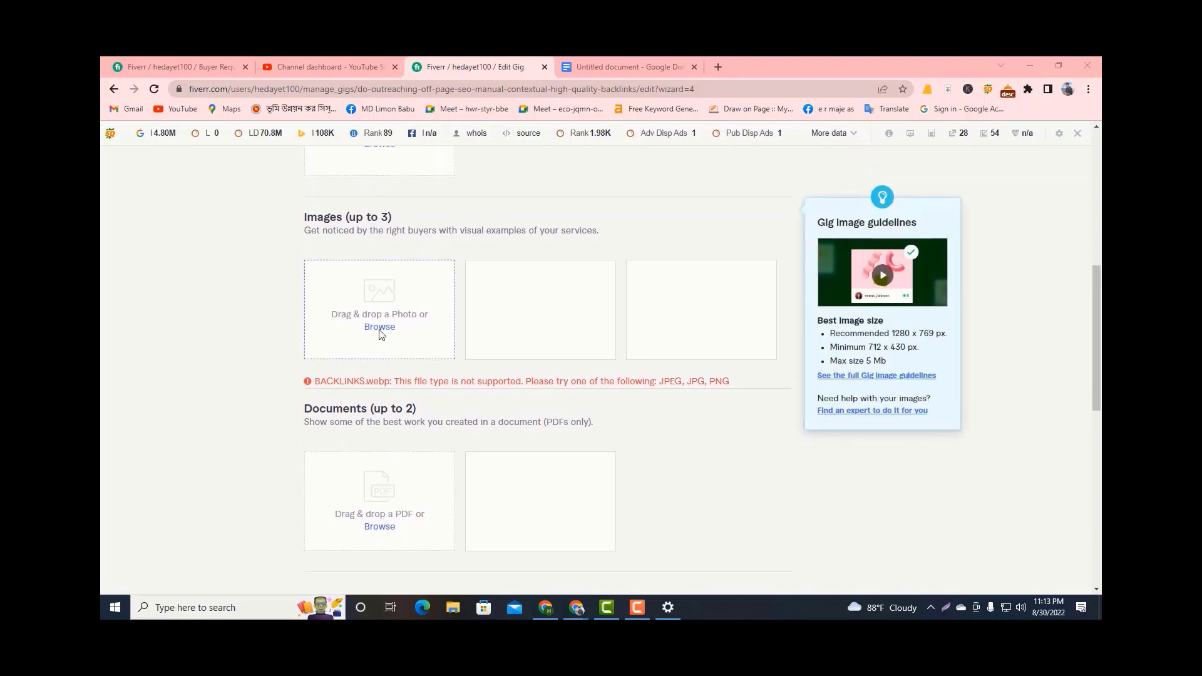
left_click(379, 328)
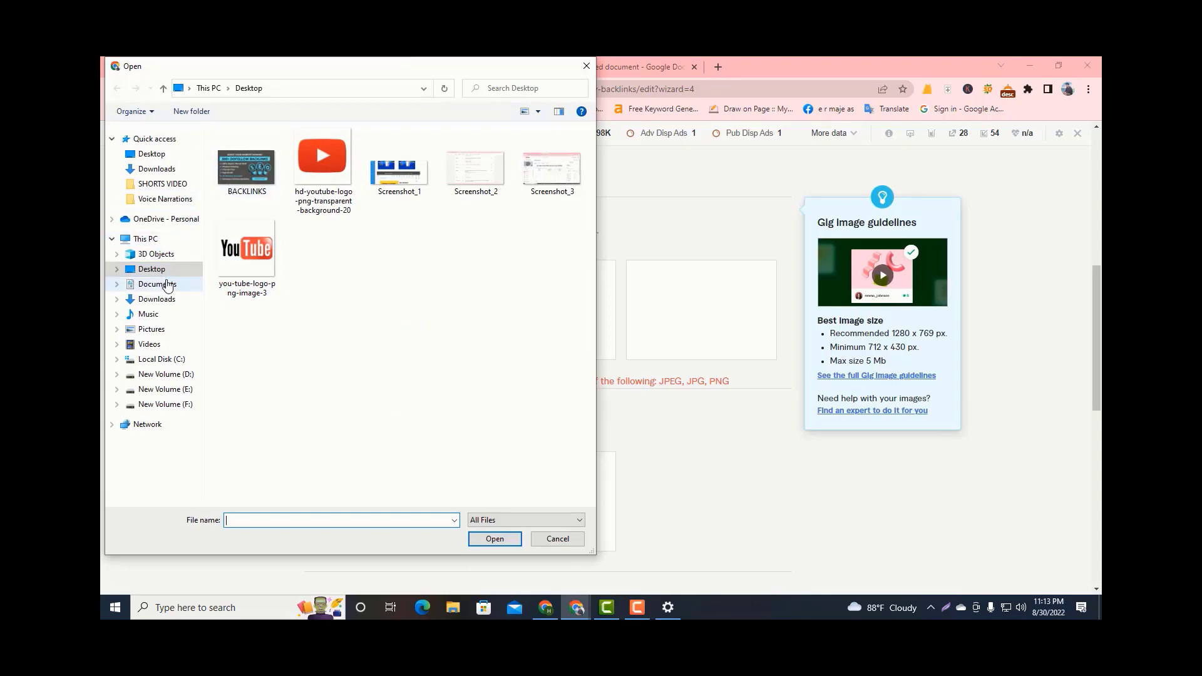
left_click(156, 299)
double_click(271, 235)
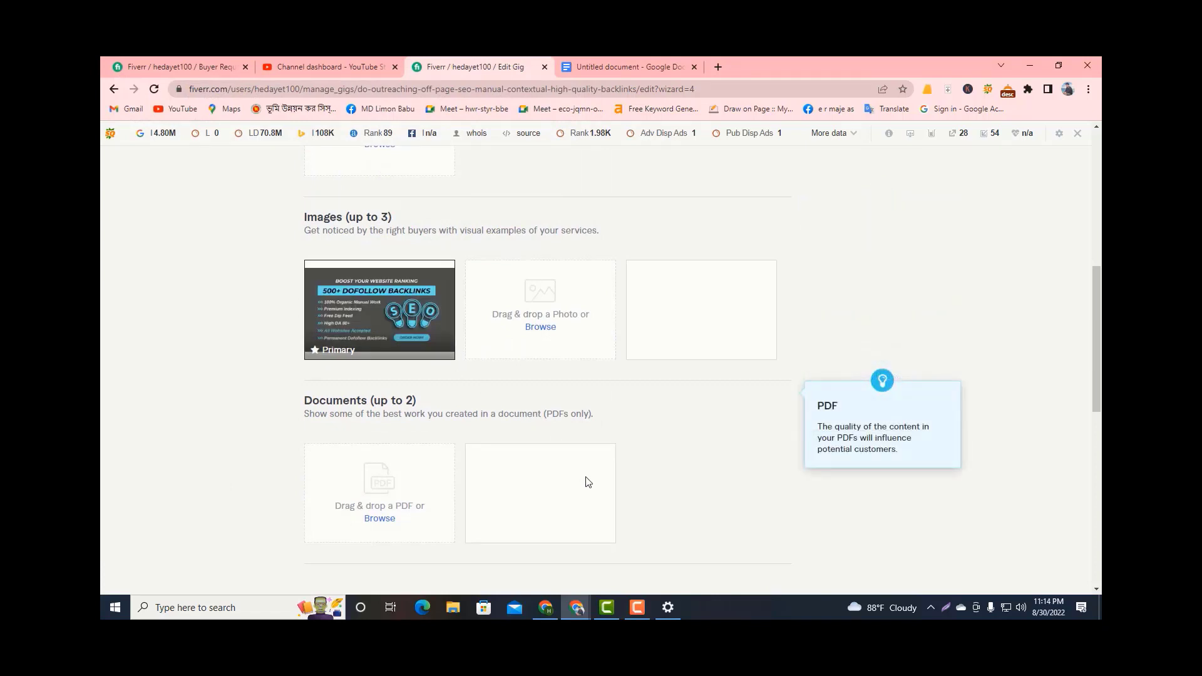
Save the Gallery stage and continue to the Publish stage.
scroll(692, 448, "down", 3)
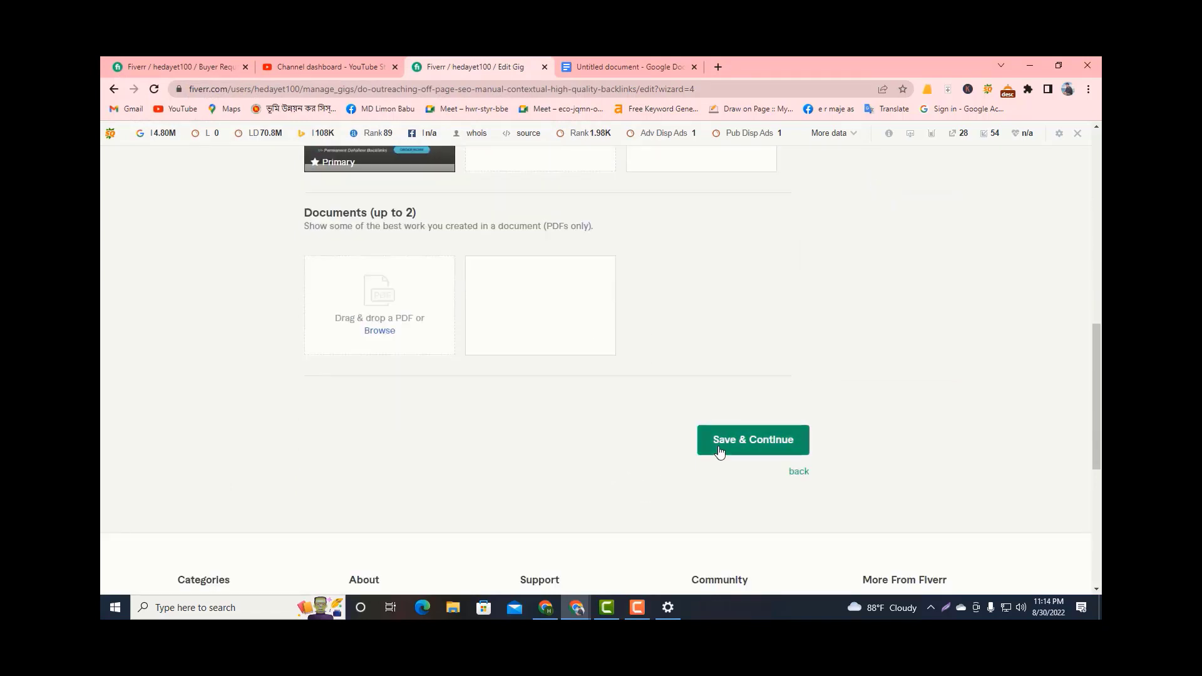
left_click(647, 606)
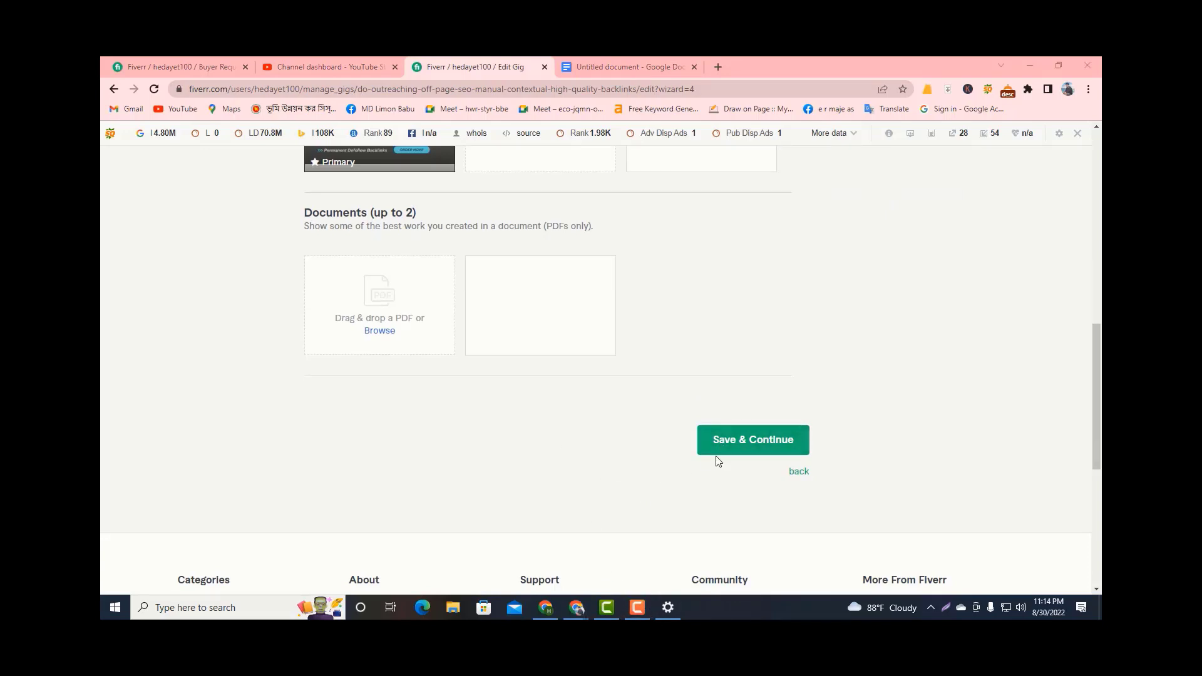
left_click(749, 448)
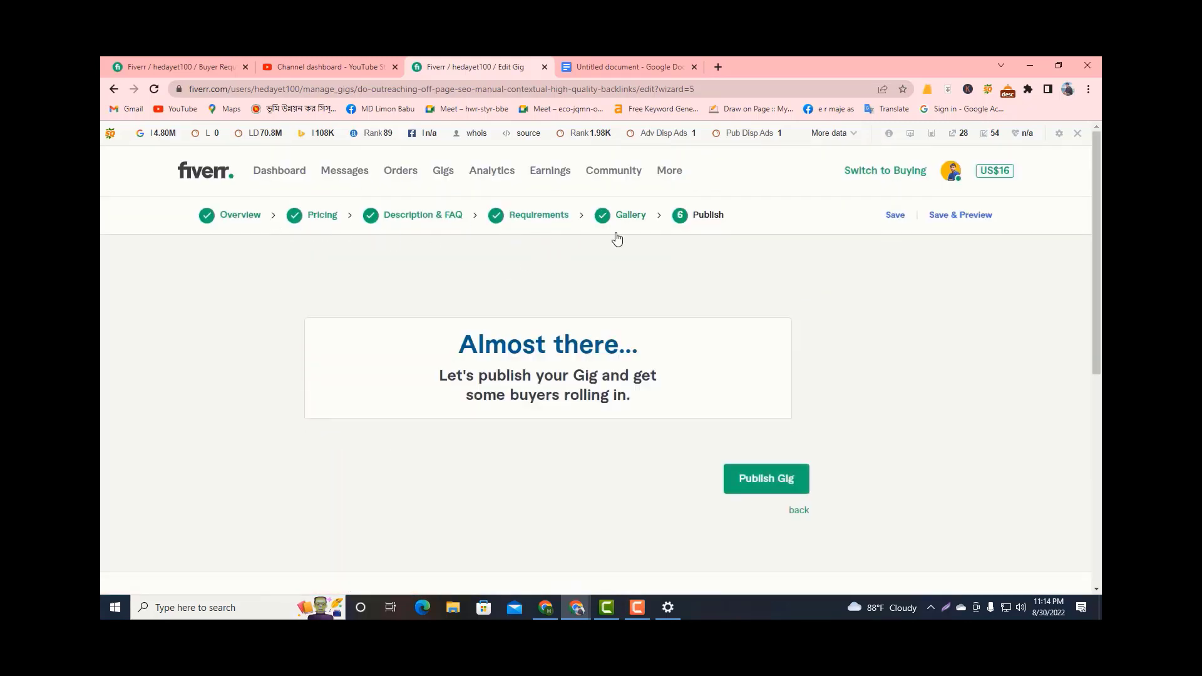
Publish the gig and finish the wizard to open the live gig page.
scroll(707, 432, "down", 1)
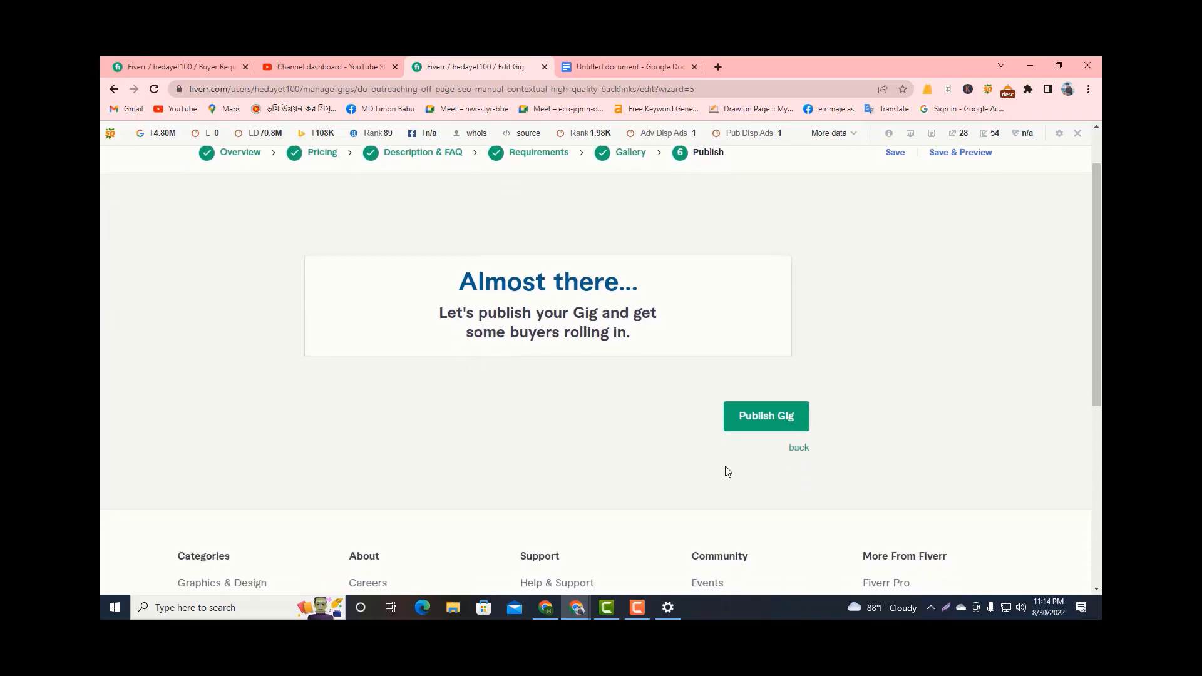
left_click(739, 423)
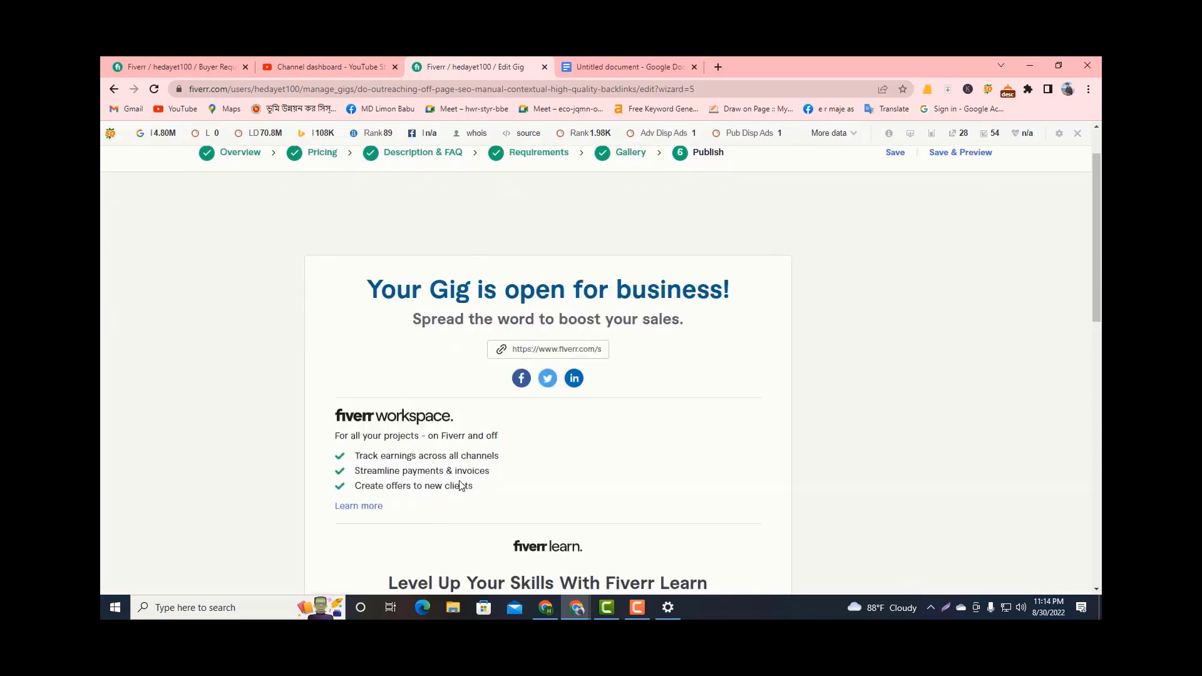
scroll(631, 491, "down", 5)
scroll(631, 491, "down", 1)
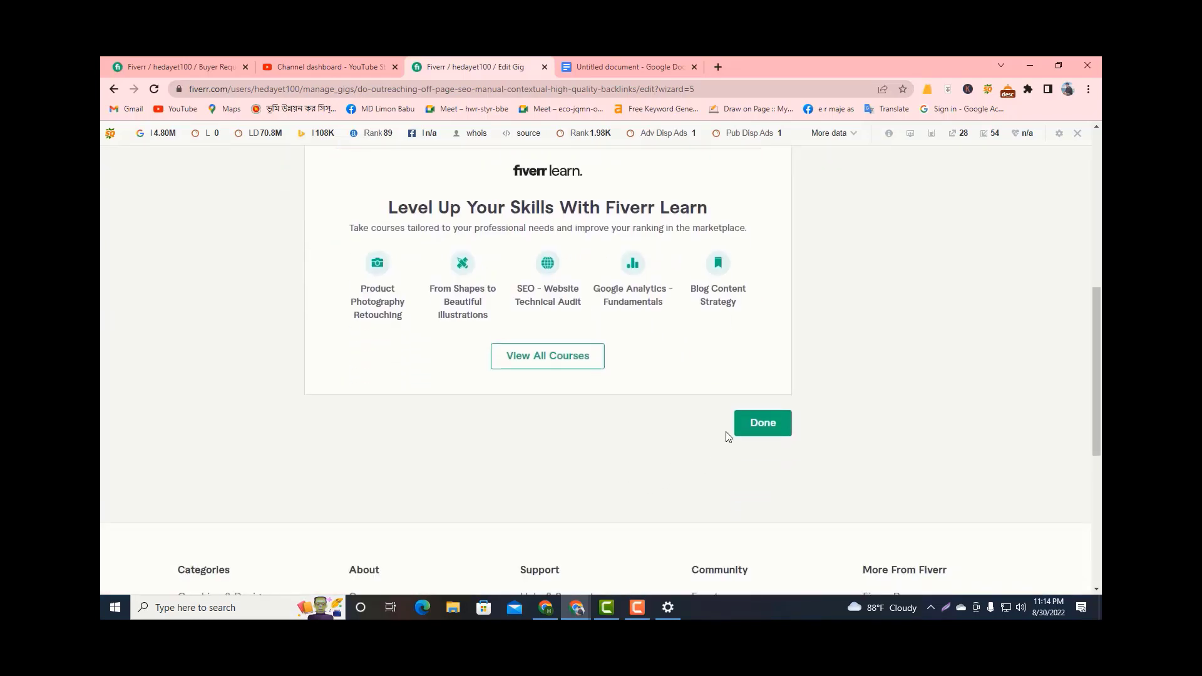
left_click(741, 423)
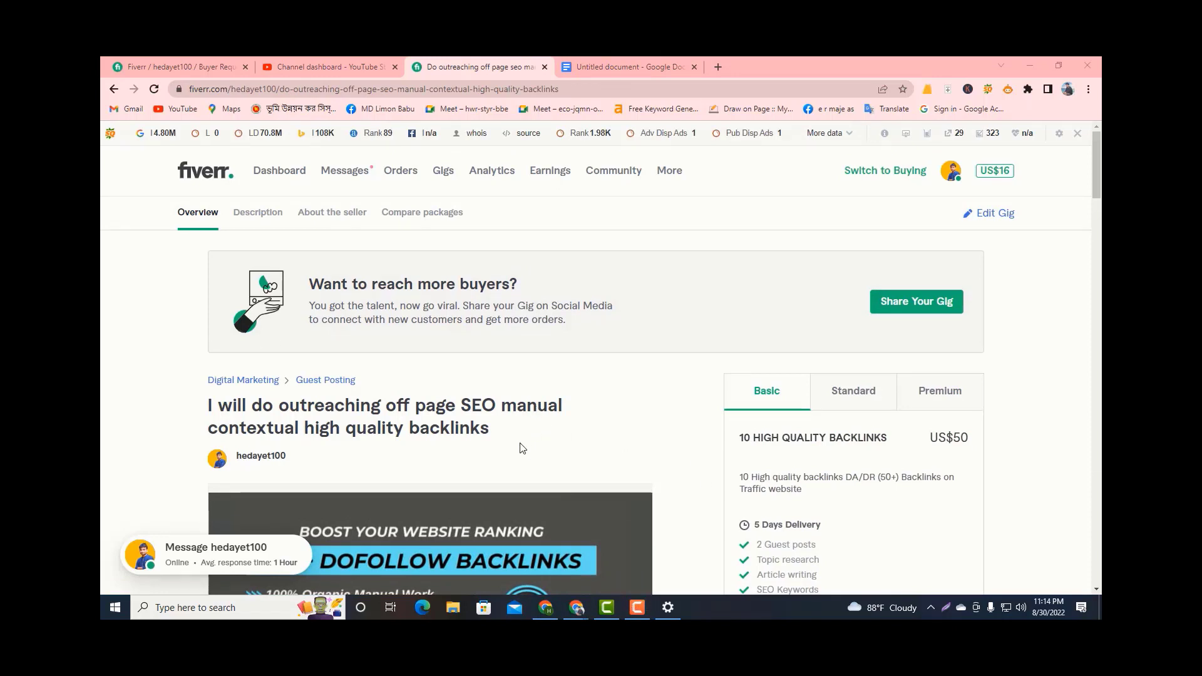
Review the published gig's title, gallery image and About This Gig description.
scroll(465, 464, "down", 1)
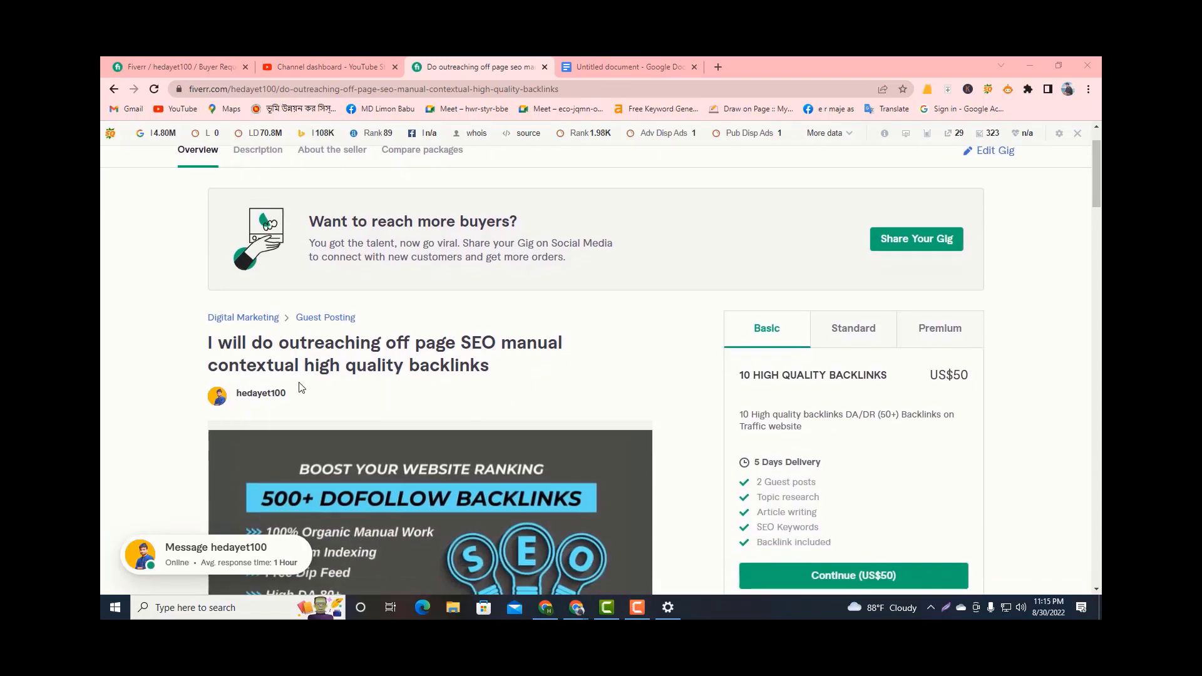
scroll(299, 383, "down", 3)
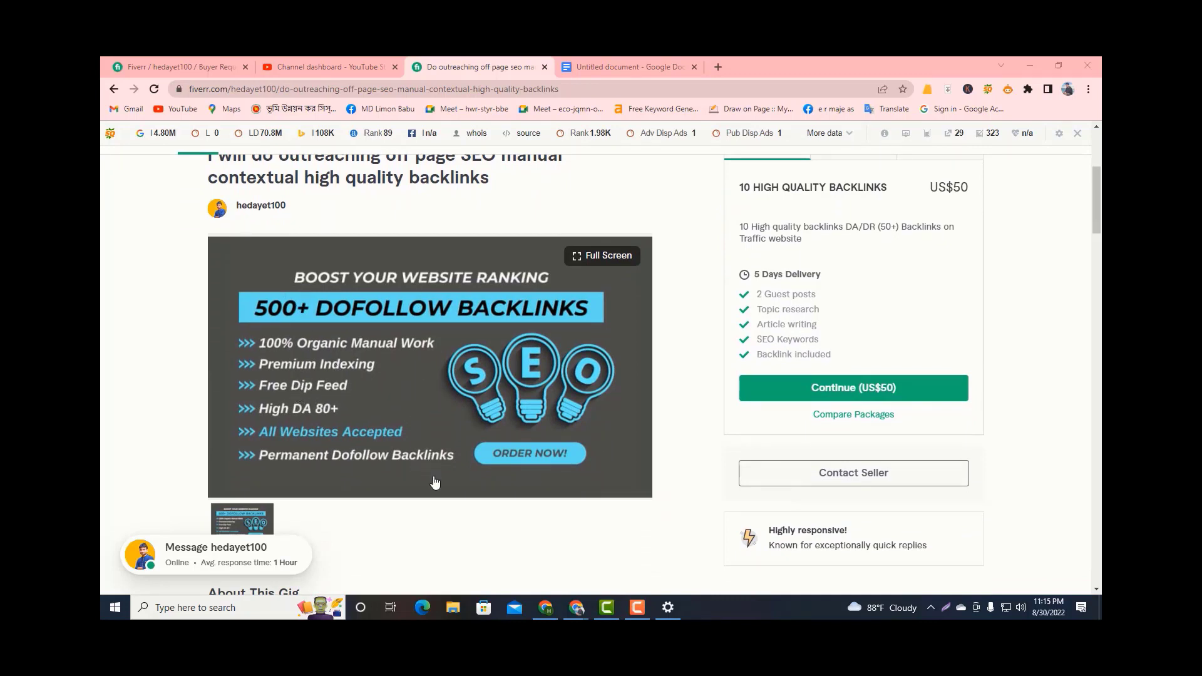
scroll(435, 477, "down", 6)
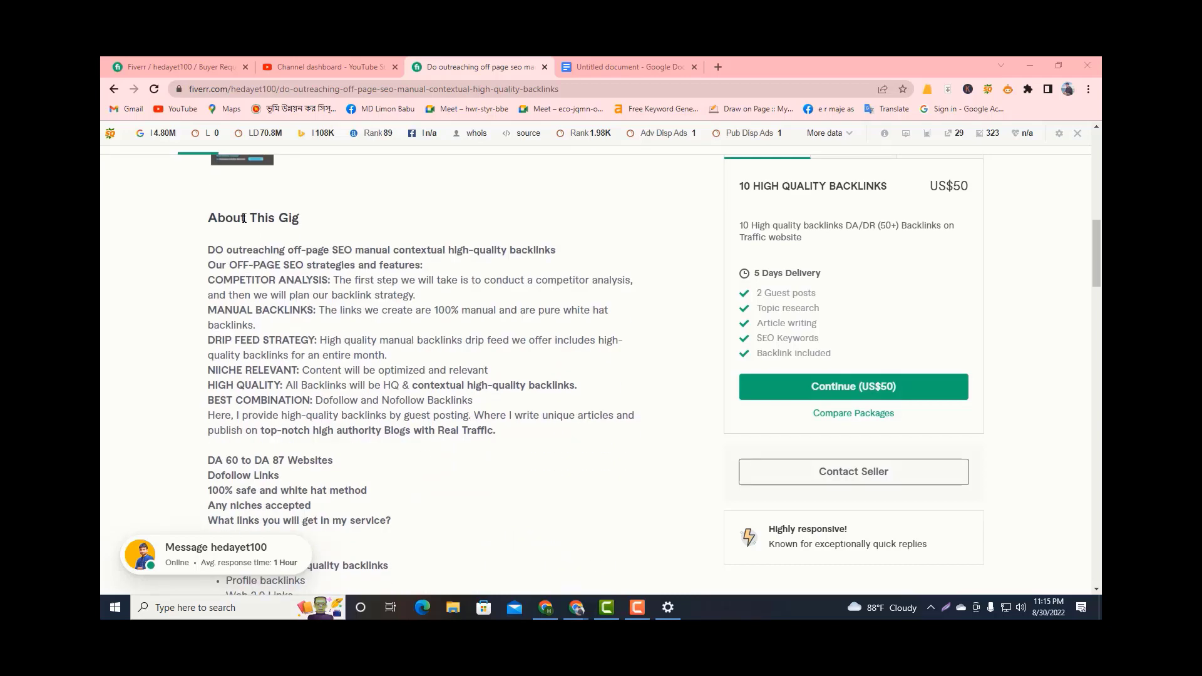
scroll(288, 284, "up", 4)
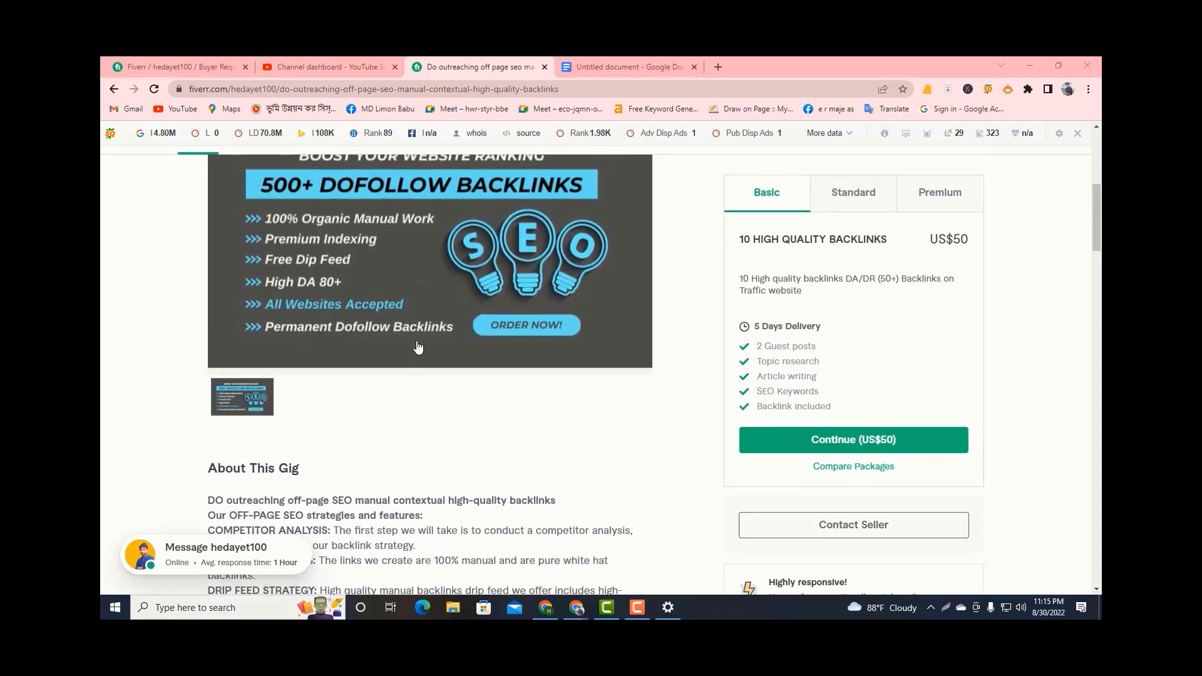
scroll(408, 332, "up", 1)
scroll(416, 360, "up", 5)
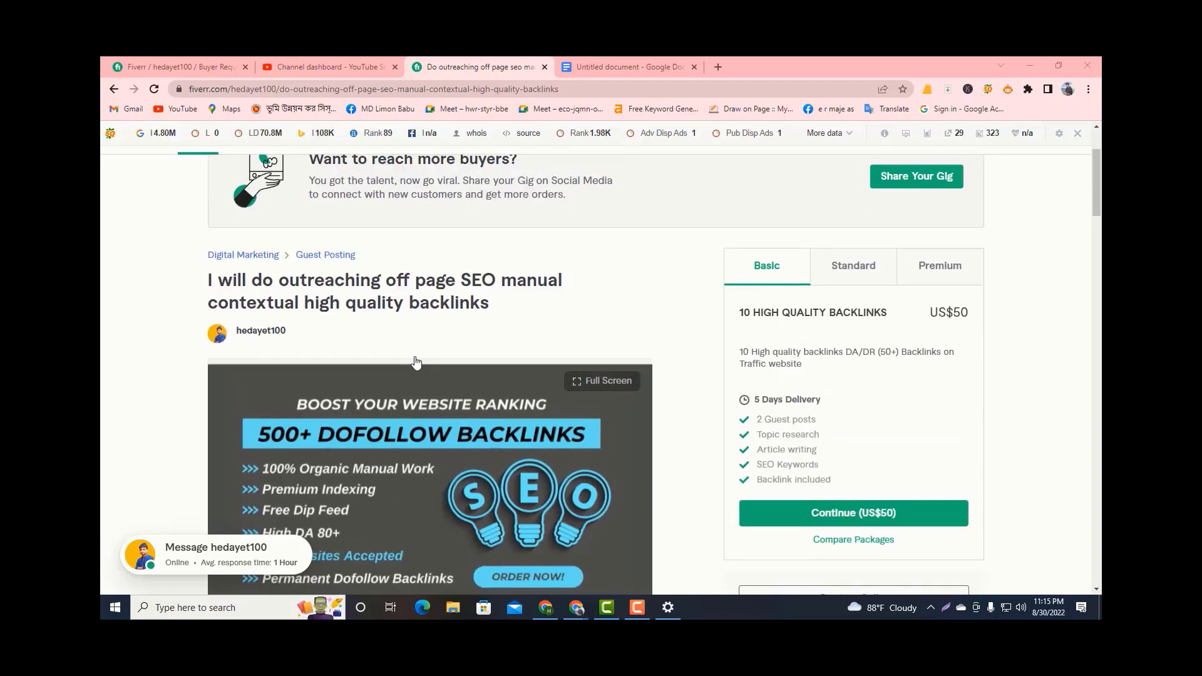
scroll(413, 351, "down", 5)
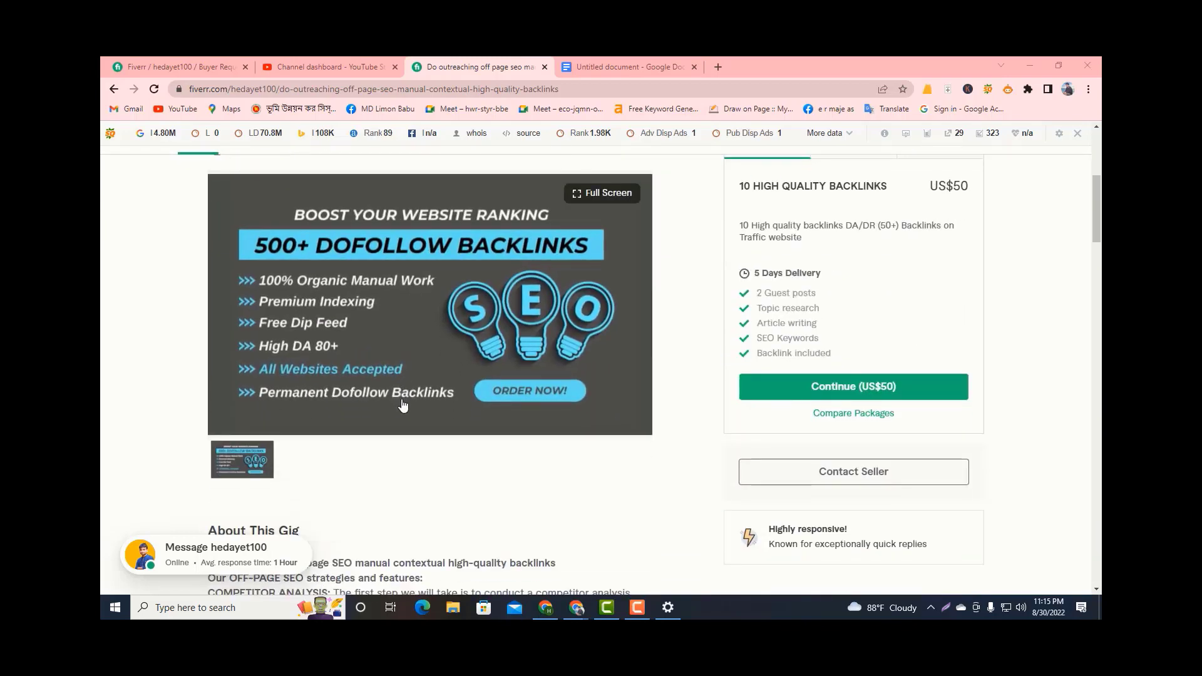
scroll(401, 386, "down", 3)
scroll(285, 405, "down", 2)
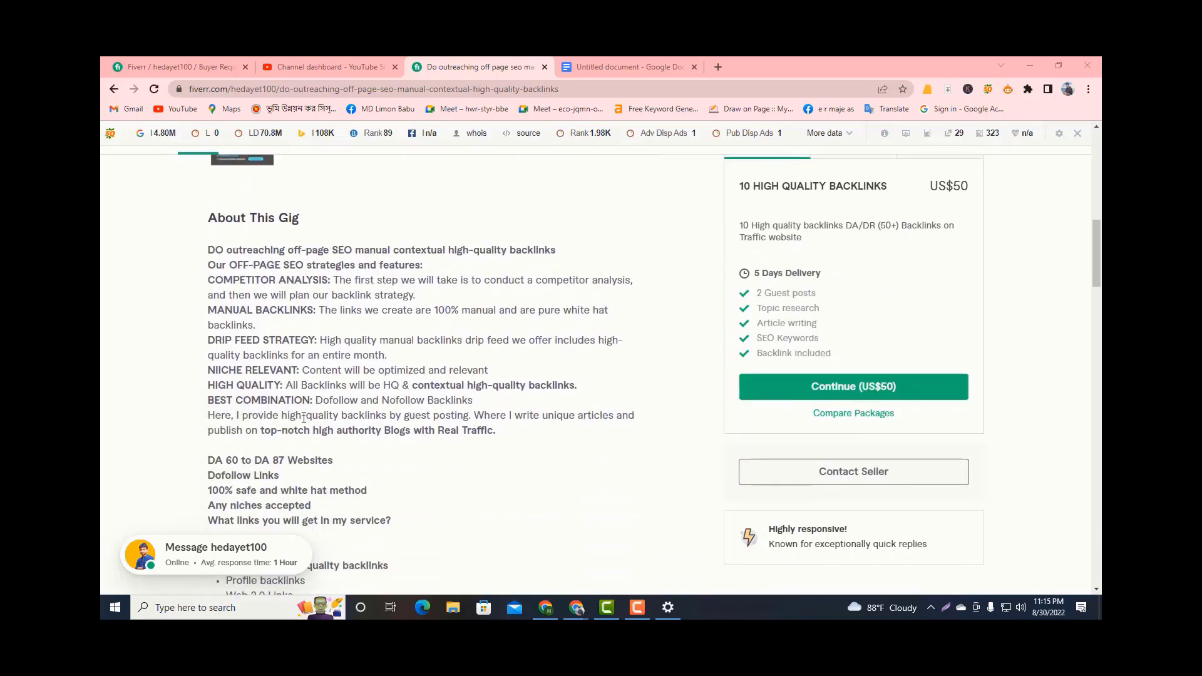
scroll(307, 426, "down", 2)
scroll(288, 404, "up", 1)
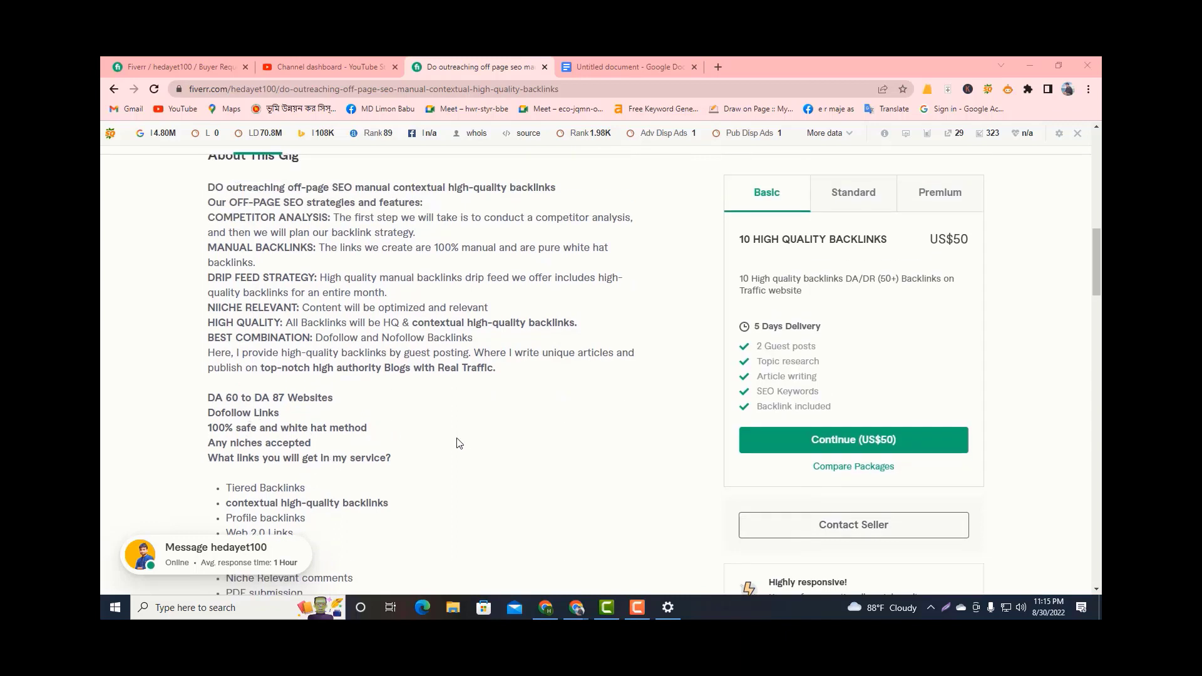
Examine the Compare Packages table with the Basic, Standard and Premium descriptions, features, delivery times and prices.
scroll(401, 395, "down", 6)
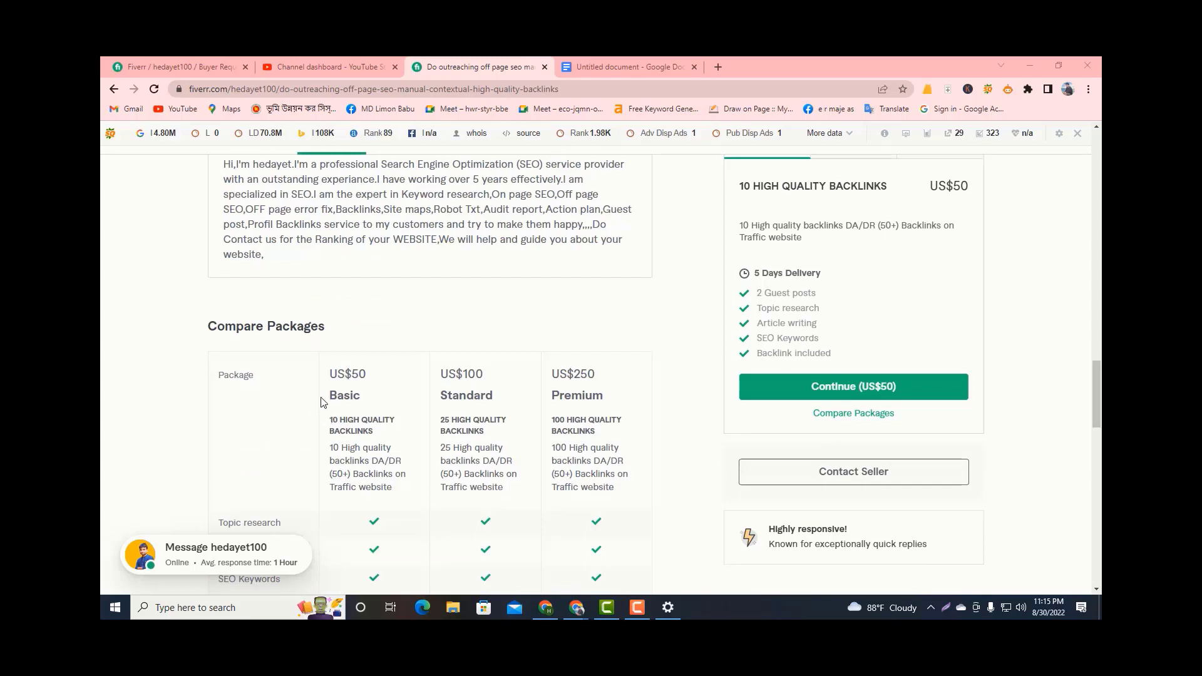
scroll(323, 402, "down", 2)
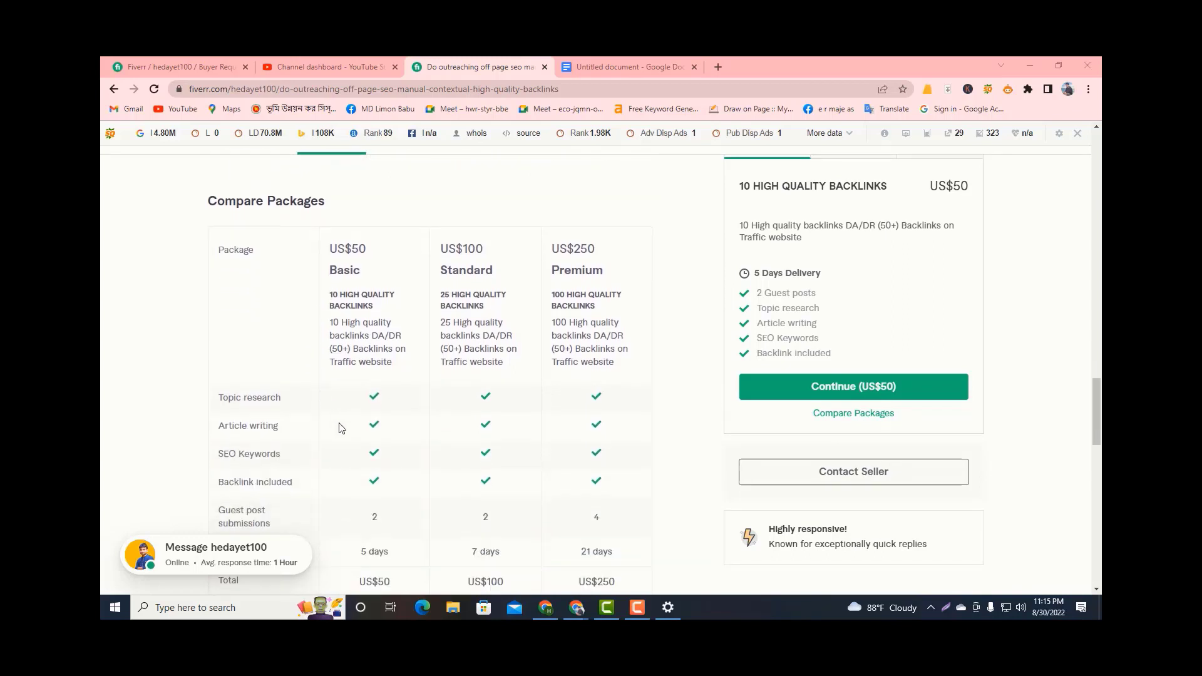
scroll(338, 424, "down", 1)
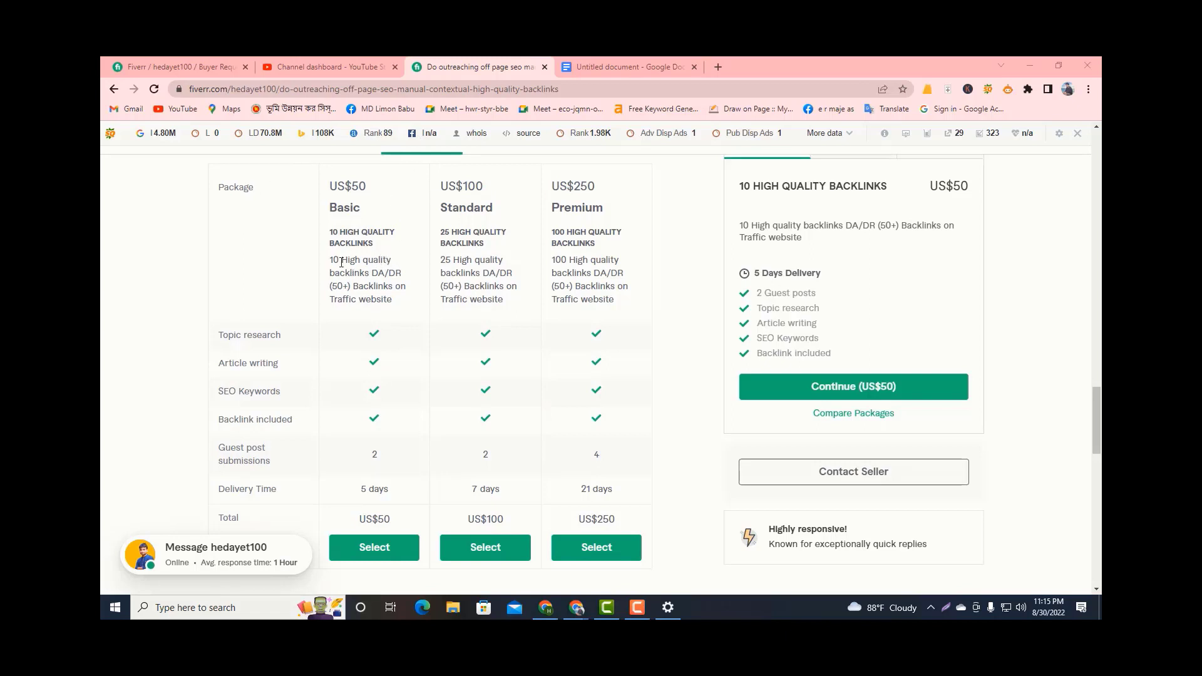
left_click_drag(337, 260, 606, 321)
scroll(473, 441, "down", 1)
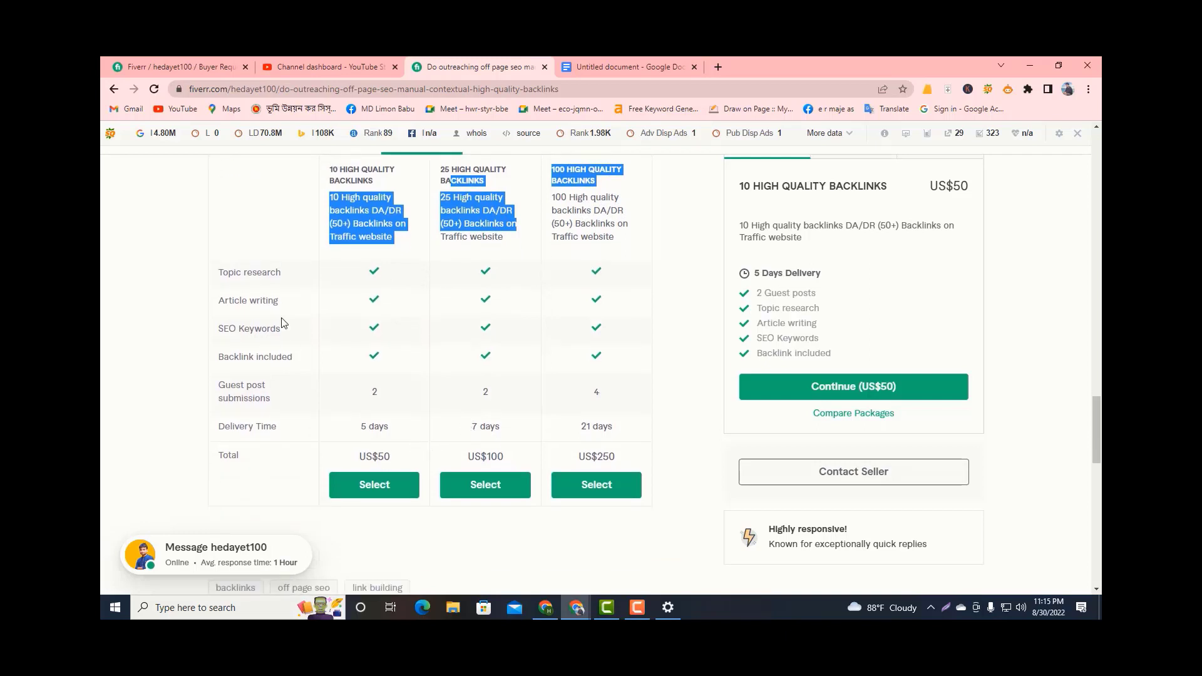
left_click(358, 508)
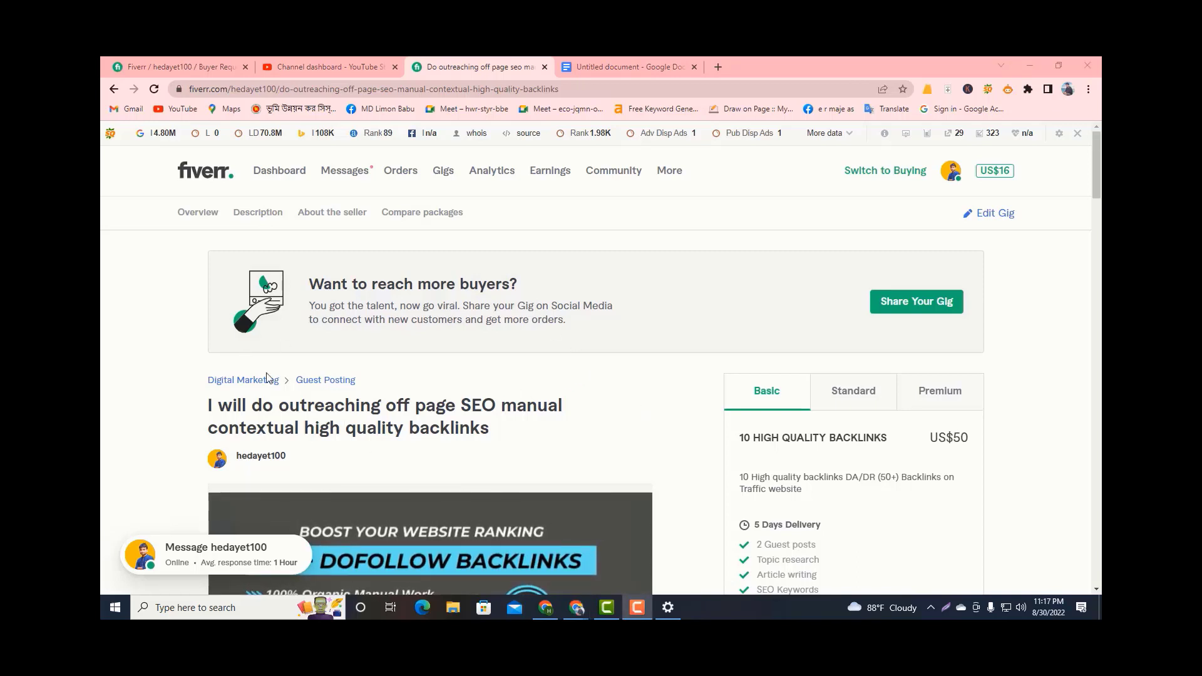
Look over the live gig's image and the start of its description once more, ending back at the page header.
scroll(498, 487, "down", 2)
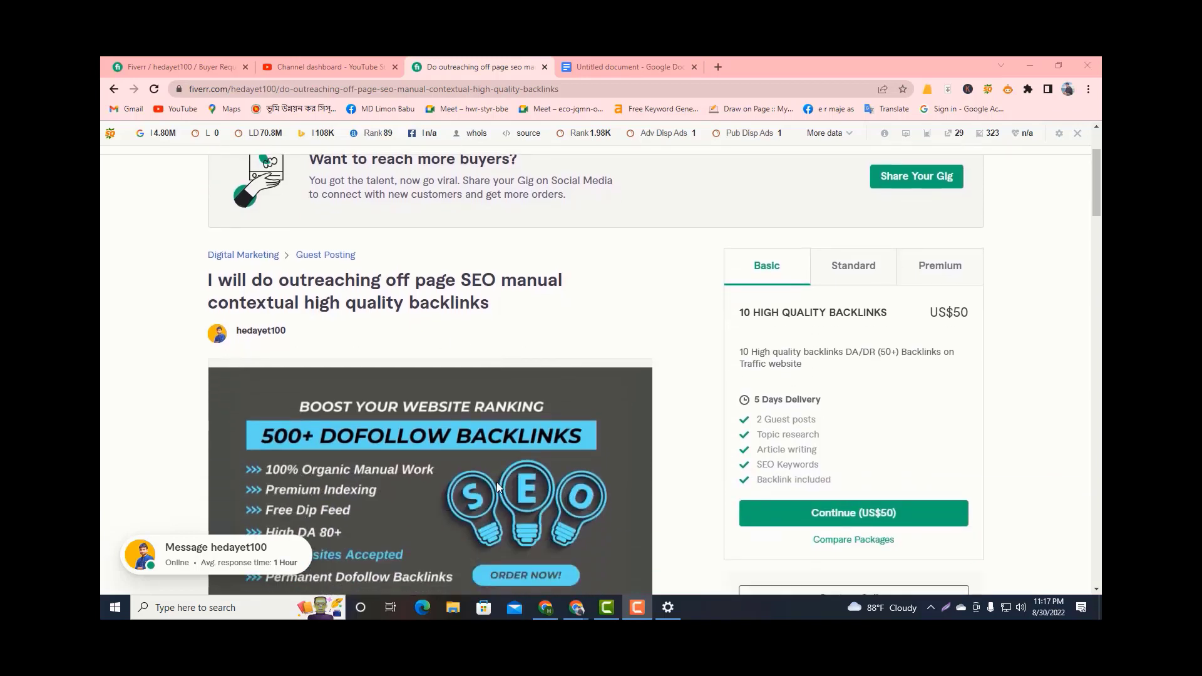
scroll(530, 491, "down", 1)
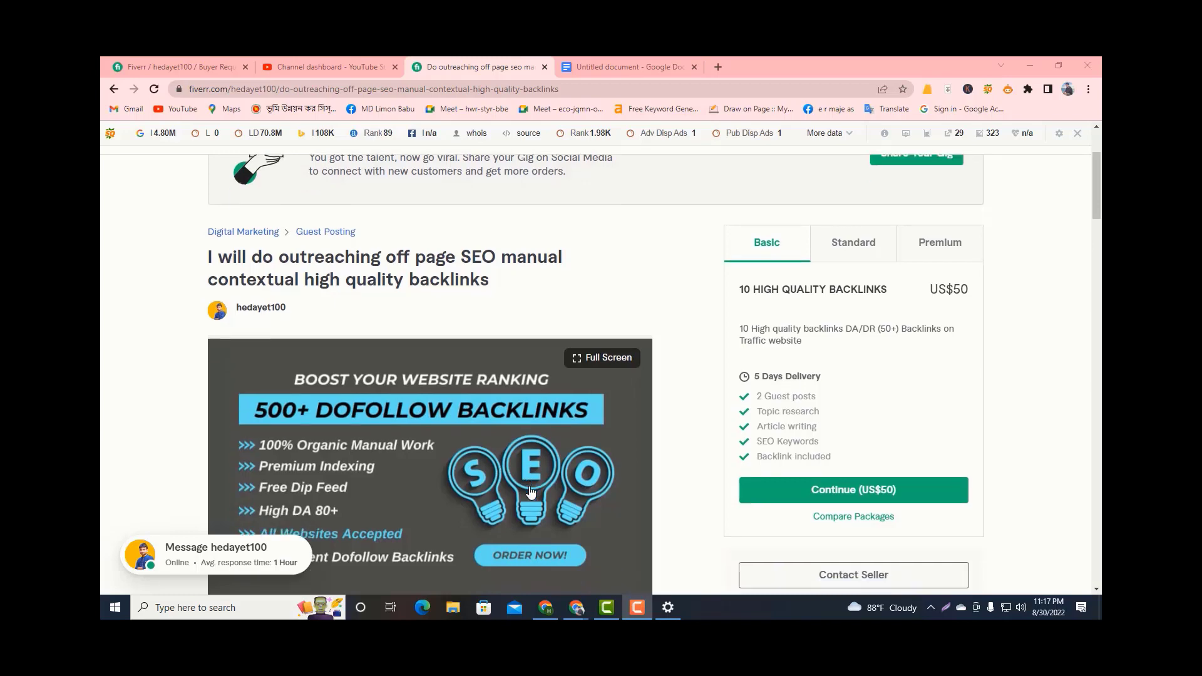
scroll(530, 492, "down", 3)
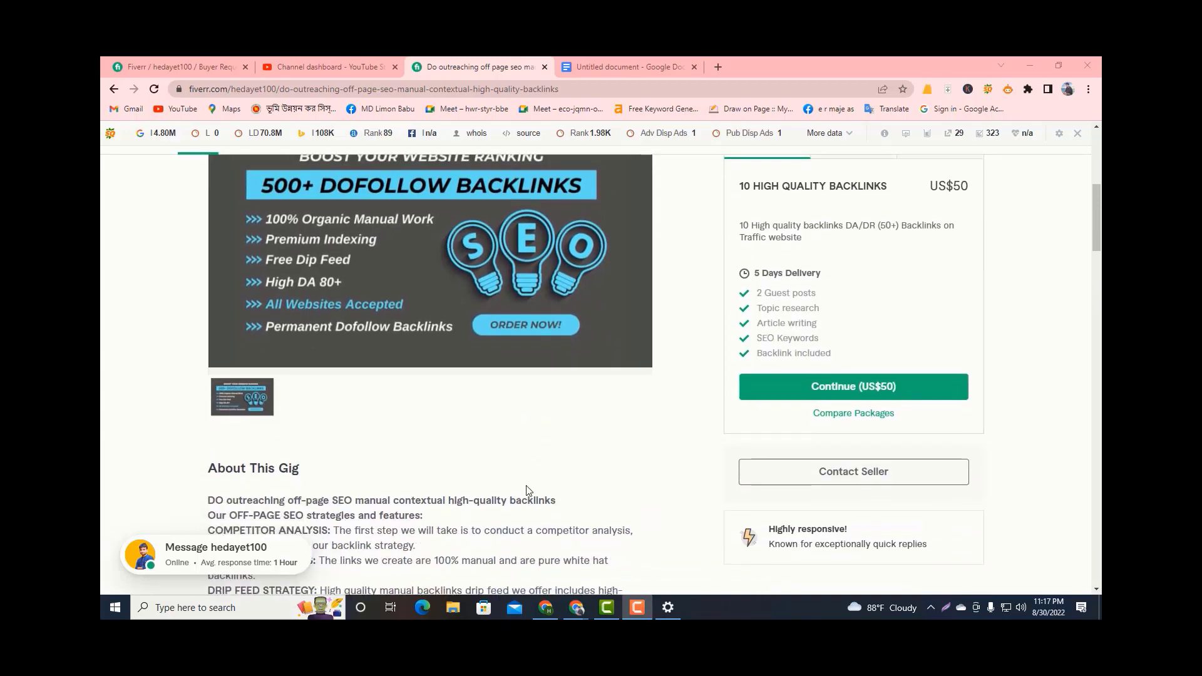
scroll(527, 490, "up", 5)
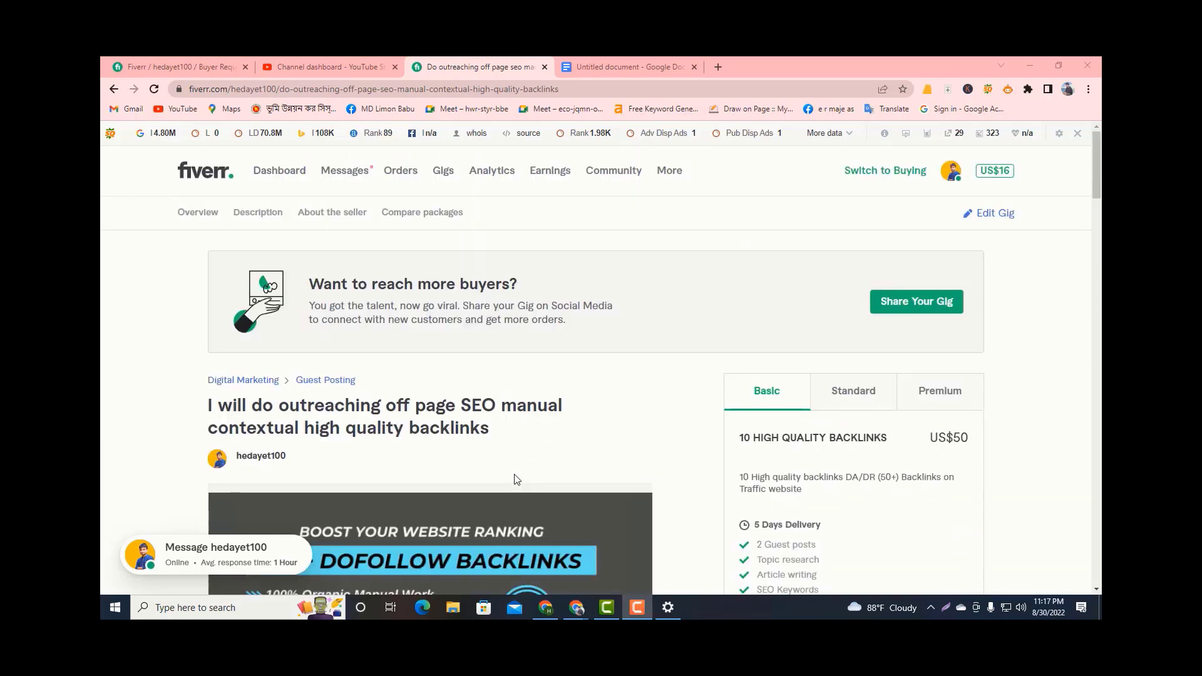